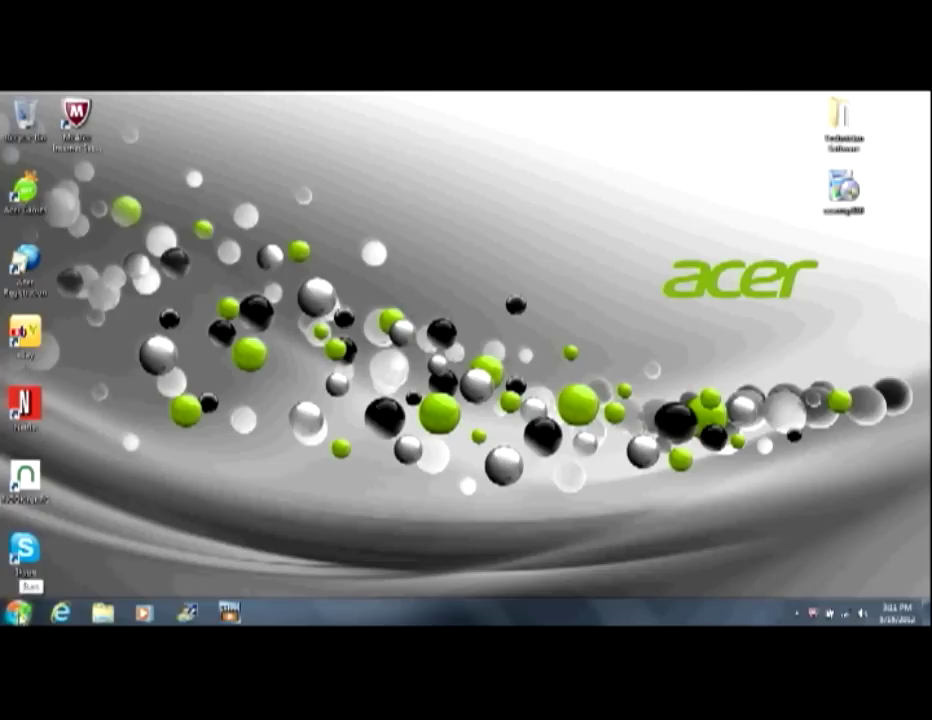
Step: Open the Control Panel and change its view to large icons
{"action": "left_click", "coordinate": [18, 612]}
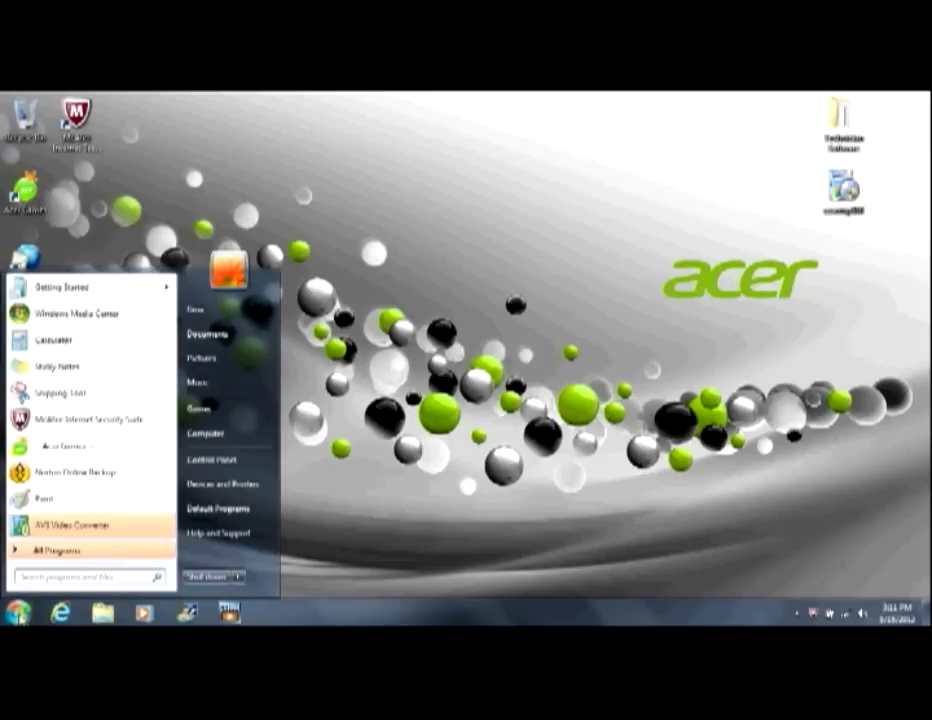
{"action": "left_click", "coordinate": [224, 461]}
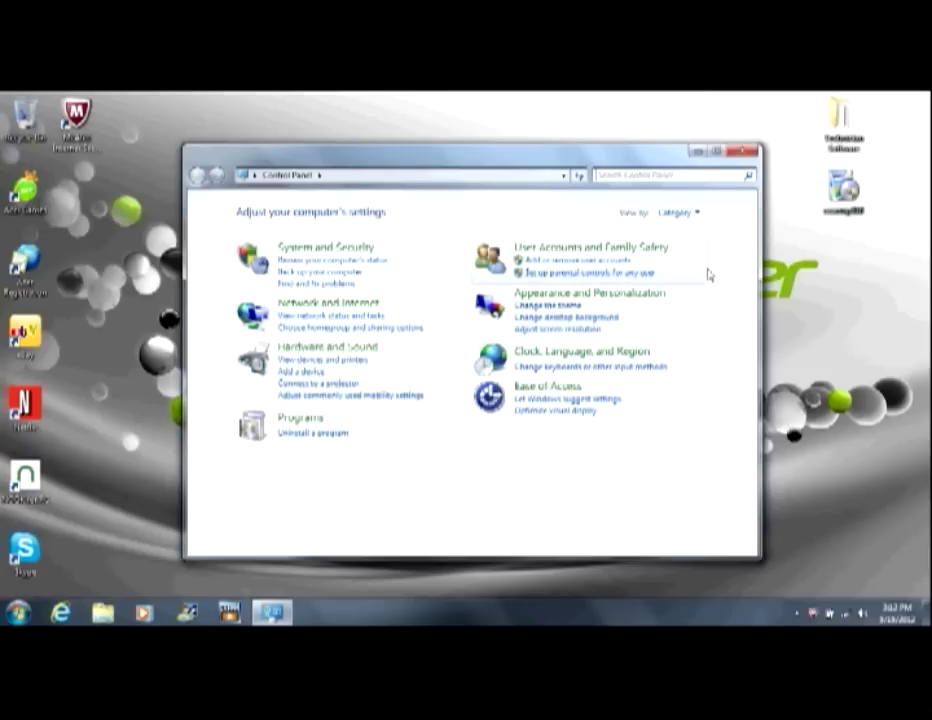
{"action": "left_click", "coordinate": [696, 213]}
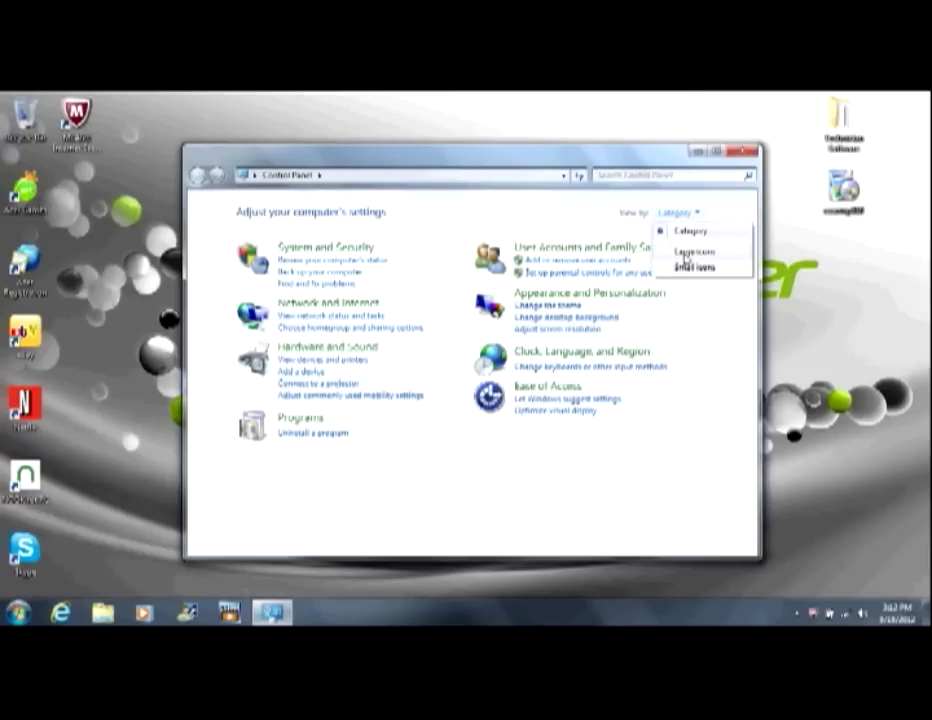
{"action": "left_click", "coordinate": [688, 252]}
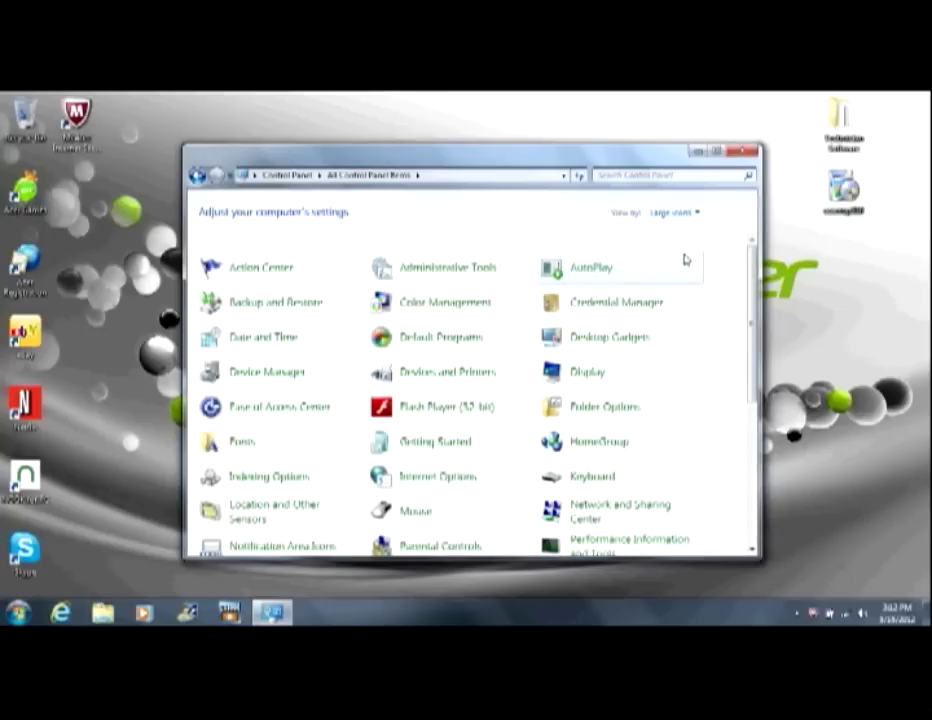
Step: Look through the installed programs in Programs and Features and close the window
{"action": "left_click_drag", "start_coordinate": [757, 262], "coordinate": [753, 300]}
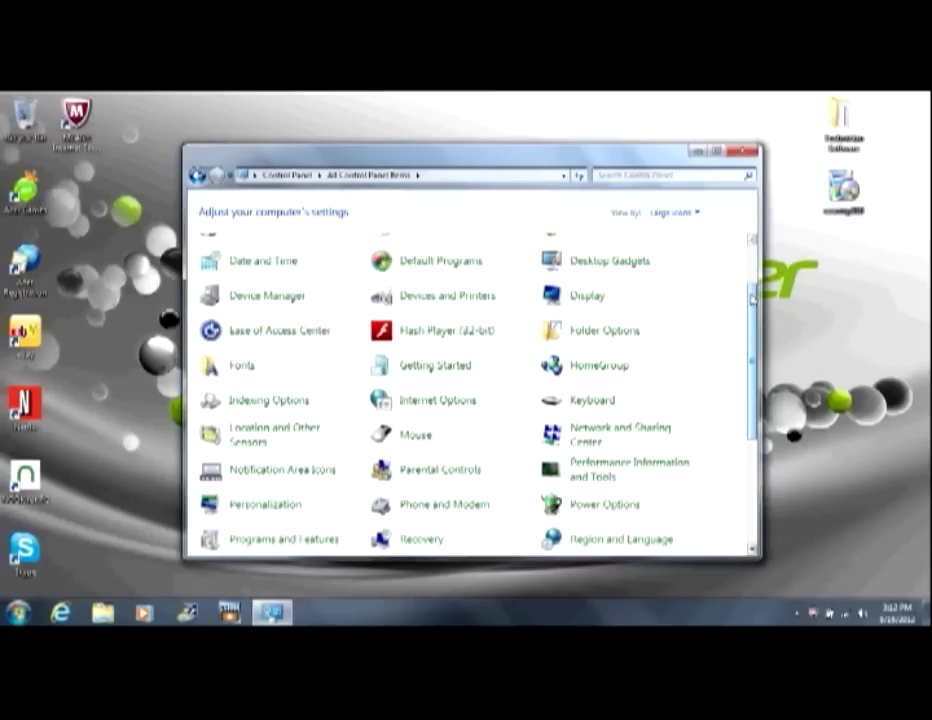
{"action": "left_click_drag", "start_coordinate": [752, 298], "coordinate": [752, 347]}
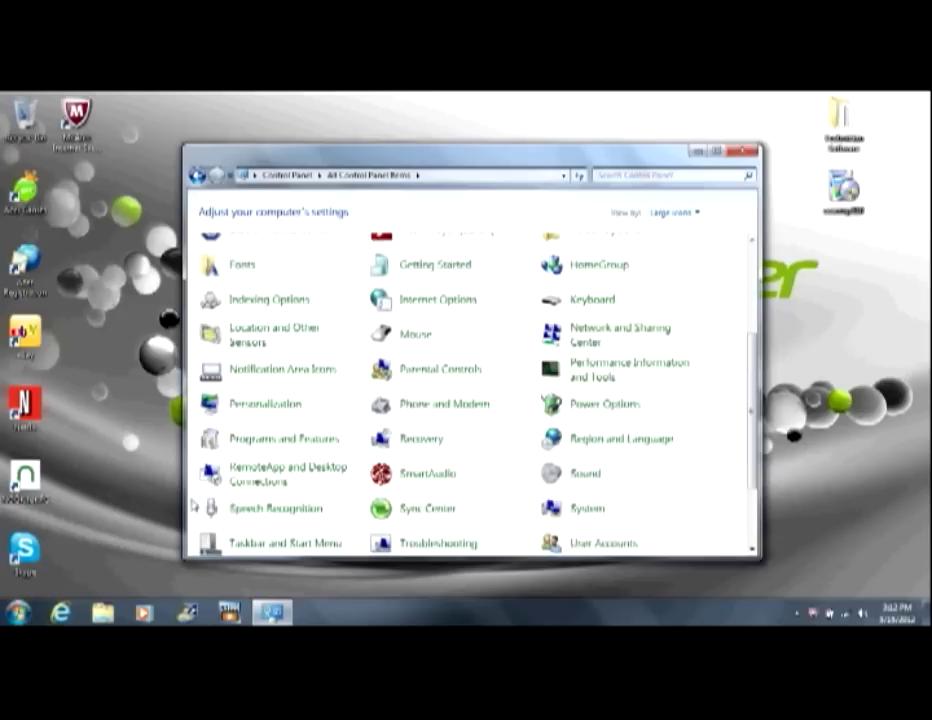
{"action": "left_click", "coordinate": [273, 445]}
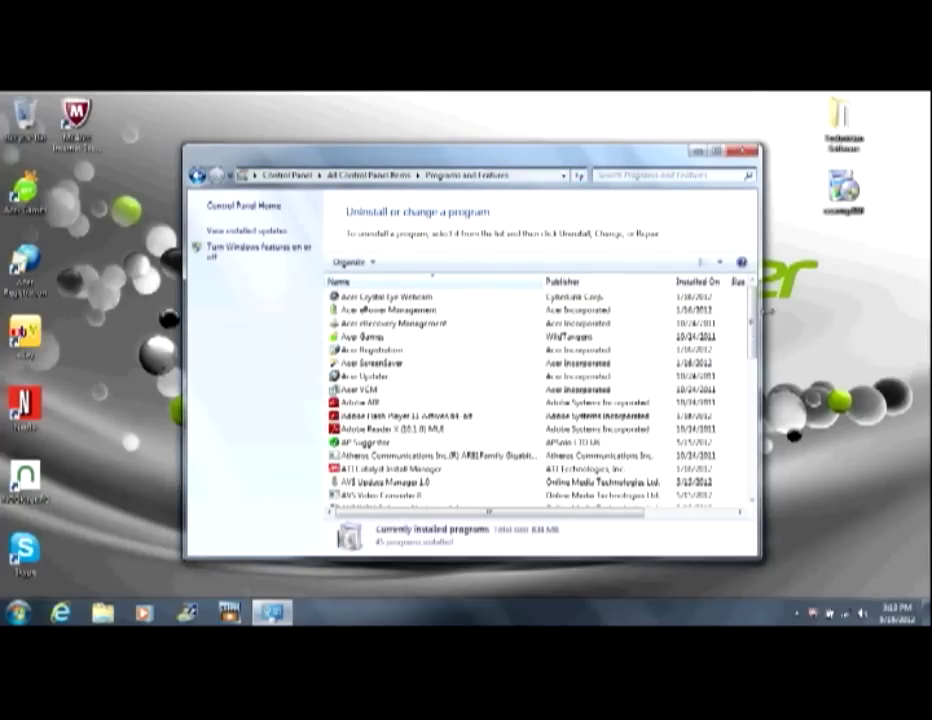
{"action": "left_click_drag", "start_coordinate": [755, 315], "coordinate": [754, 366]}
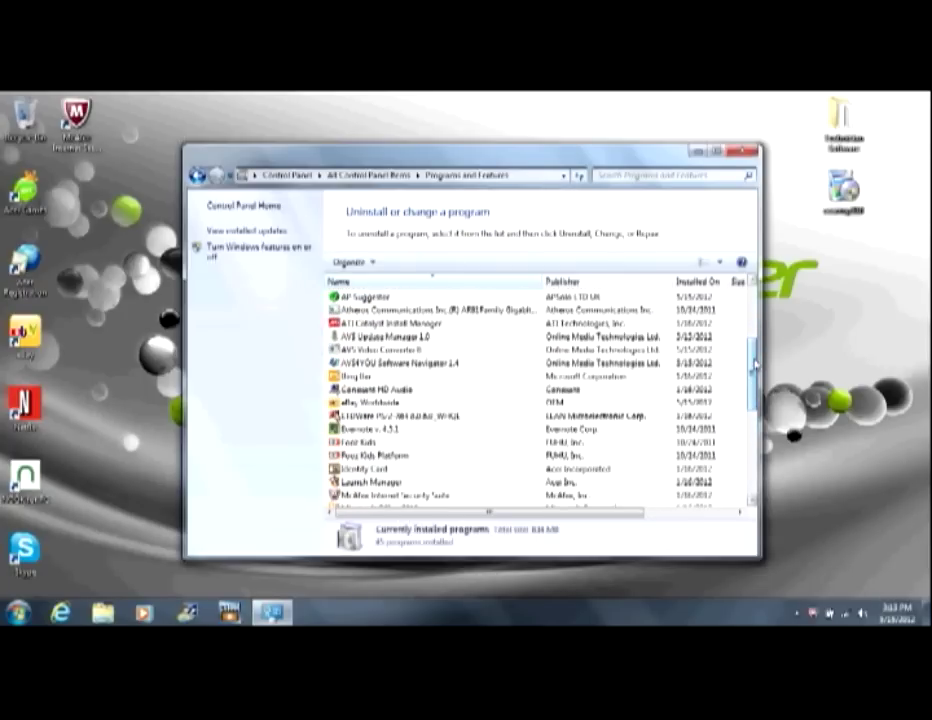
{"action": "left_click_drag", "start_coordinate": [754, 366], "coordinate": [753, 394]}
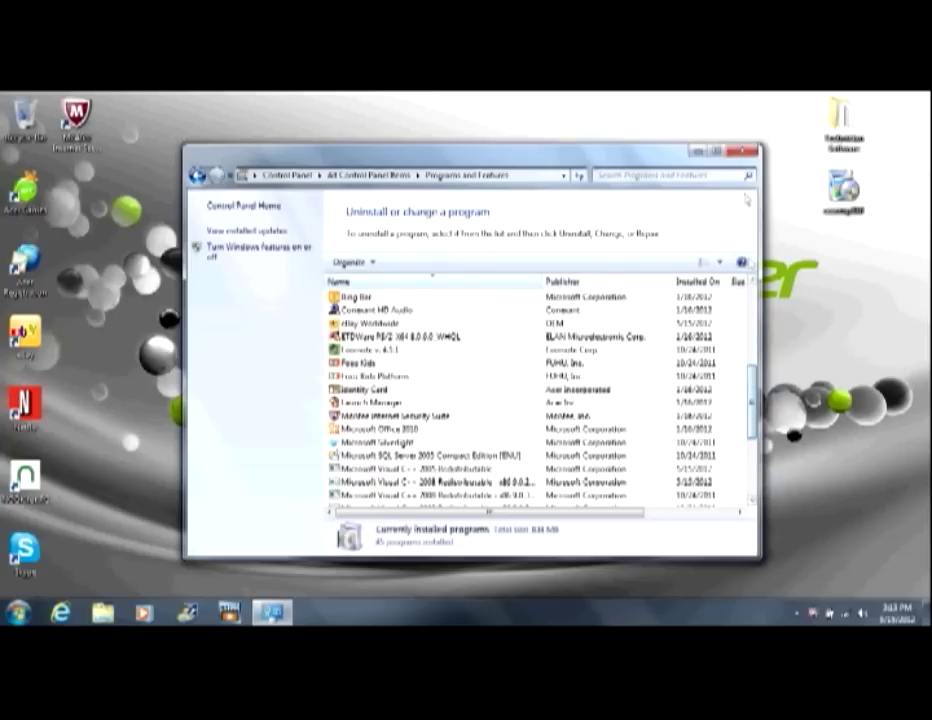
{"action": "left_click", "coordinate": [746, 153]}
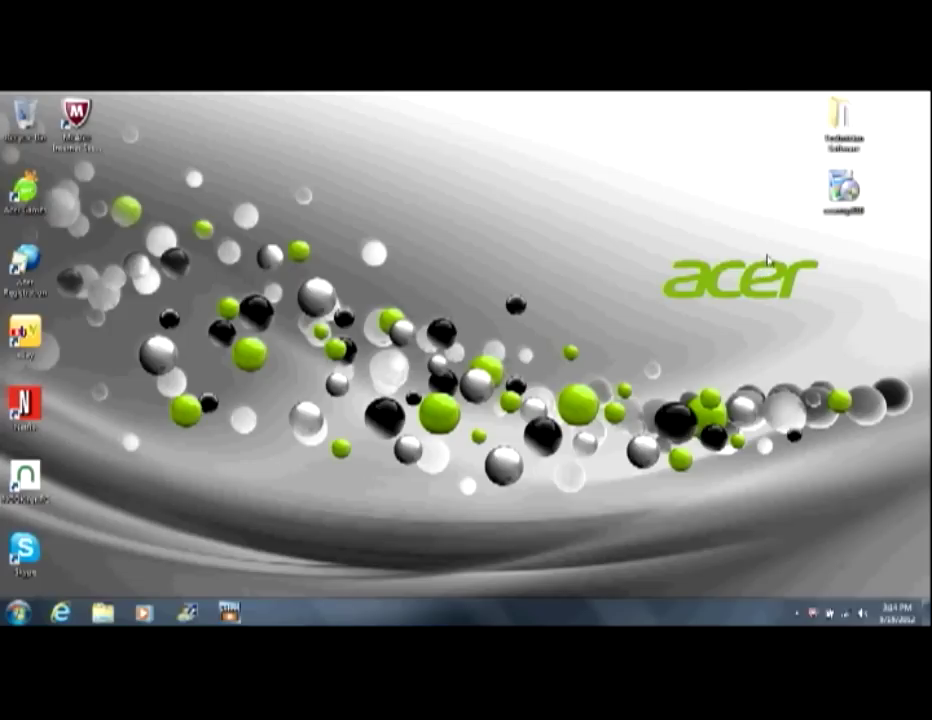
Step: Launch the CCleaner installer from the desktop with English as the language and accept the license agreement
{"action": "left_click", "coordinate": [843, 192]}
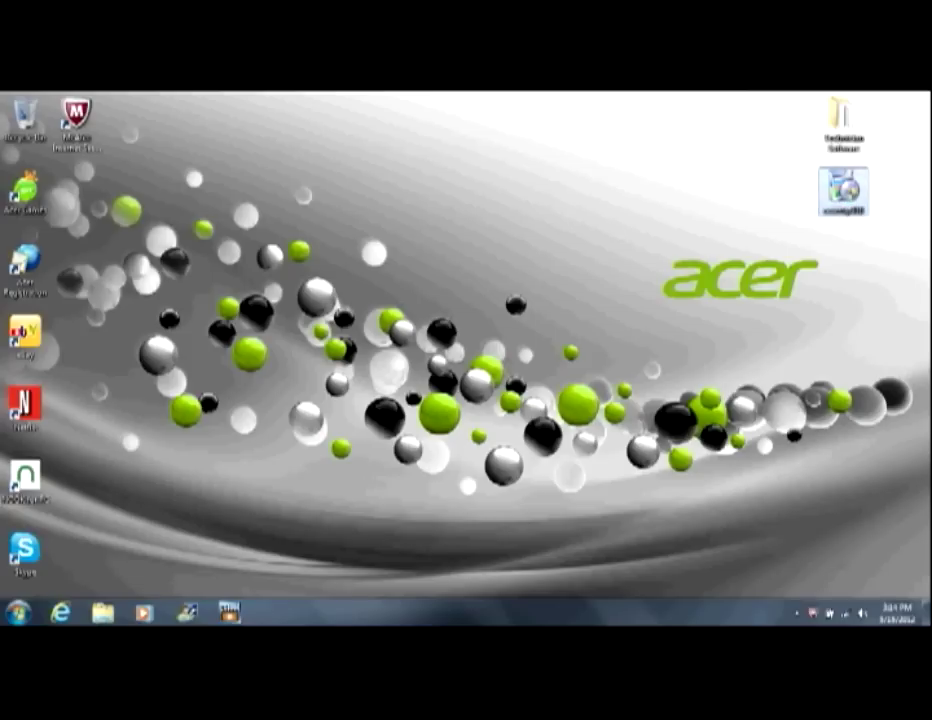
{"action": "left_click", "coordinate": [614, 140]}
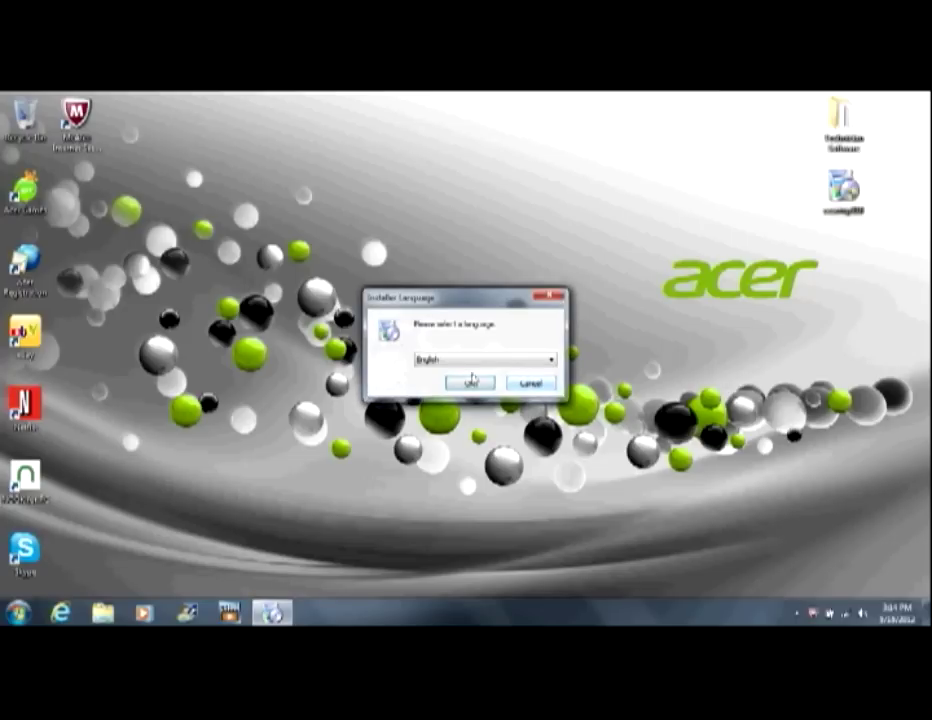
{"action": "left_click", "coordinate": [469, 385]}
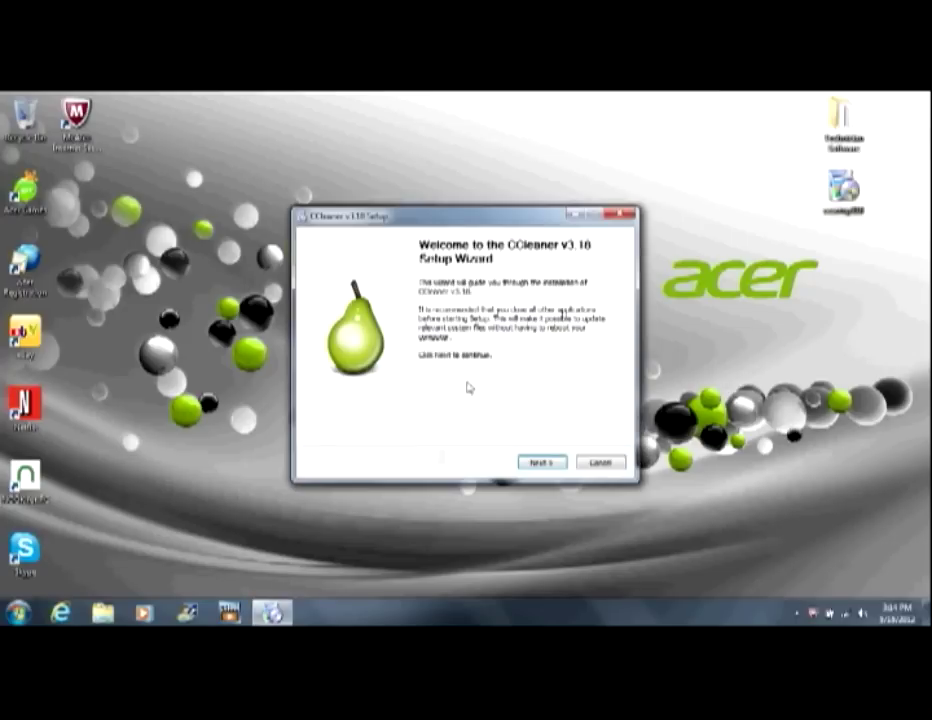
{"action": "left_click", "coordinate": [539, 465]}
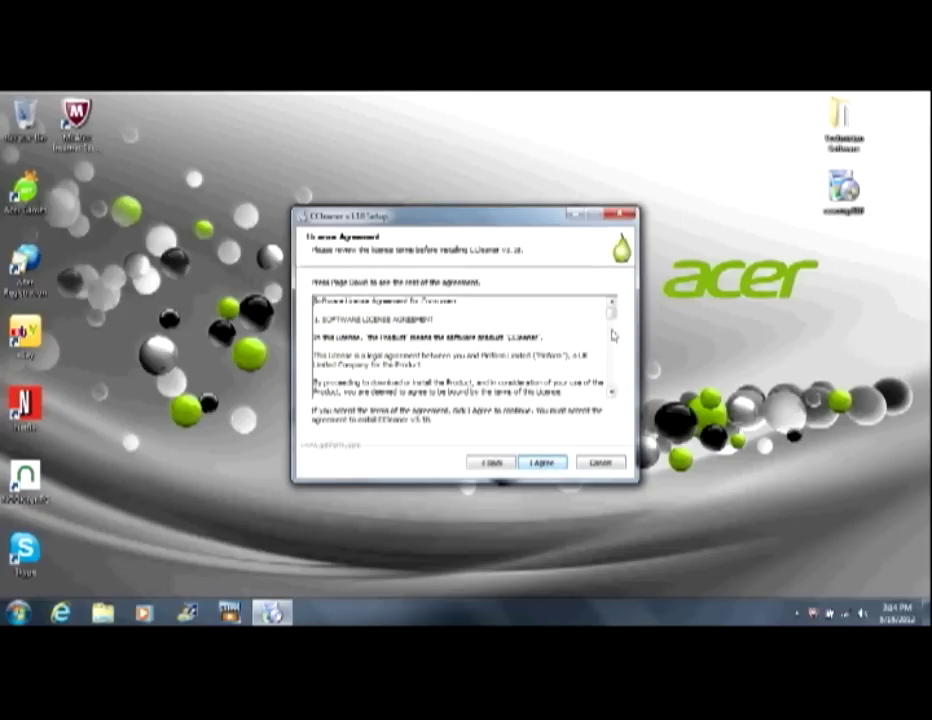
{"action": "left_click_drag", "start_coordinate": [611, 314], "coordinate": [611, 388]}
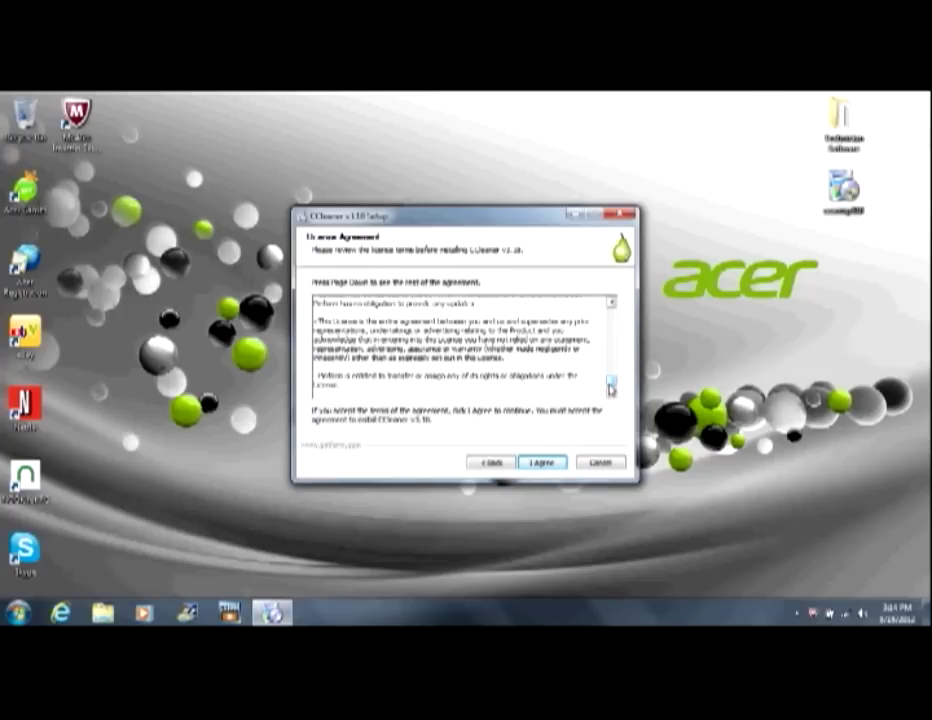
{"action": "left_click", "coordinate": [538, 464]}
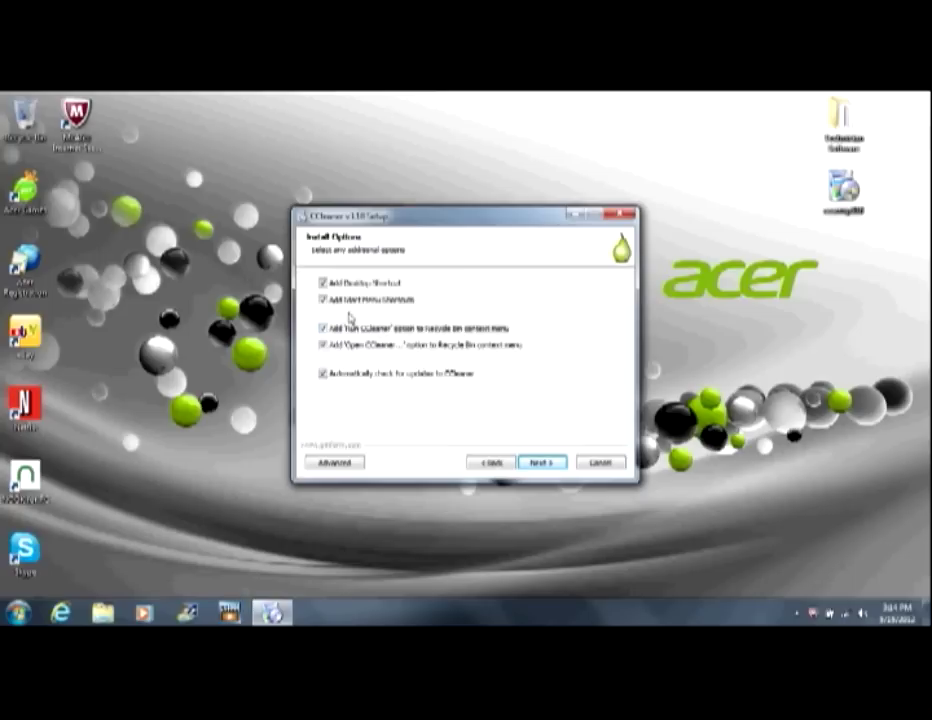
Step: Install CCleaner without Start Menu shortcuts, automatic update checks or the free Google Toolbar
{"action": "left_click", "coordinate": [324, 300]}
{"action": "left_click", "coordinate": [324, 374]}
{"action": "left_click", "coordinate": [541, 466]}
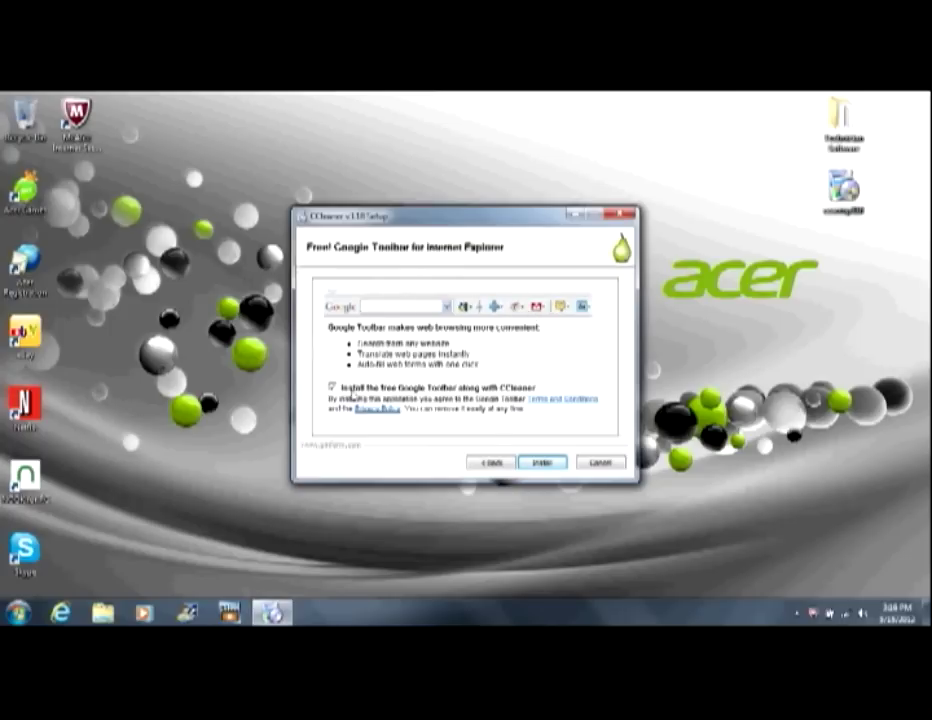
{"action": "left_click", "coordinate": [333, 388]}
{"action": "left_click", "coordinate": [541, 463]}
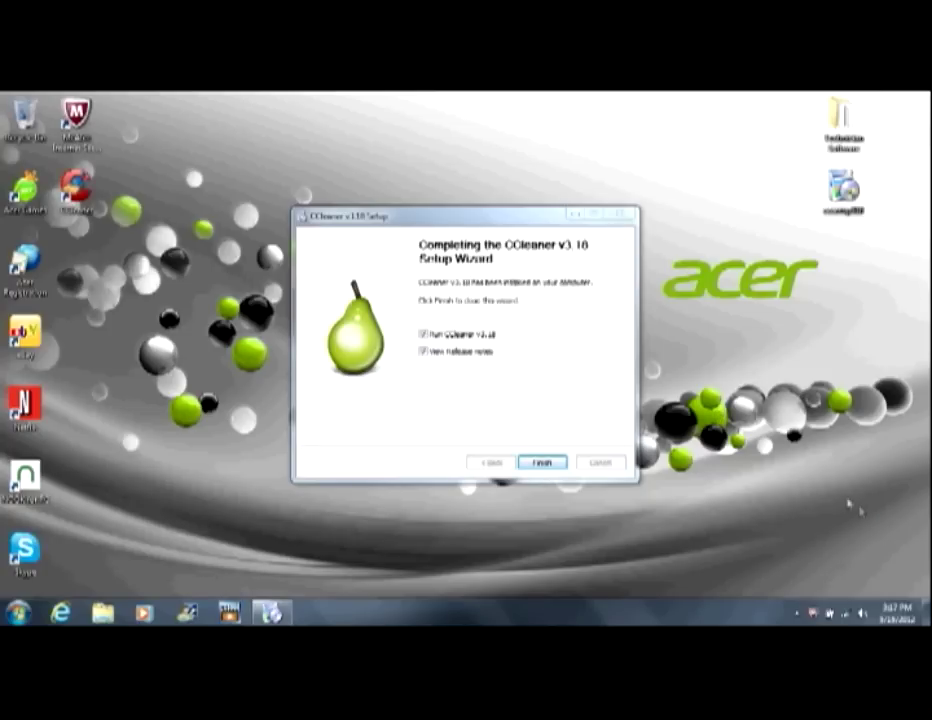
Step: Finish the CCleaner setup without running the program or viewing the release notes
{"action": "left_click", "coordinate": [424, 353]}
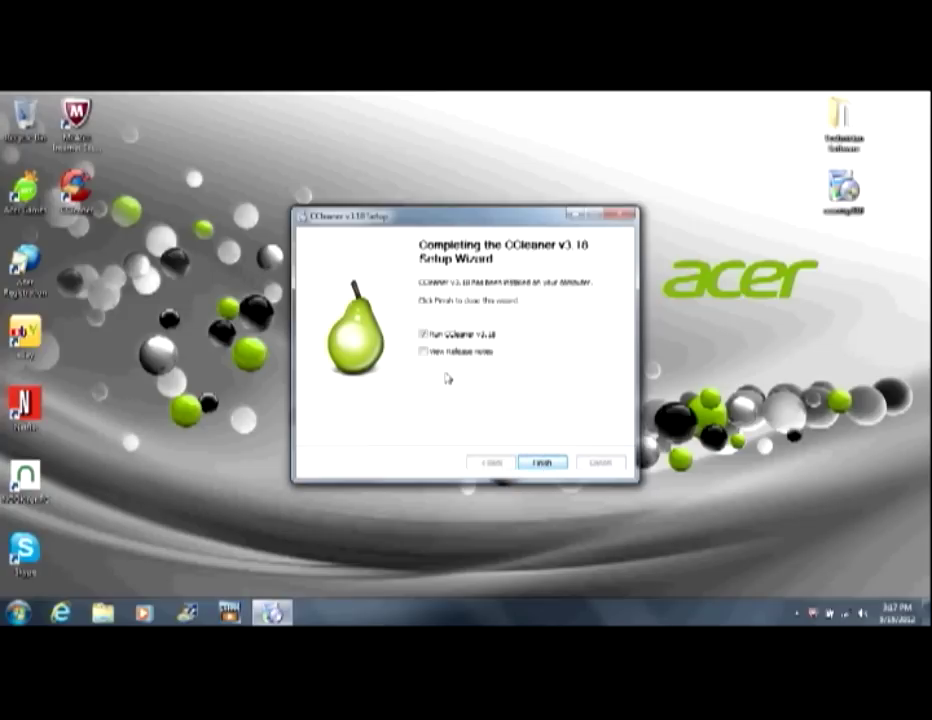
{"action": "left_click", "coordinate": [424, 335]}
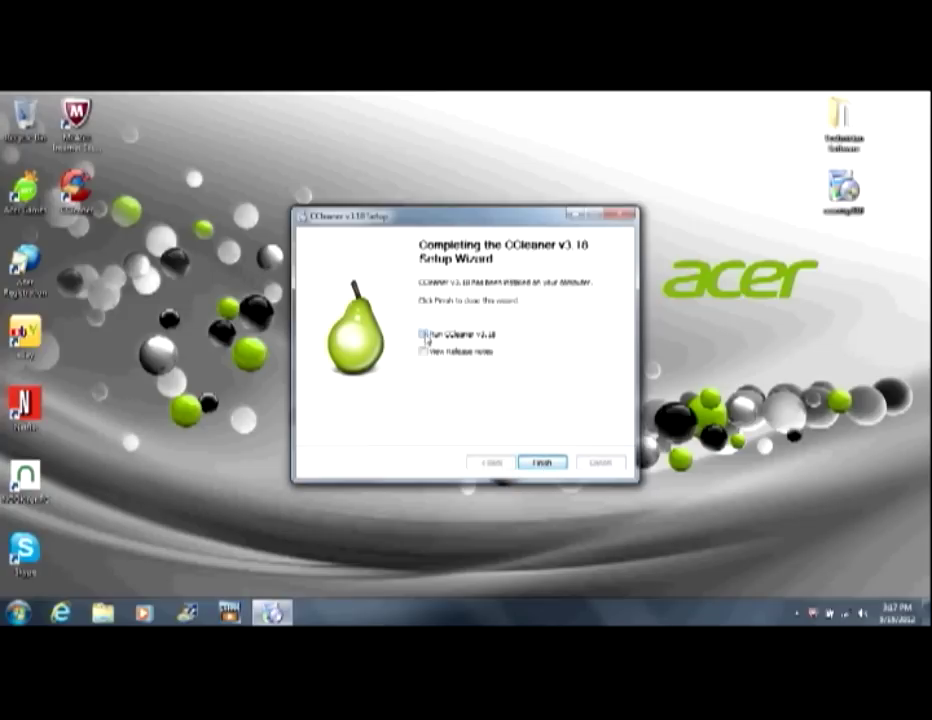
{"action": "left_click", "coordinate": [538, 467]}
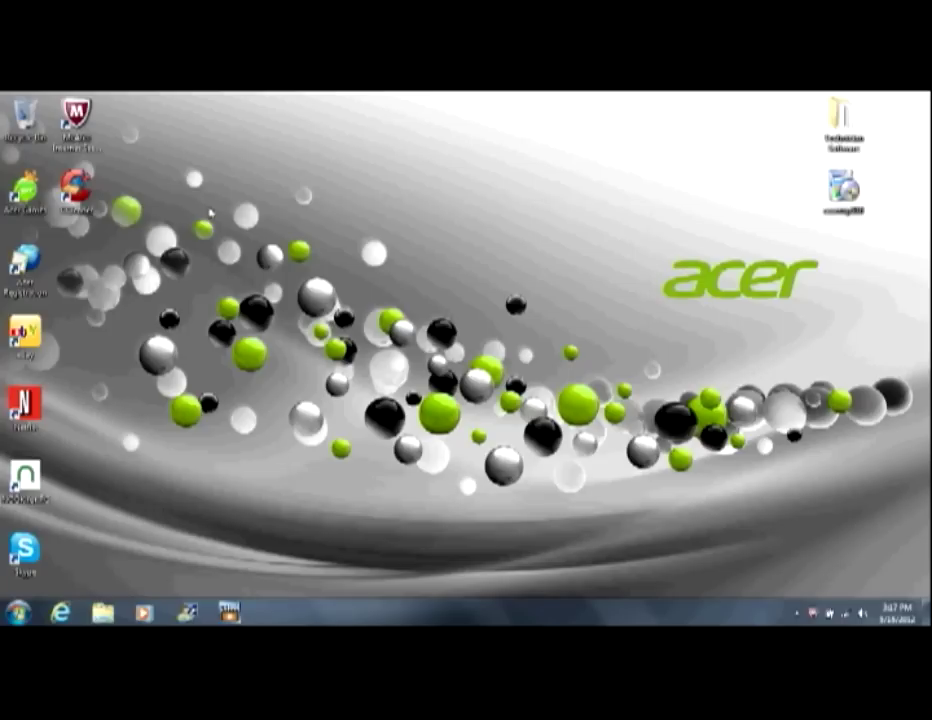
Step: Move the CCleaner desktop shortcut below the installer icon and launch it, accepting the recommended intelligent cookie scan
{"action": "left_click_drag", "start_coordinate": [76, 186], "coordinate": [845, 266]}
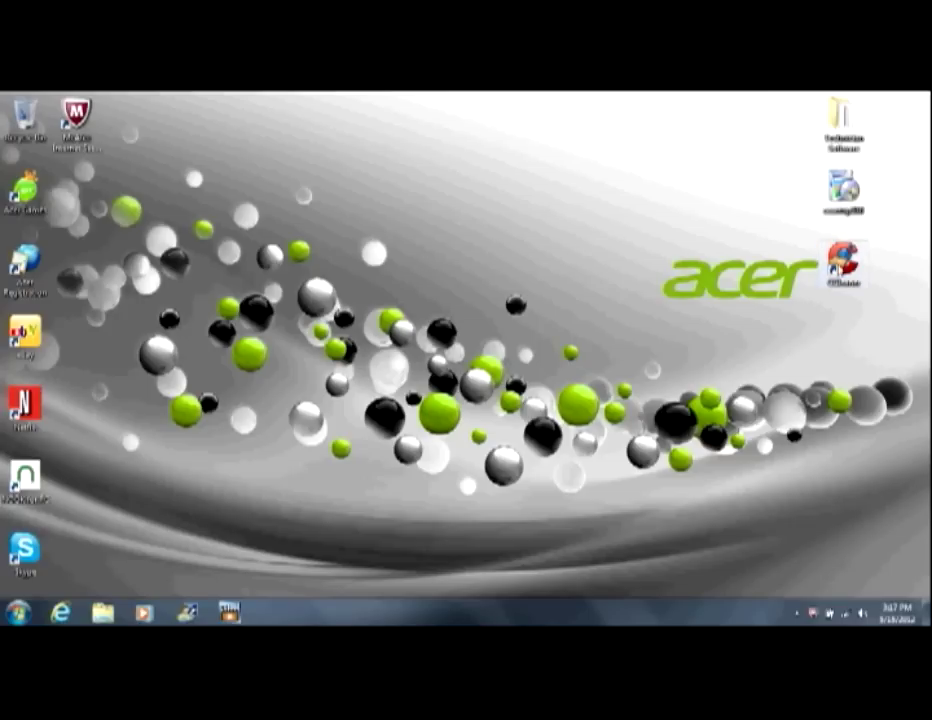
{"action": "left_click", "coordinate": [840, 262]}
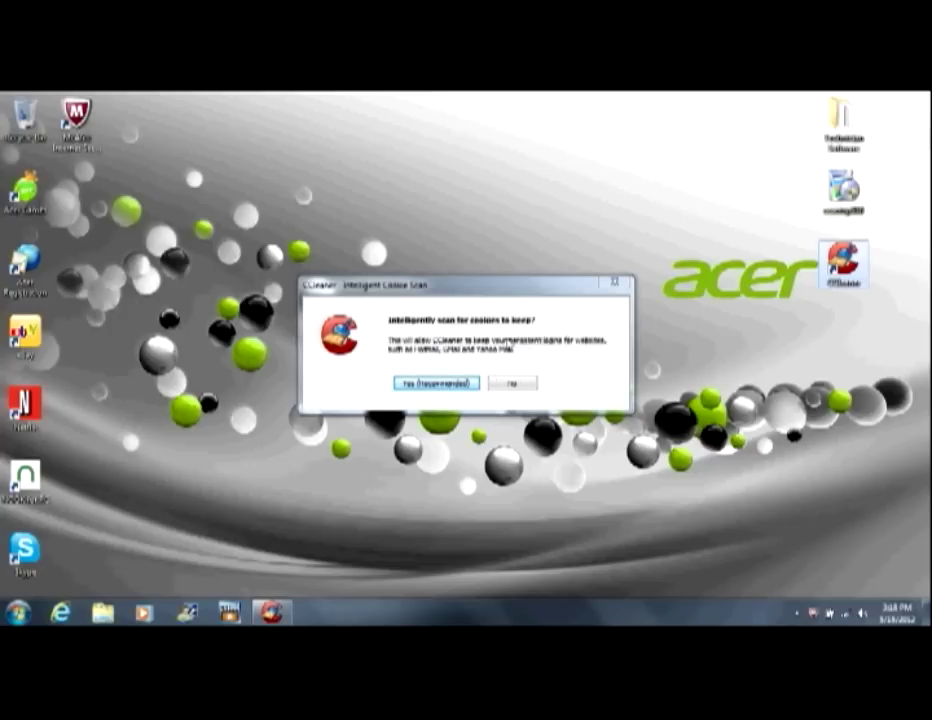
{"action": "left_click", "coordinate": [449, 385]}
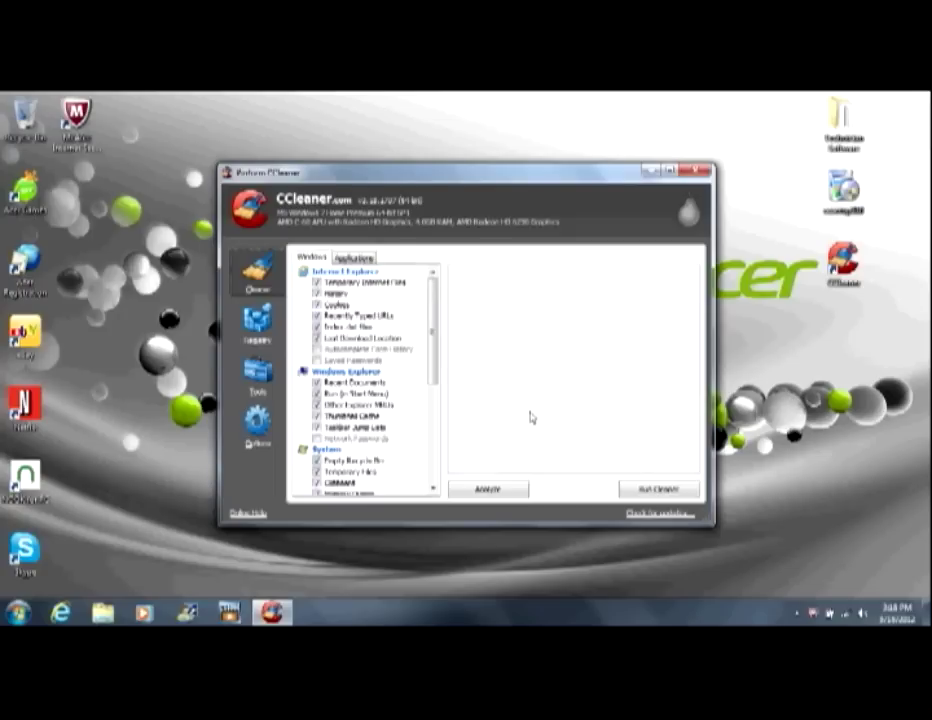
Step: Analyze the system with the default cleaning options and permanently delete the files found
{"action": "left_click", "coordinate": [489, 490]}
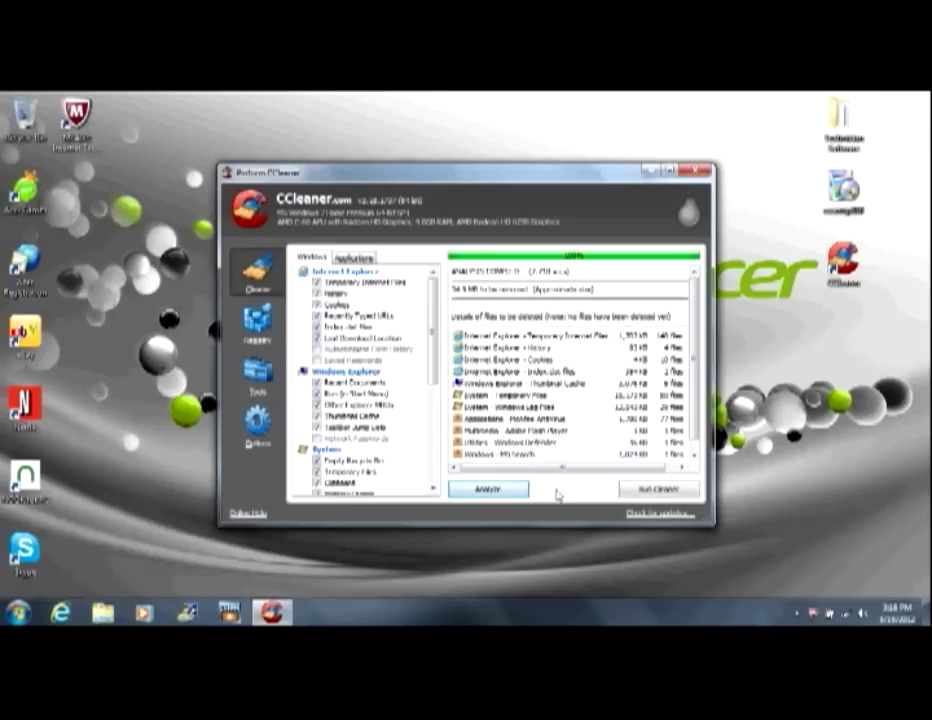
{"action": "left_click", "coordinate": [652, 490]}
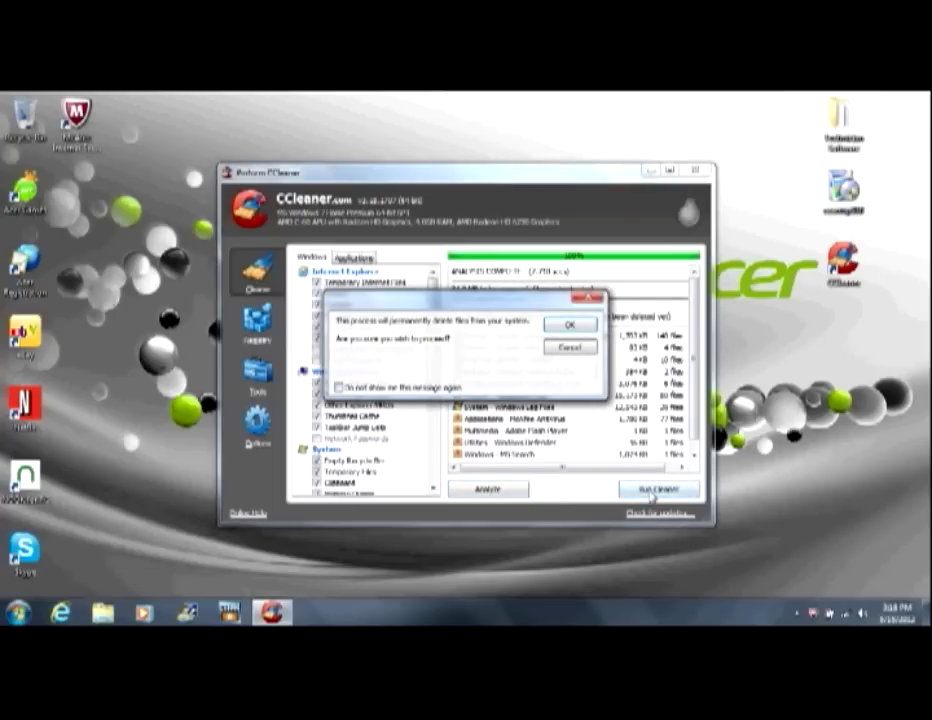
{"action": "left_click", "coordinate": [566, 328]}
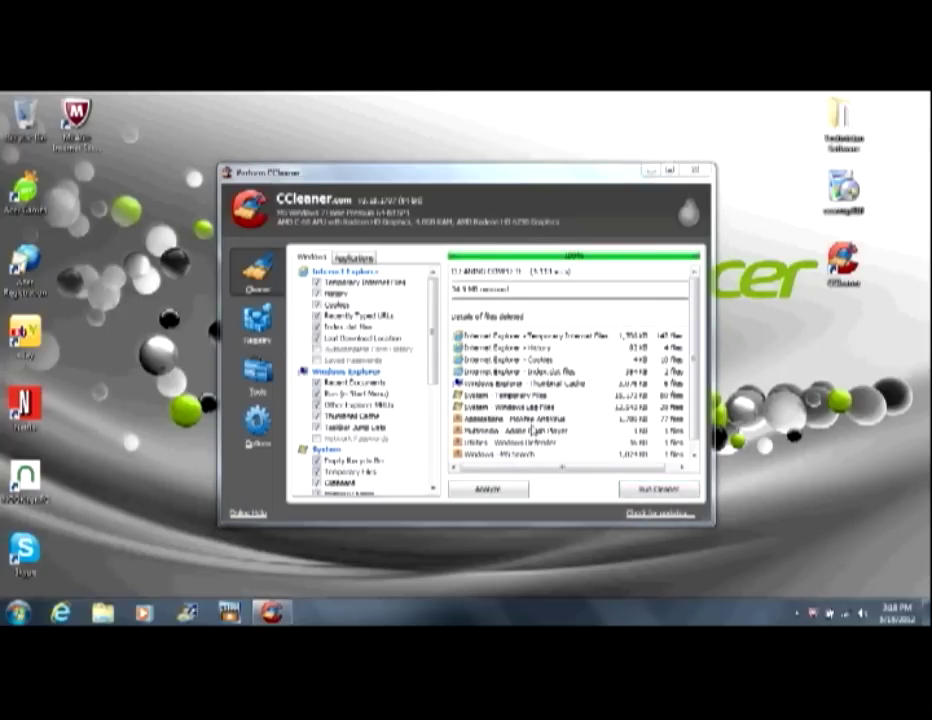
Step: Analyze the system again to check for leftover files, and review the cleaning options for applications and Windows
{"action": "left_click", "coordinate": [486, 490]}
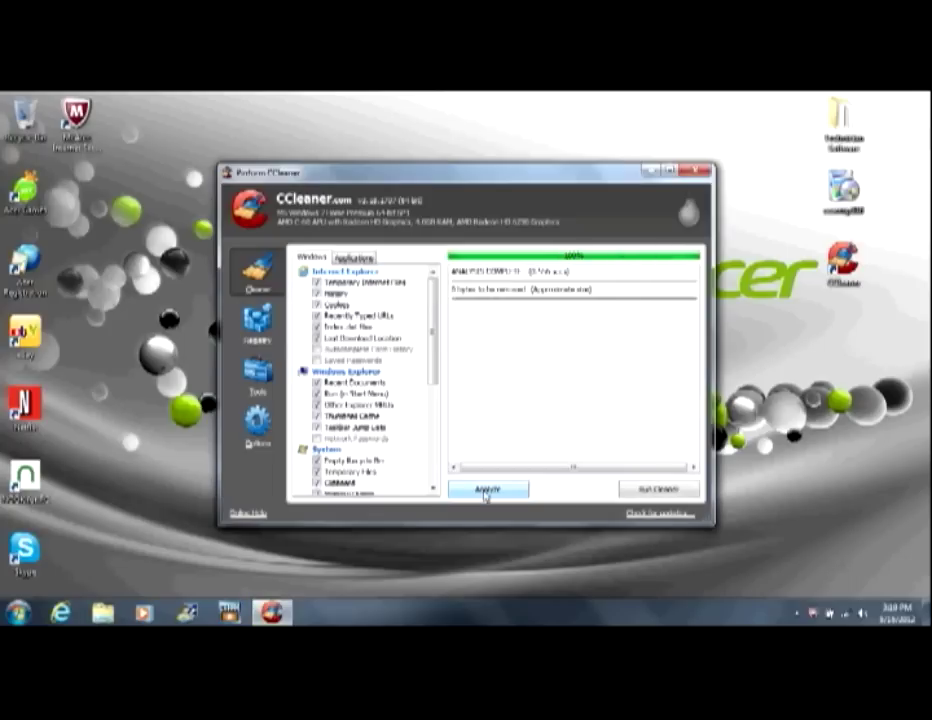
{"action": "left_click", "coordinate": [354, 257]}
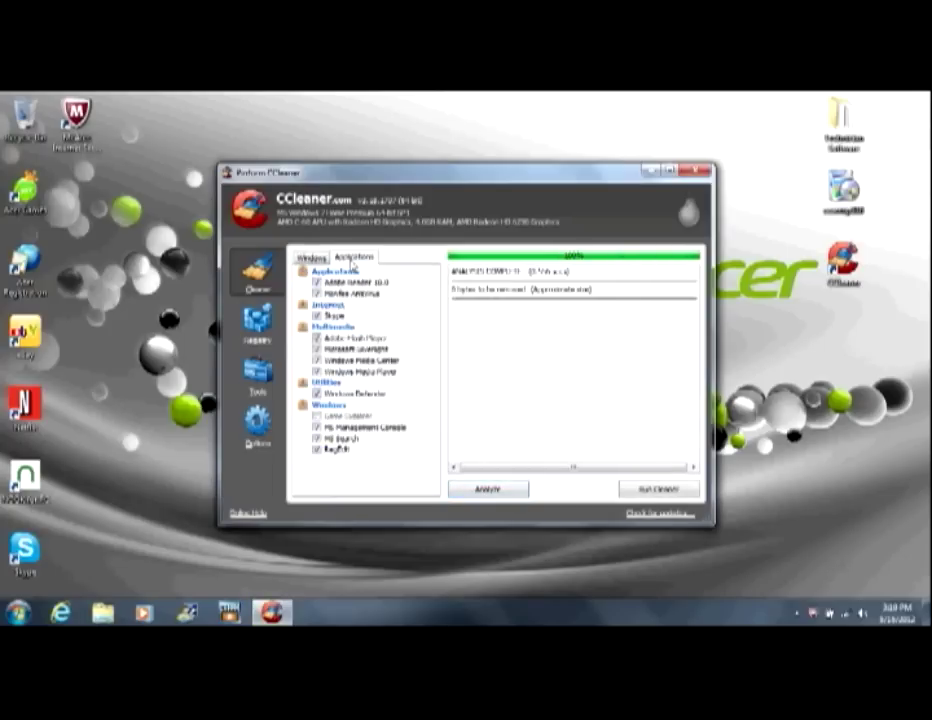
{"action": "left_click", "coordinate": [486, 490]}
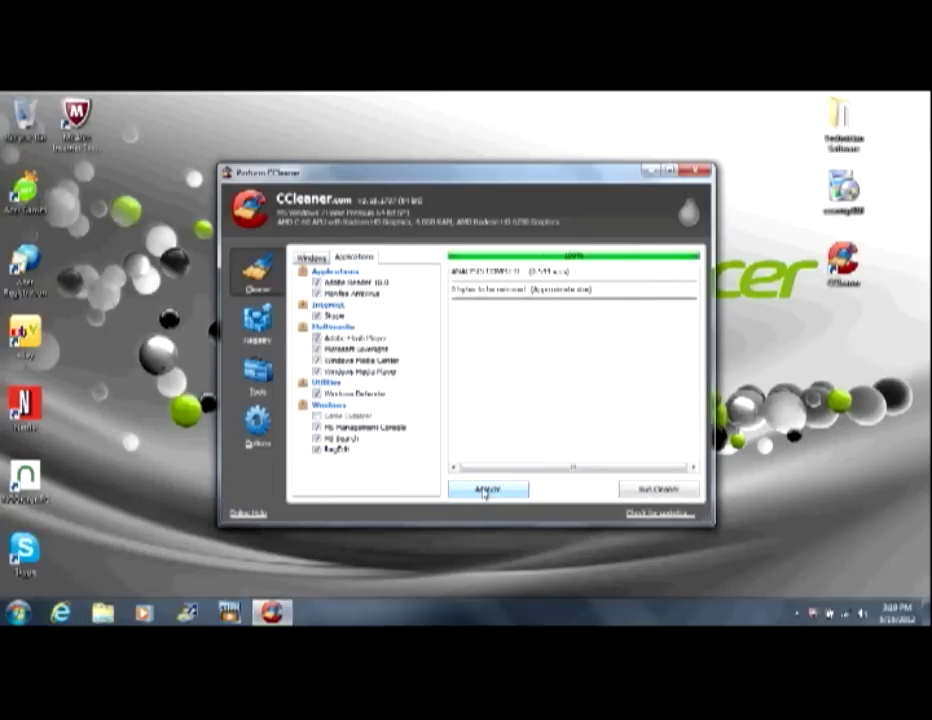
{"action": "left_click", "coordinate": [311, 257]}
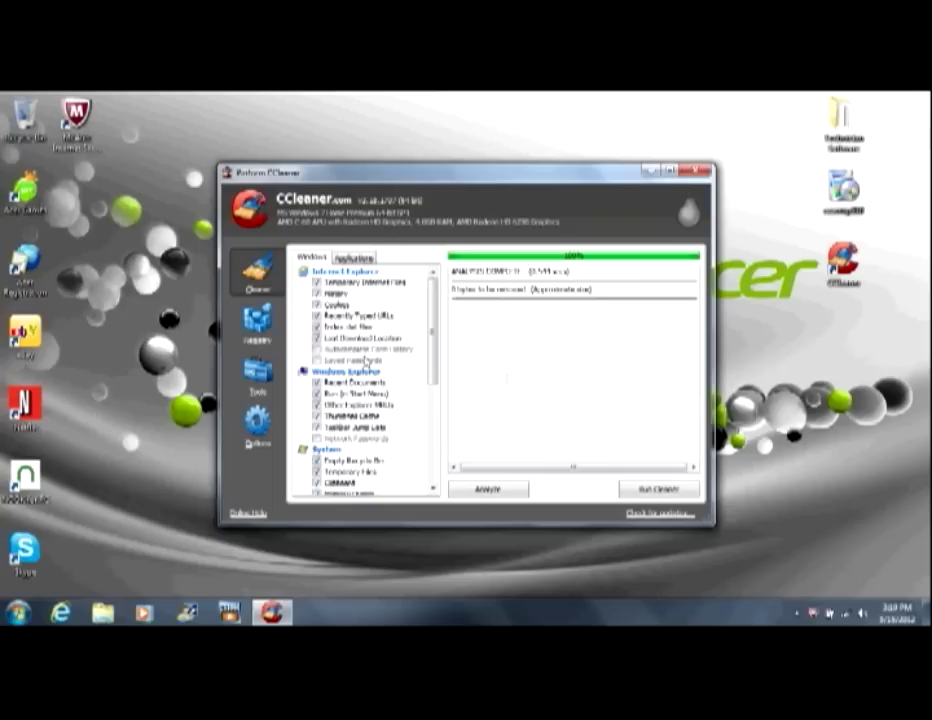
Step: Uninstall Acer ePower Management with all its features from CCleaner's program list, choosing to restart the computer later
{"action": "left_click", "coordinate": [258, 375]}
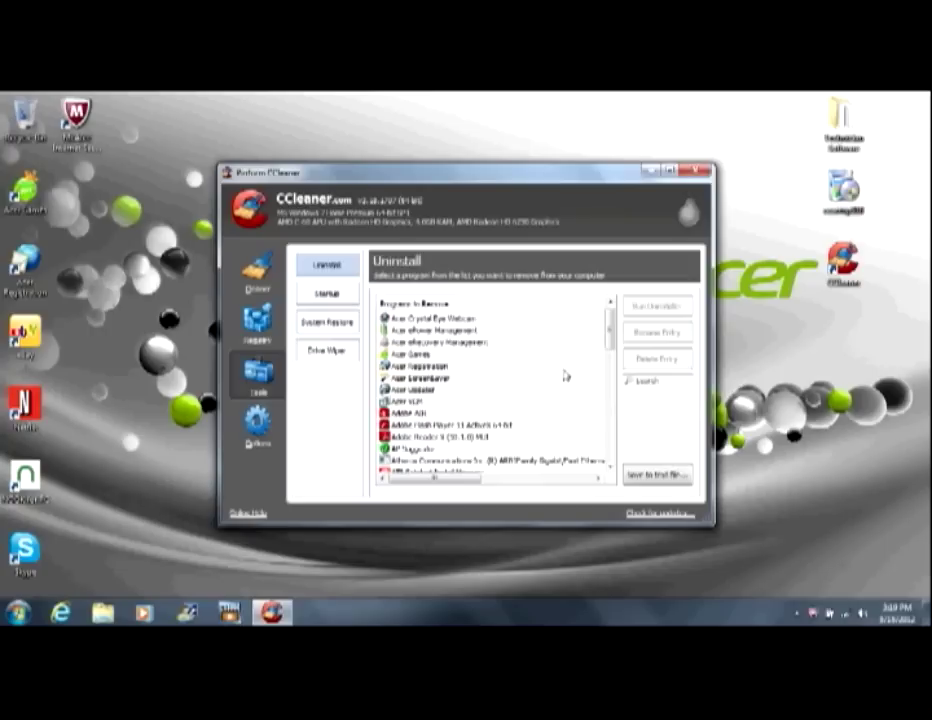
{"action": "left_click", "coordinate": [443, 332]}
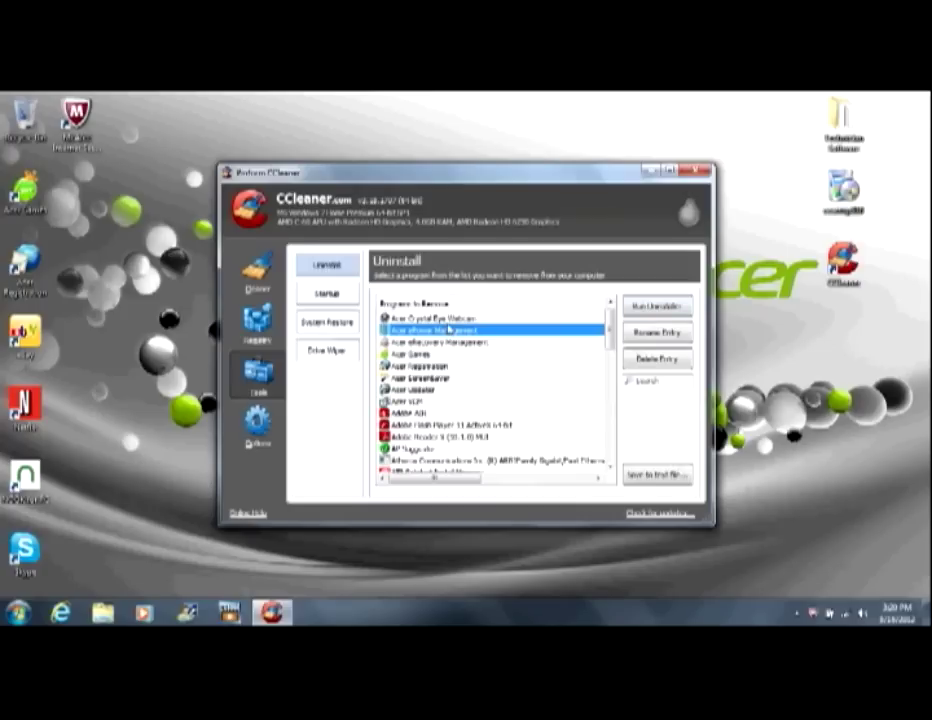
{"action": "left_click", "coordinate": [638, 309]}
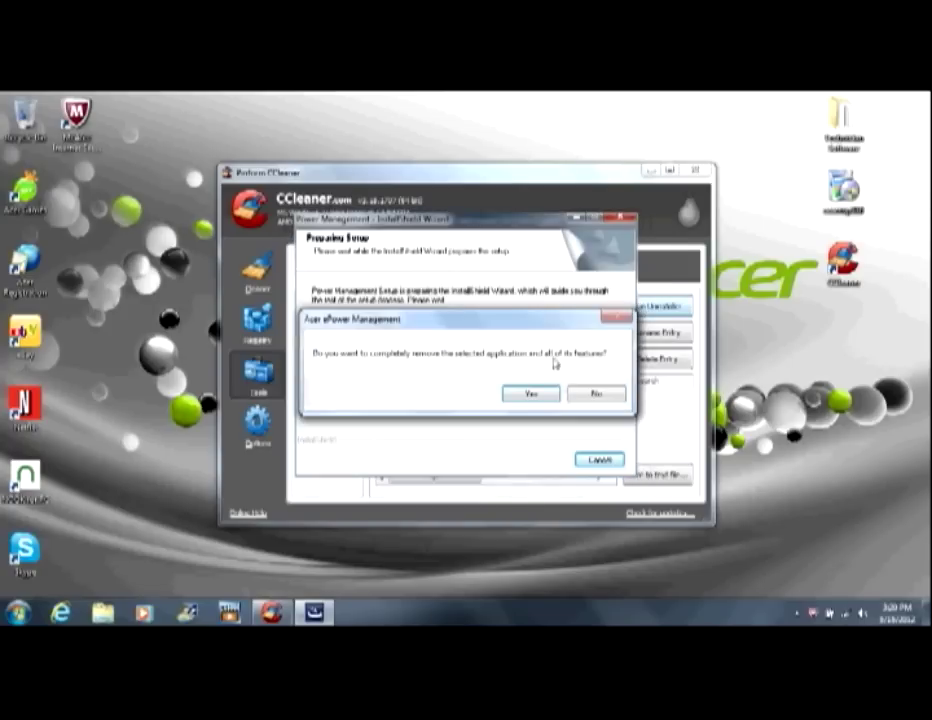
{"action": "left_click", "coordinate": [540, 397]}
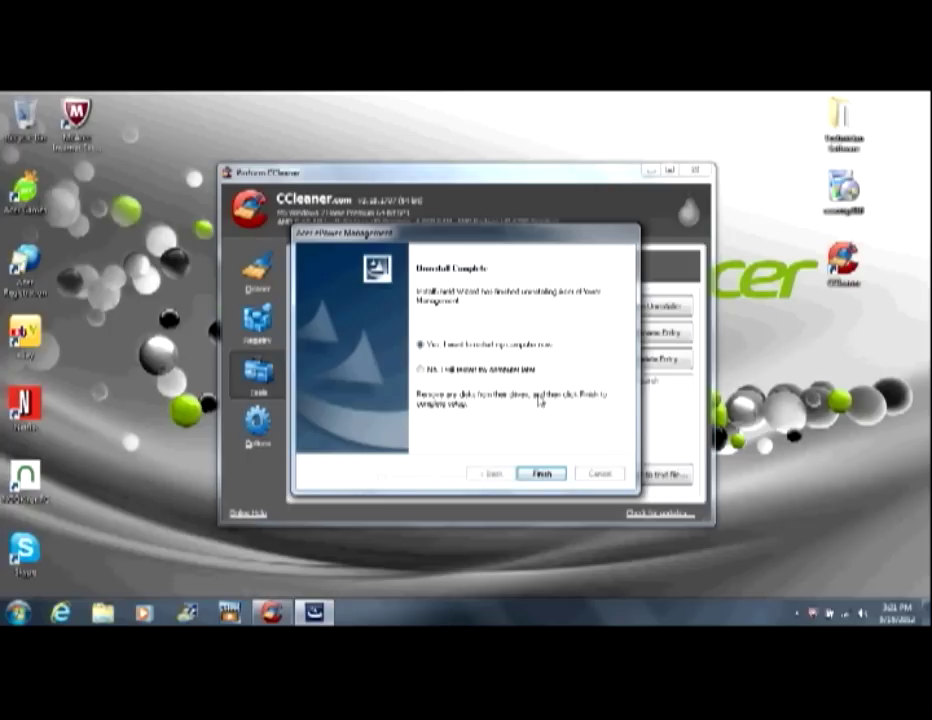
{"action": "left_click", "coordinate": [421, 369]}
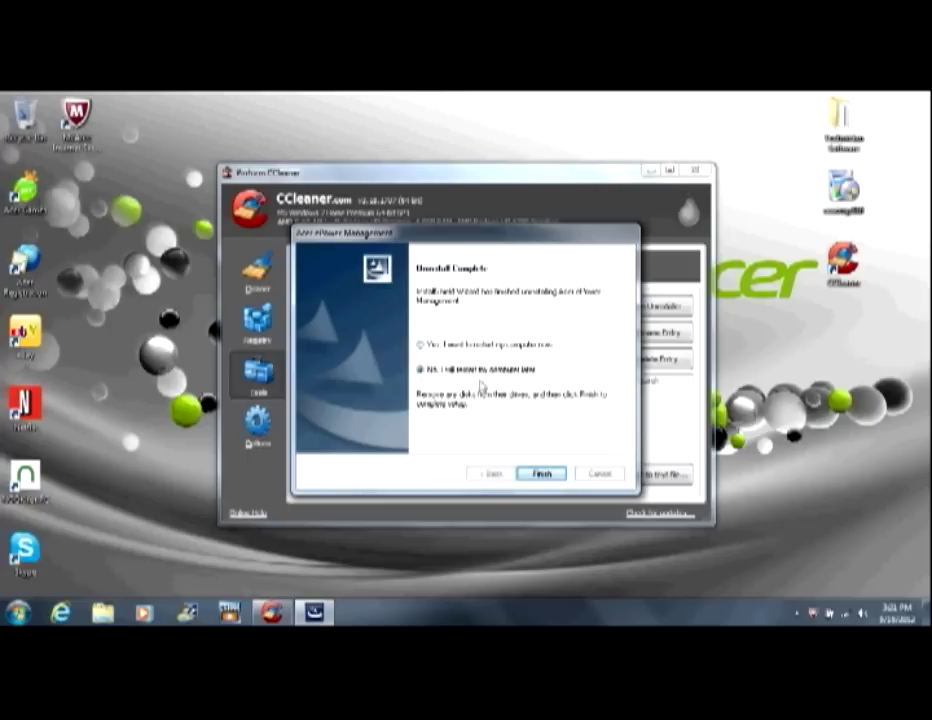
{"action": "left_click", "coordinate": [541, 475]}
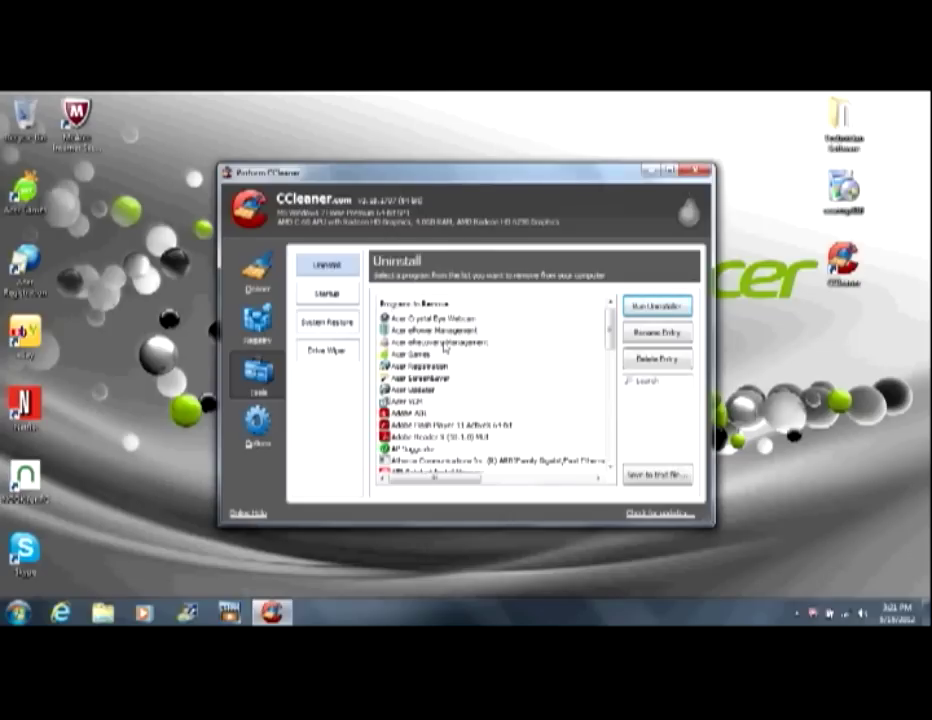
Step: Uninstall Acer eRecovery Management with all its features and reload the list of installed programs
{"action": "left_click", "coordinate": [444, 344]}
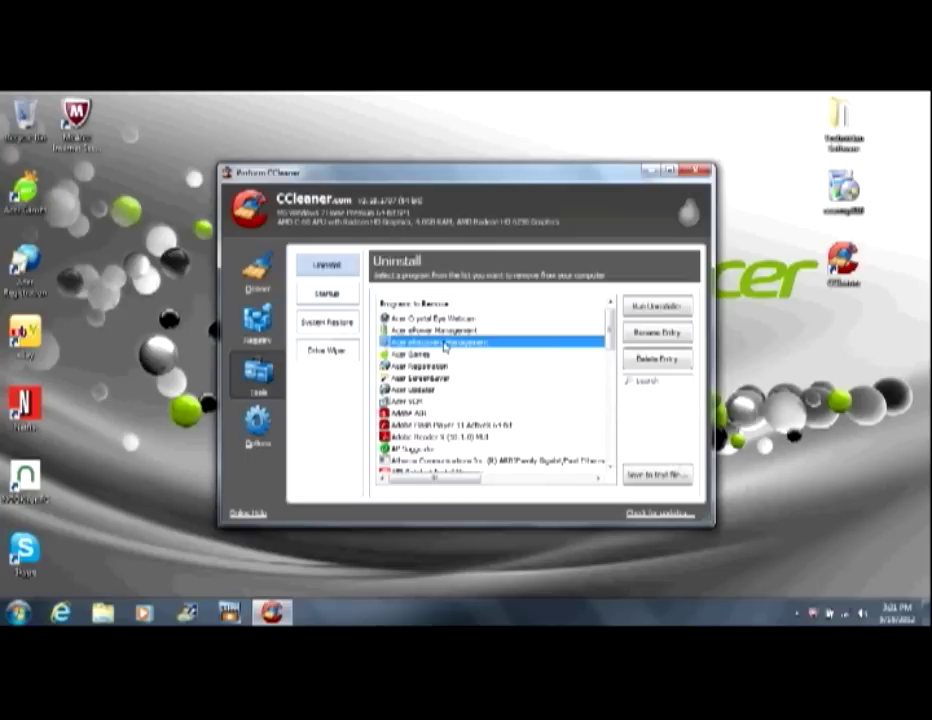
{"action": "left_click", "coordinate": [655, 311]}
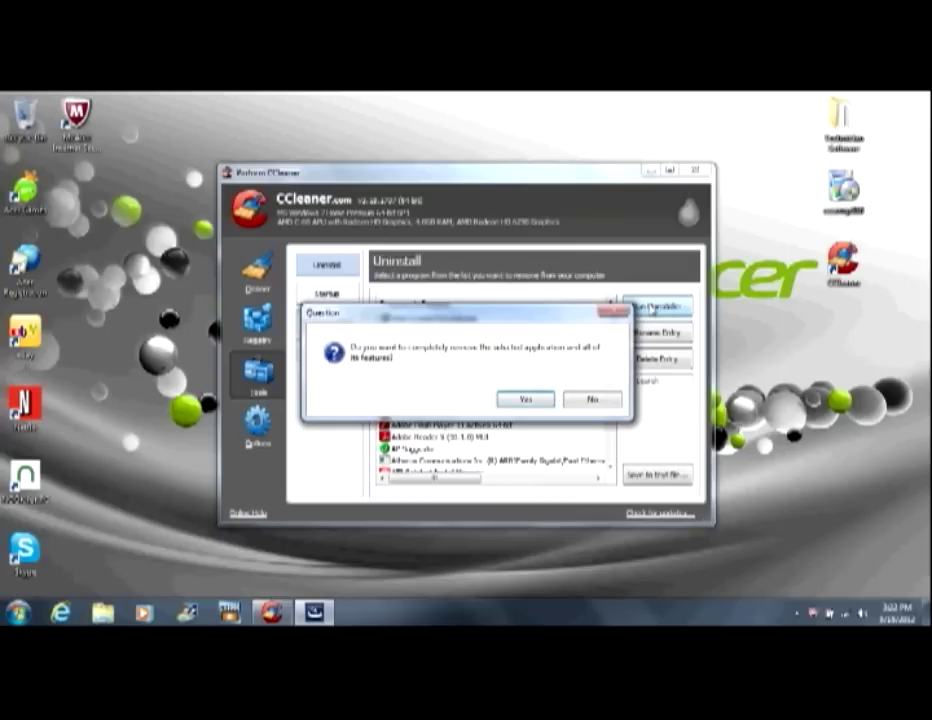
{"action": "left_click", "coordinate": [521, 400]}
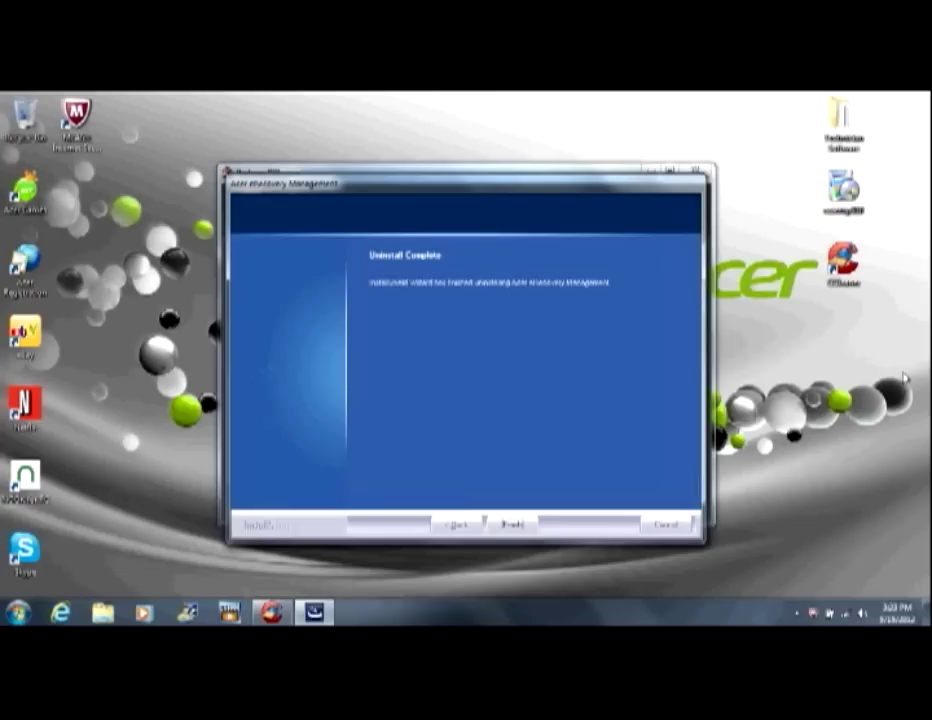
{"action": "key", "text": "Return"}
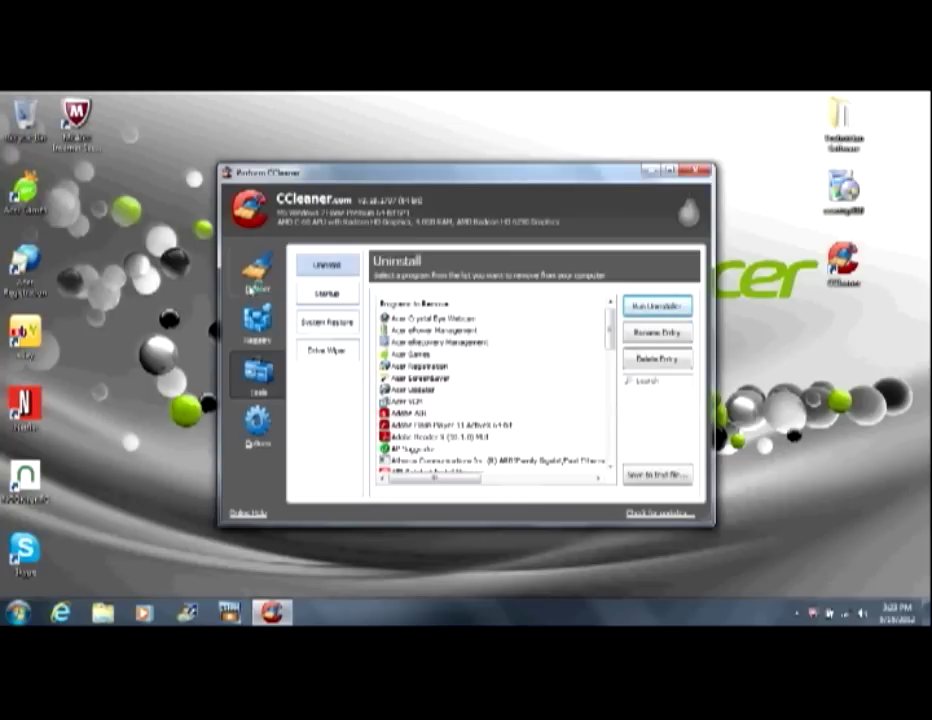
{"action": "left_click", "coordinate": [257, 272]}
{"action": "left_click", "coordinate": [258, 372]}
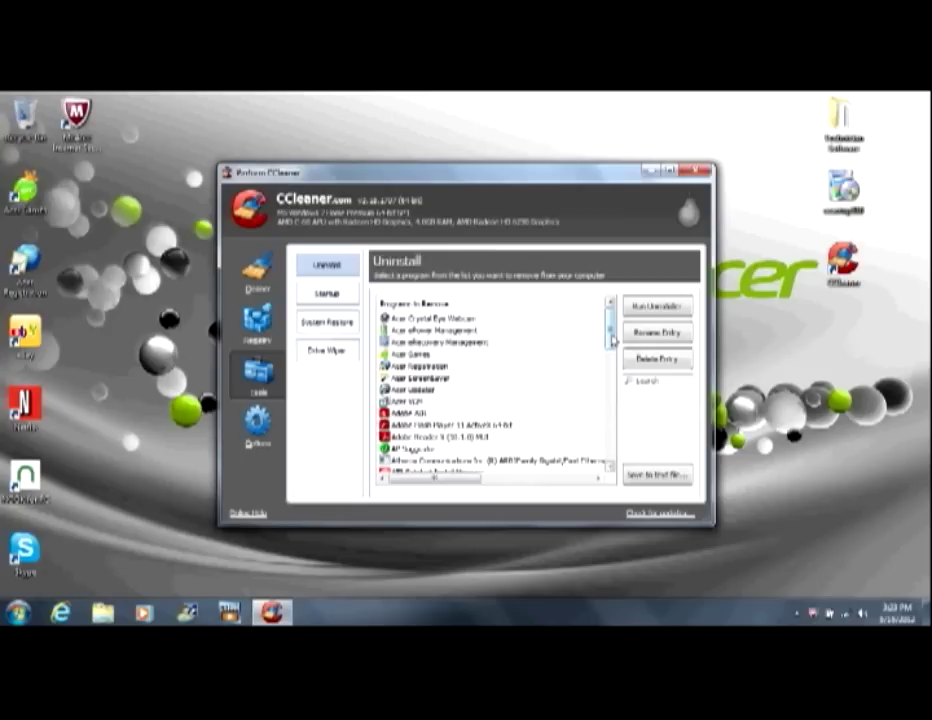
Step: Start uninstalling Acer Games and select every item in its list for removal, from the WildTangent Games App to Zuma Deluxe
{"action": "left_click", "coordinate": [400, 355]}
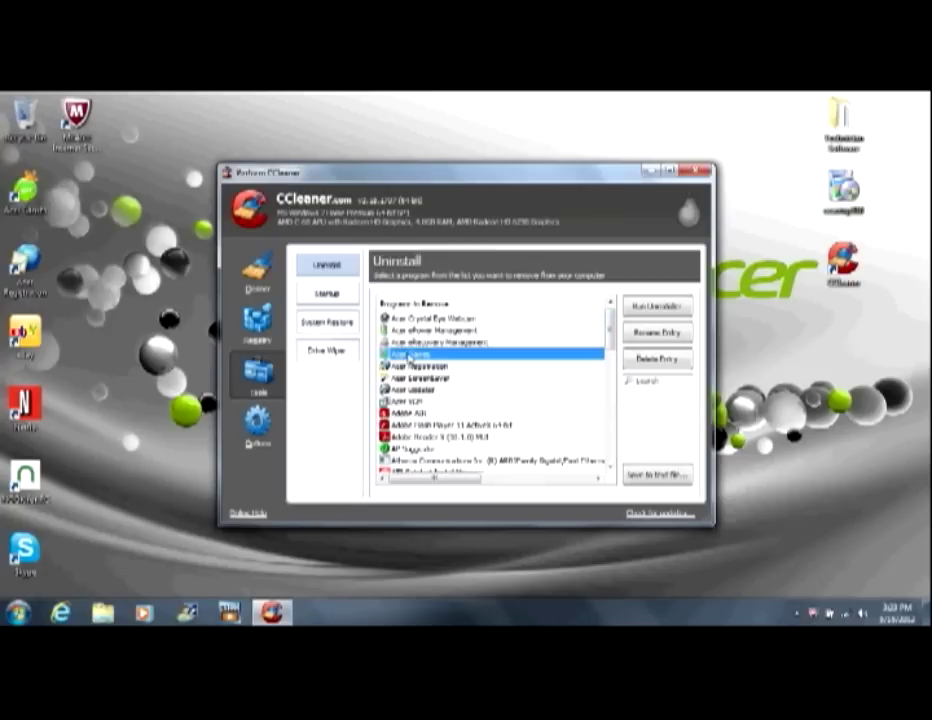
{"action": "left_click", "coordinate": [645, 311]}
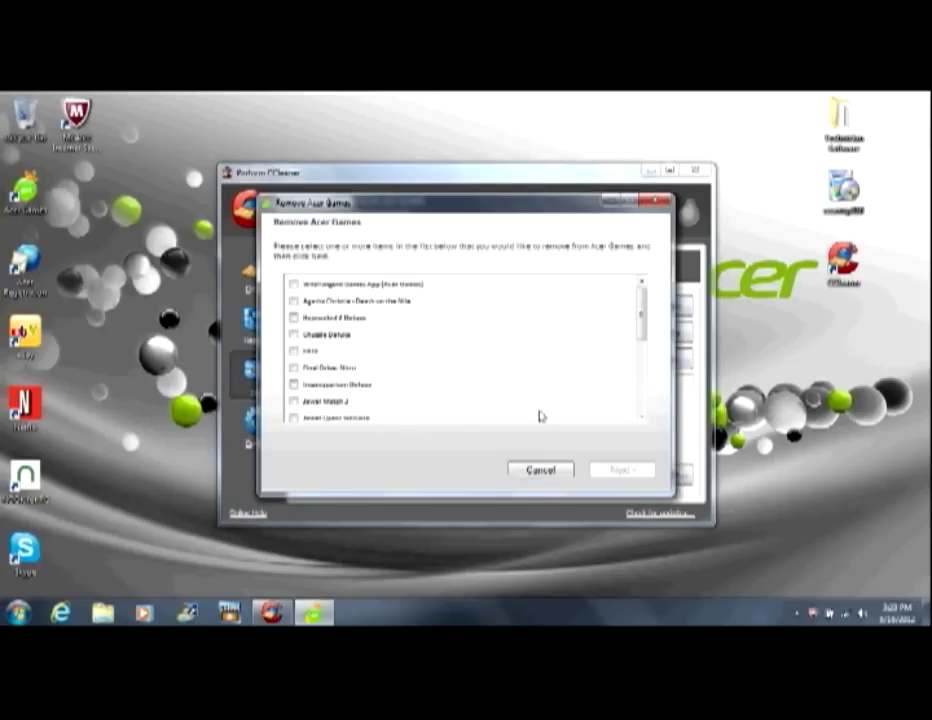
{"action": "left_click", "coordinate": [293, 285]}
{"action": "left_click", "coordinate": [293, 301]}
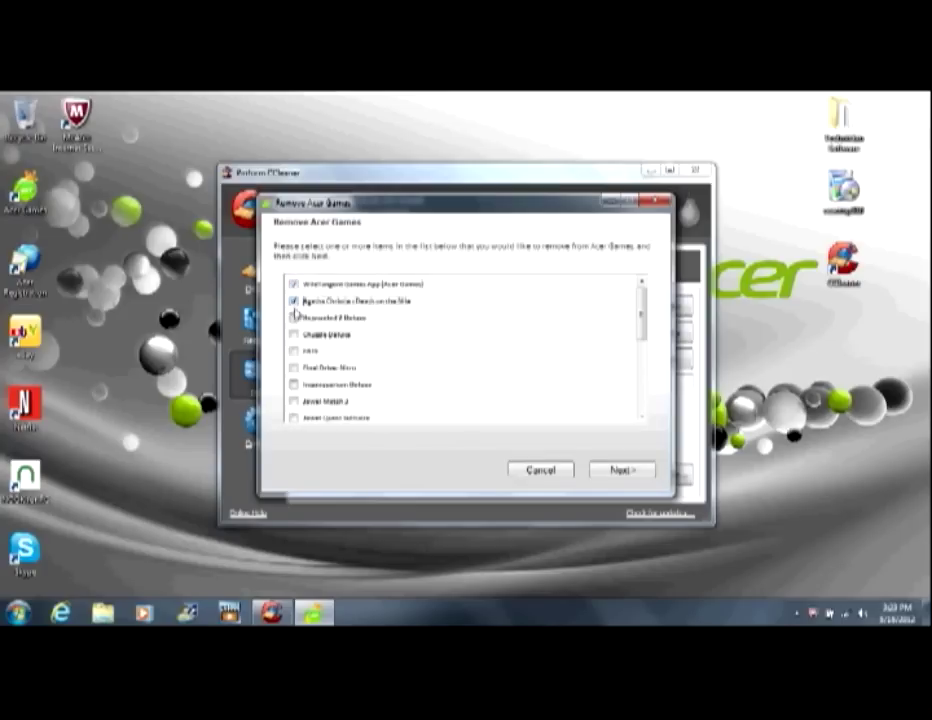
{"action": "left_click", "coordinate": [293, 318]}
{"action": "left_click", "coordinate": [294, 336]}
{"action": "left_click", "coordinate": [294, 352]}
{"action": "left_click", "coordinate": [294, 369]}
{"action": "left_click", "coordinate": [294, 385]}
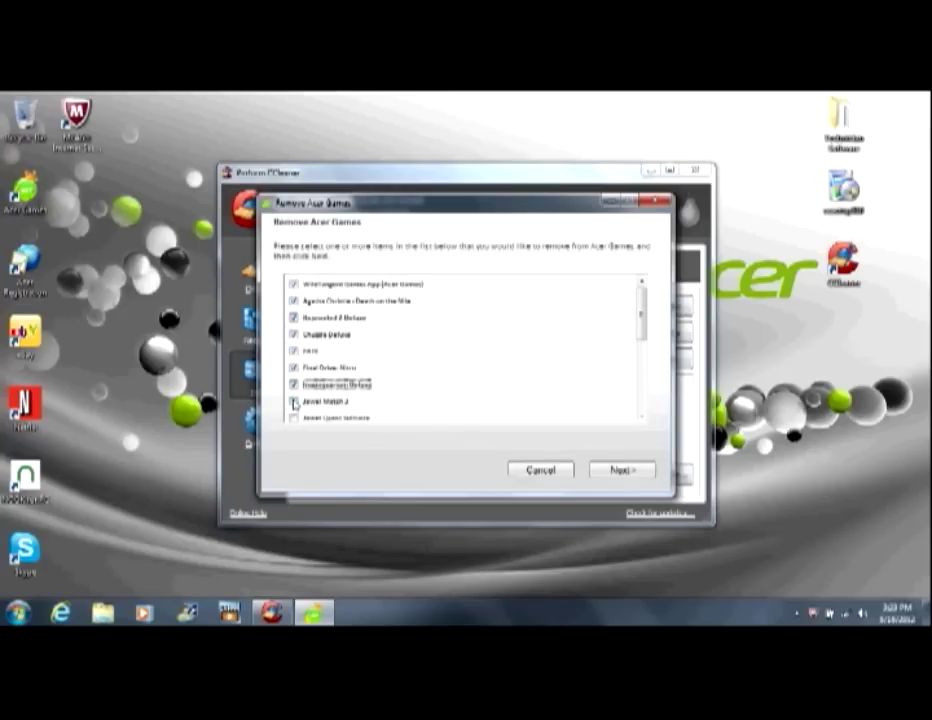
{"action": "left_click", "coordinate": [294, 401]}
{"action": "left_click", "coordinate": [294, 418]}
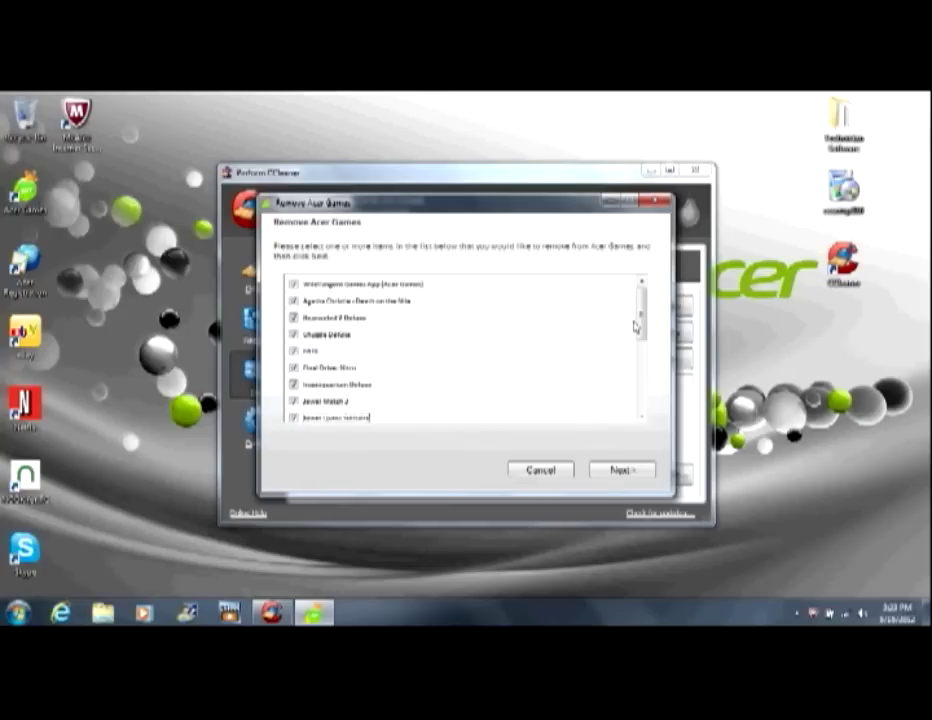
{"action": "left_click_drag", "start_coordinate": [641, 318], "coordinate": [643, 358]}
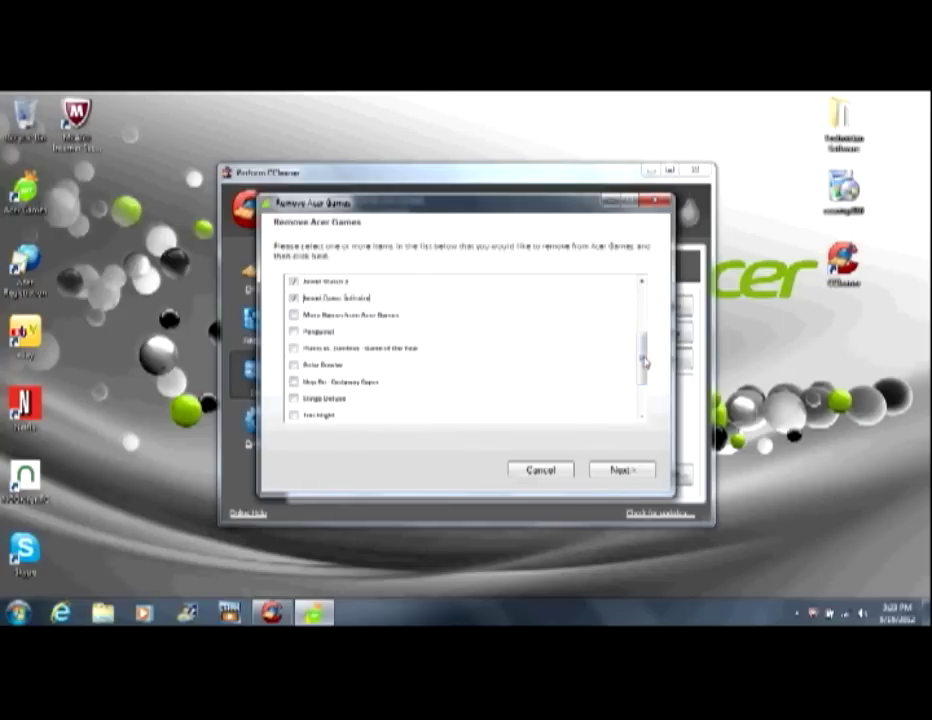
{"action": "left_click", "coordinate": [294, 315]}
{"action": "left_click", "coordinate": [294, 331]}
{"action": "left_click", "coordinate": [294, 348]}
{"action": "left_click", "coordinate": [294, 364]}
{"action": "left_click", "coordinate": [294, 381]}
{"action": "left_click", "coordinate": [294, 398]}
{"action": "left_click", "coordinate": [294, 414]}
{"action": "left_click_drag", "start_coordinate": [640, 352], "coordinate": [641, 374]}
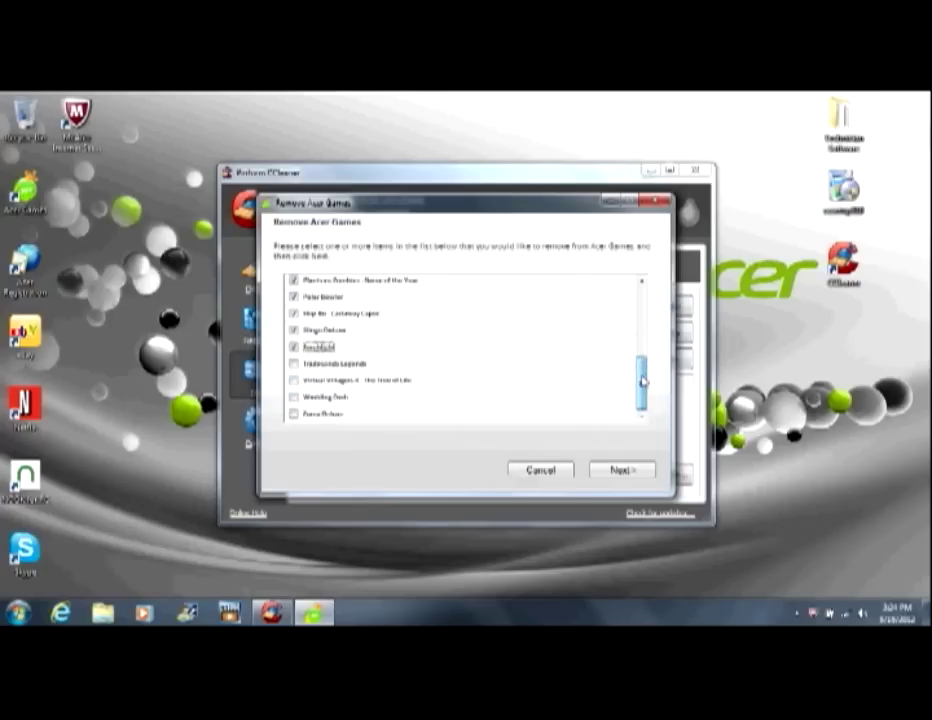
{"action": "left_click", "coordinate": [294, 364]}
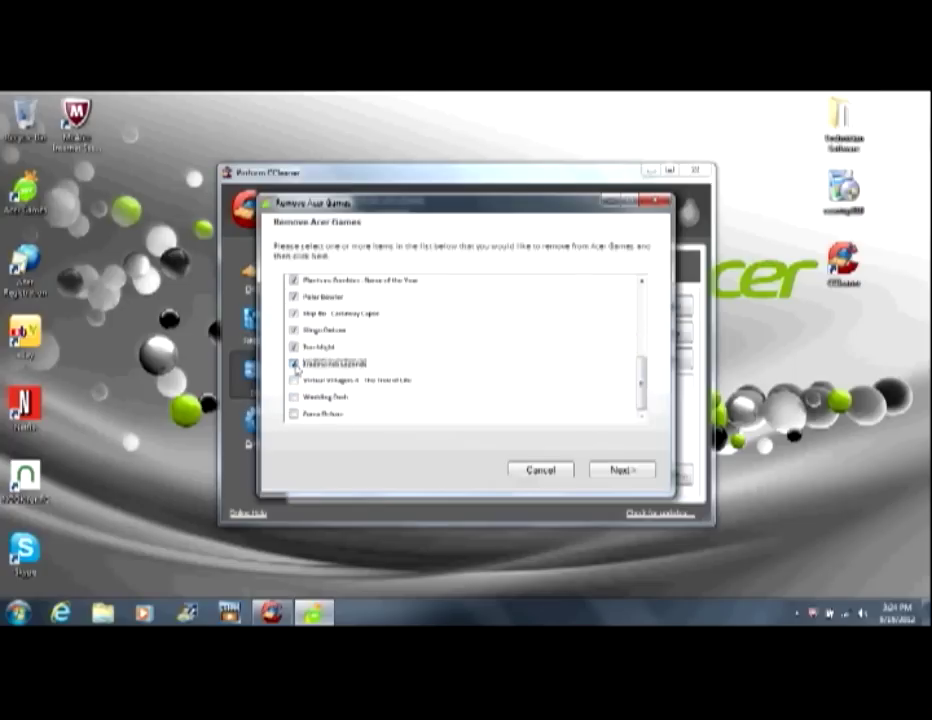
{"action": "left_click", "coordinate": [294, 381]}
{"action": "left_click", "coordinate": [294, 397]}
{"action": "left_click", "coordinate": [294, 414]}
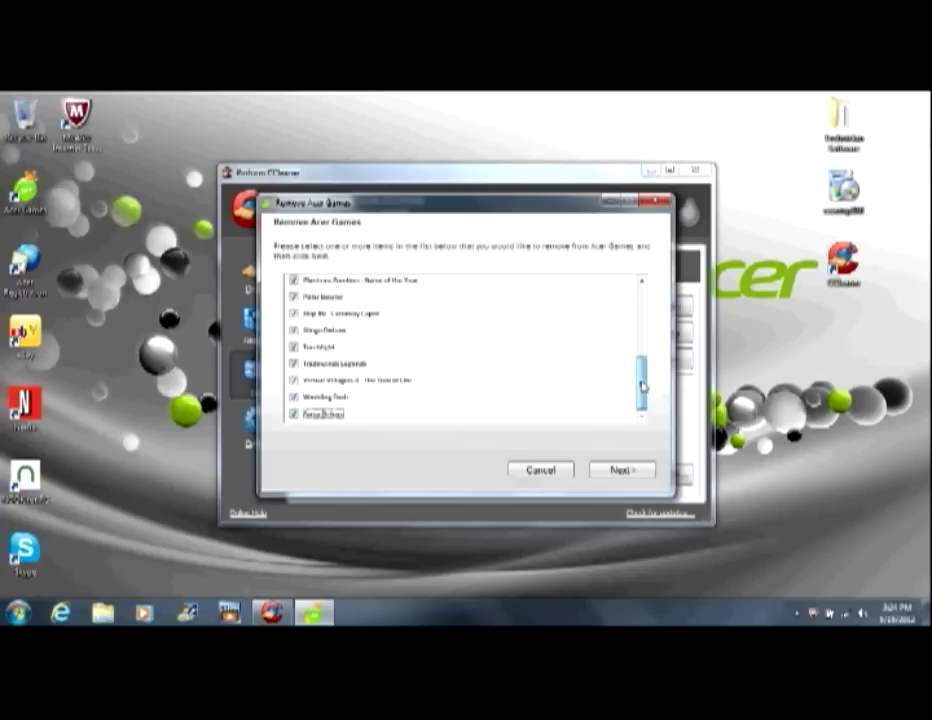
Step: Confirm the removal of all selected Acer Games items and close the uninstaller once it finishes
{"action": "left_click", "coordinate": [619, 470]}
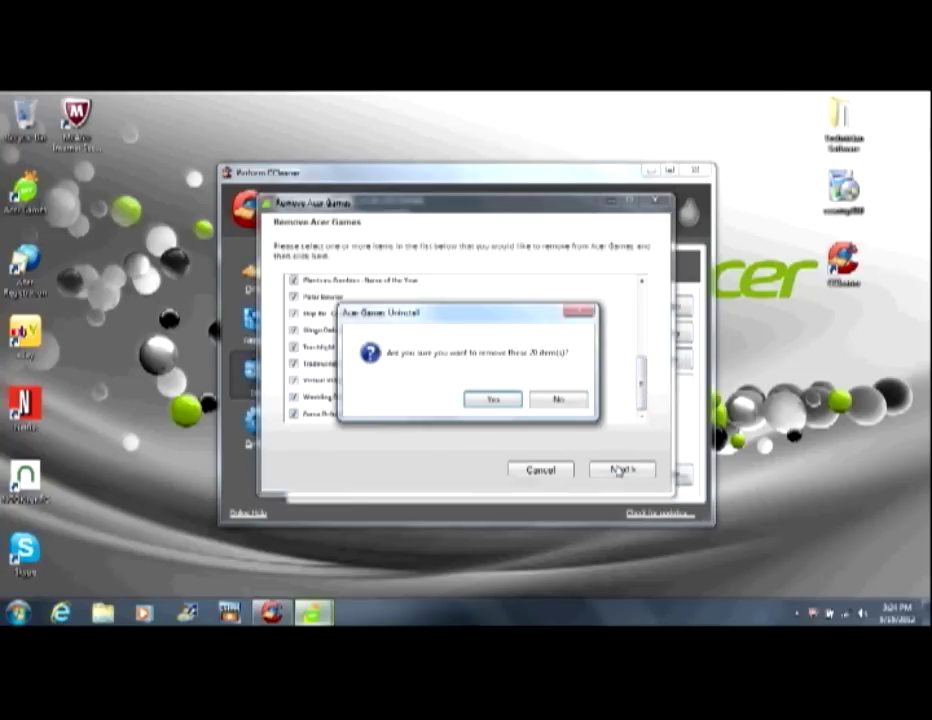
{"action": "left_click", "coordinate": [493, 401]}
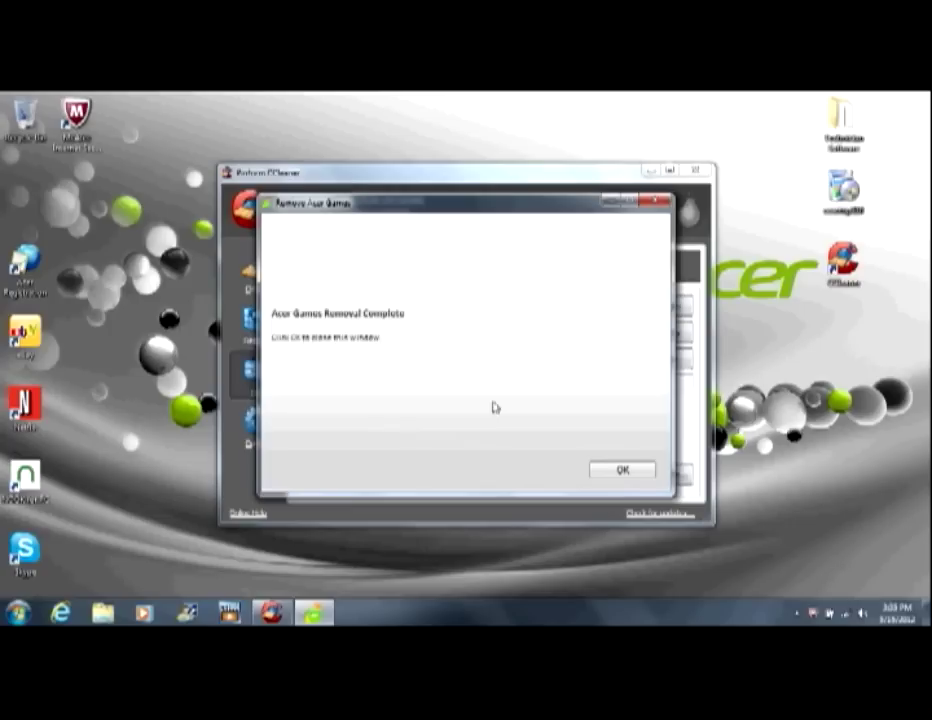
{"action": "left_click", "coordinate": [621, 471]}
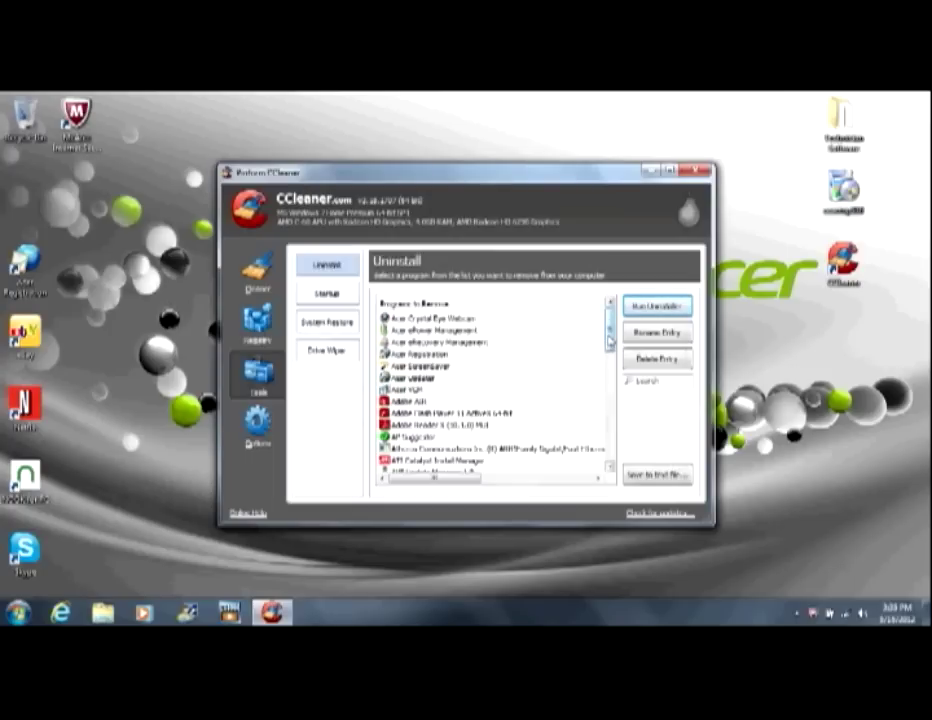
Step: Review the installed programs from Acer Registration to AVS Video Converter 8, checking which ones are unwanted, such as Acer Updater and AP Suggestor
{"action": "left_click_drag", "start_coordinate": [610, 342], "coordinate": [611, 348]}
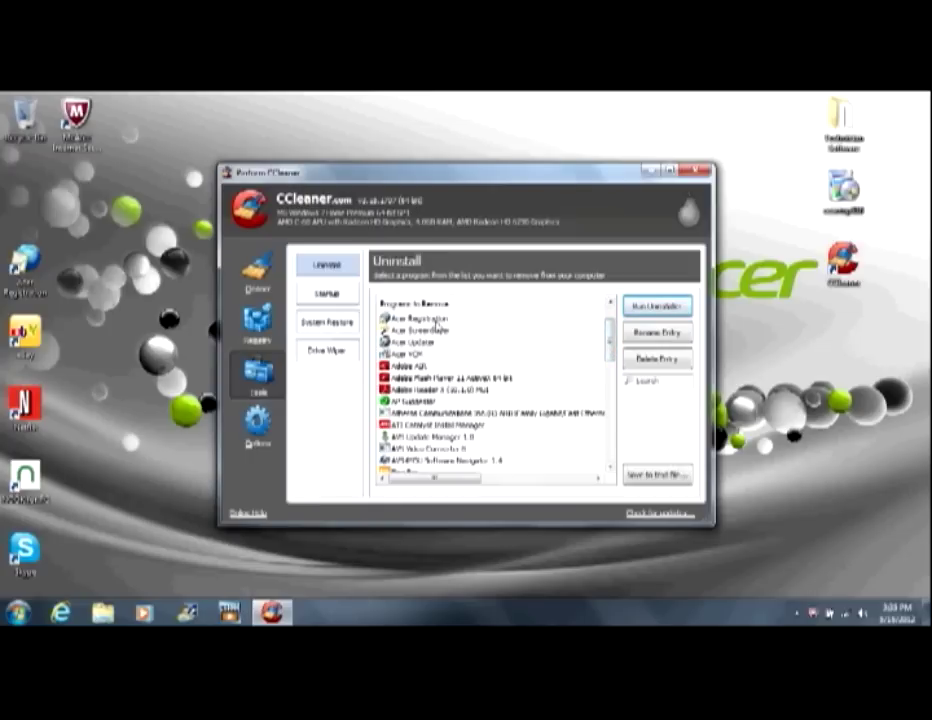
{"action": "left_click", "coordinate": [434, 320]}
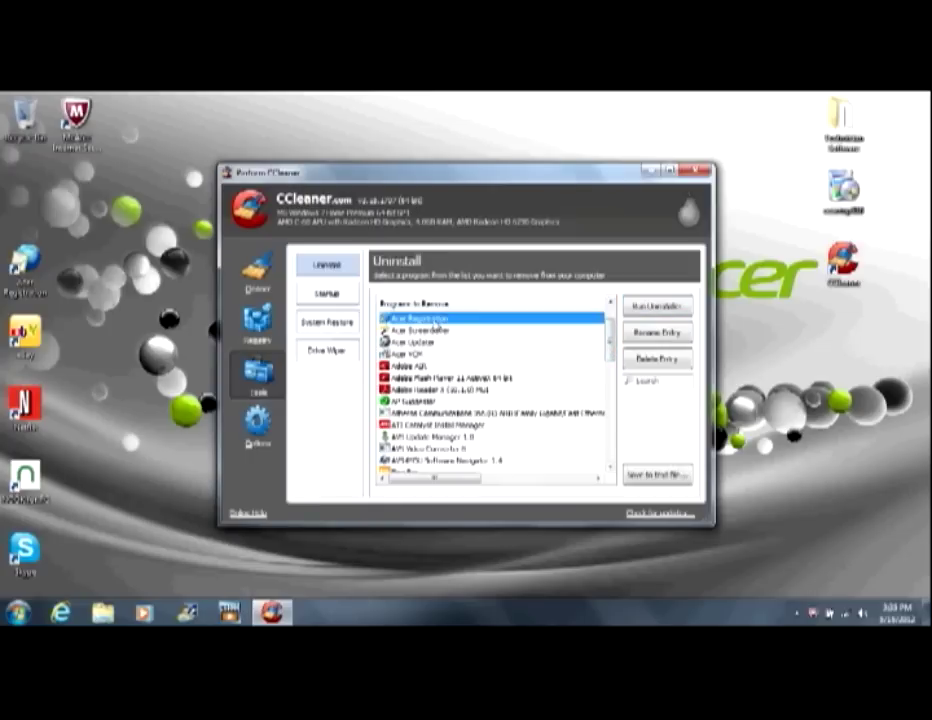
{"action": "left_click", "coordinate": [436, 333]}
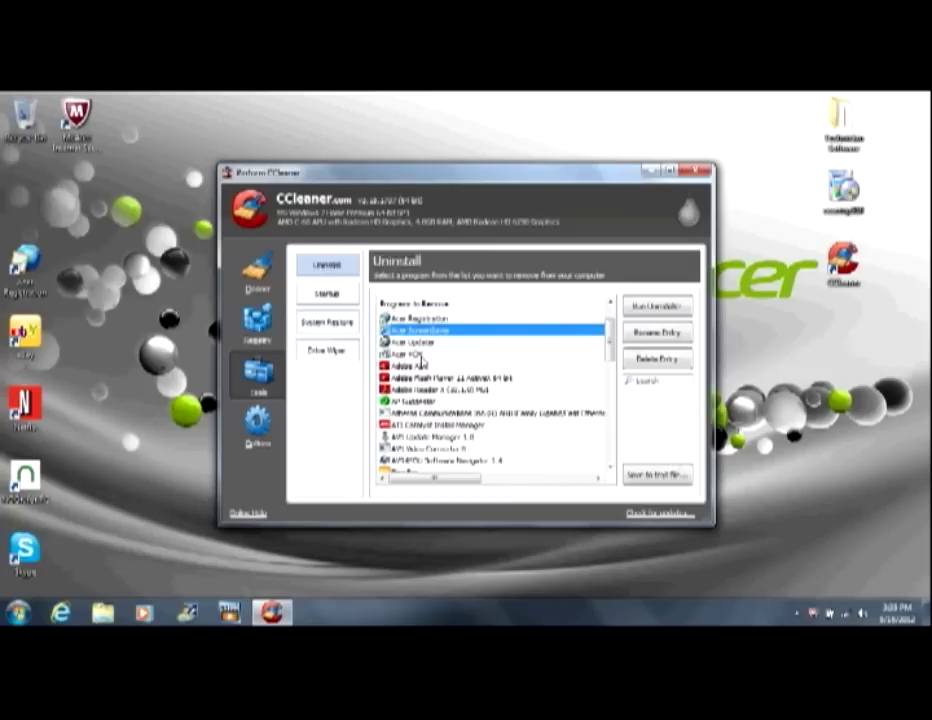
{"action": "left_click", "coordinate": [421, 356]}
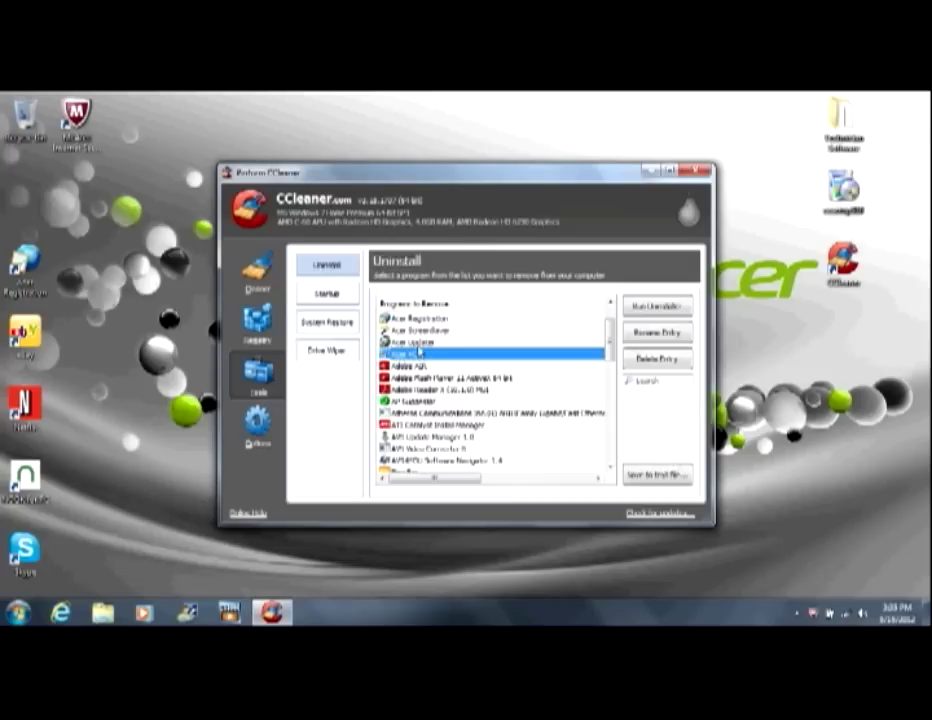
{"action": "left_click", "coordinate": [417, 343]}
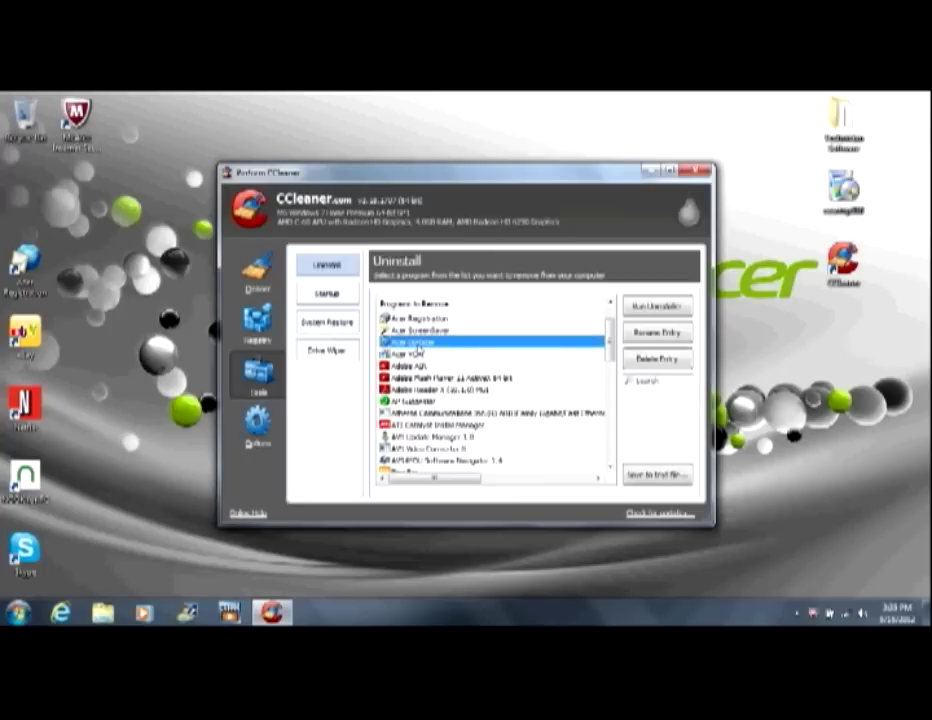
{"action": "left_click", "coordinate": [421, 402]}
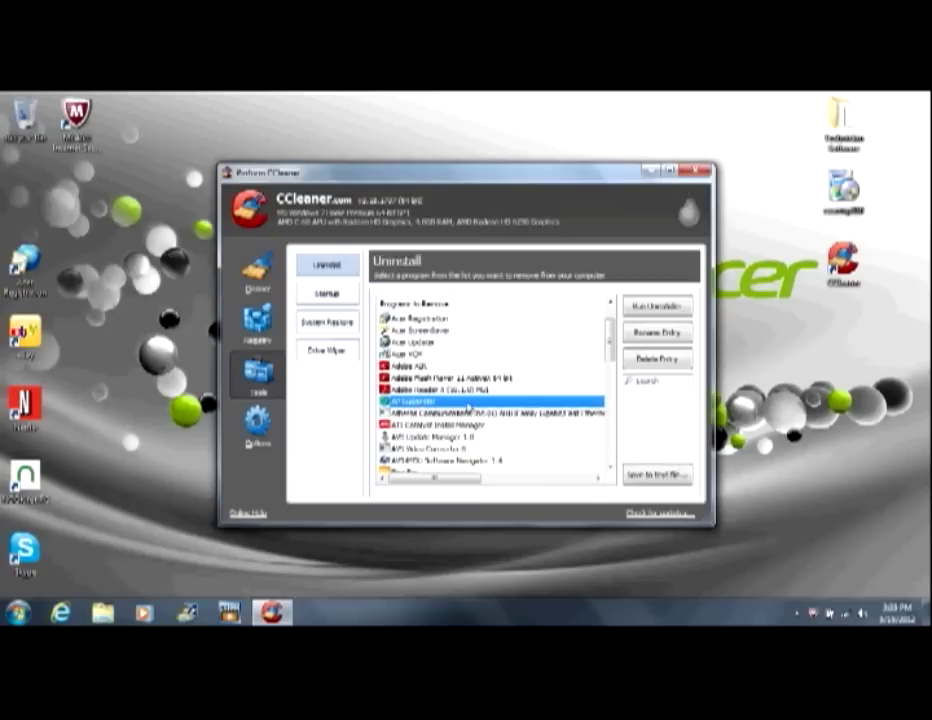
{"action": "left_click", "coordinate": [552, 414]}
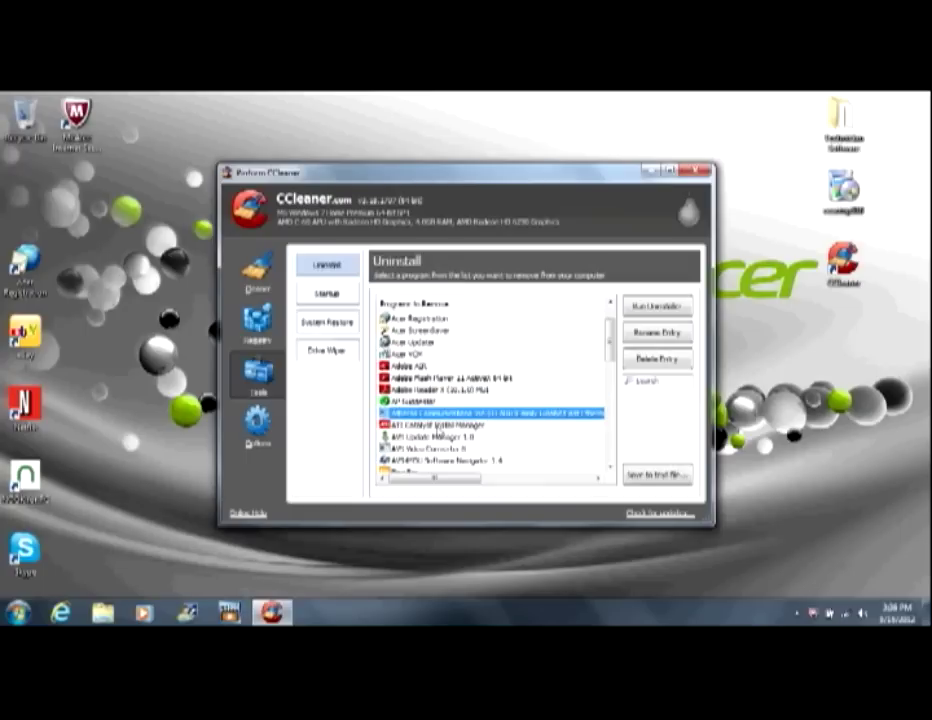
{"action": "left_click", "coordinate": [438, 427]}
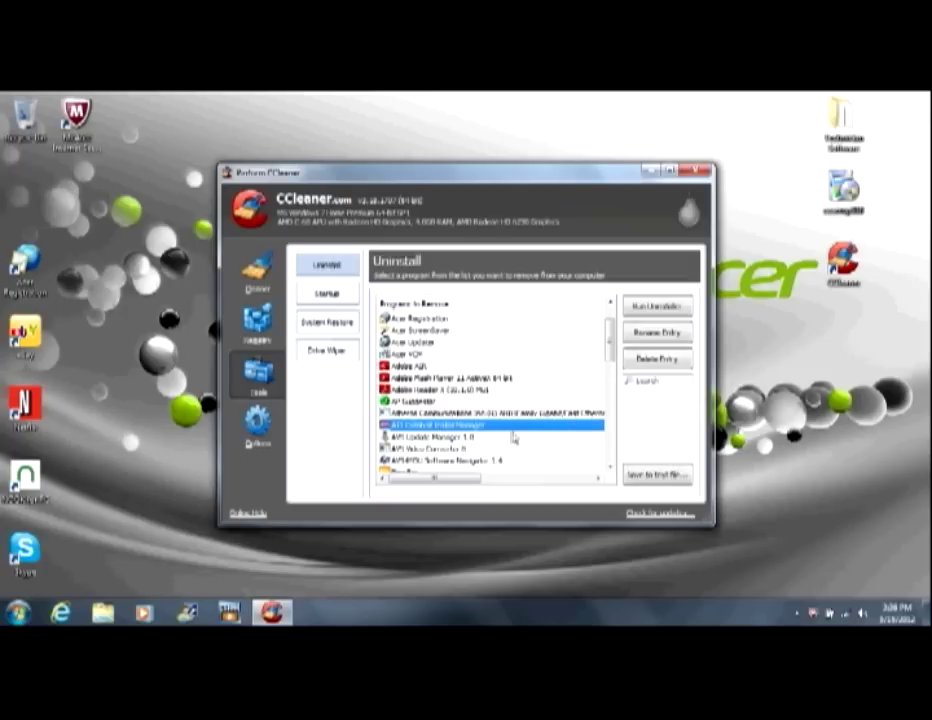
{"action": "left_click", "coordinate": [432, 440]}
{"action": "left_click", "coordinate": [431, 449]}
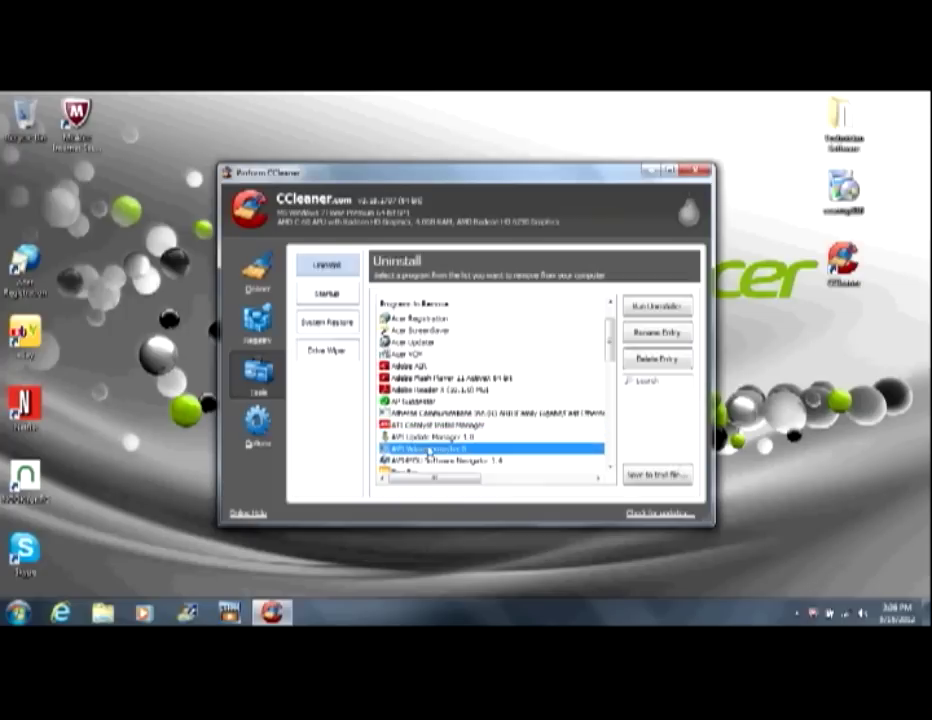
Step: Check Bing Bar, eBay Worldwide, Evernote, Fooz Kids and Fooz Kids Platform in the program list as candidates for removal
{"action": "left_click_drag", "start_coordinate": [614, 335], "coordinate": [612, 363]}
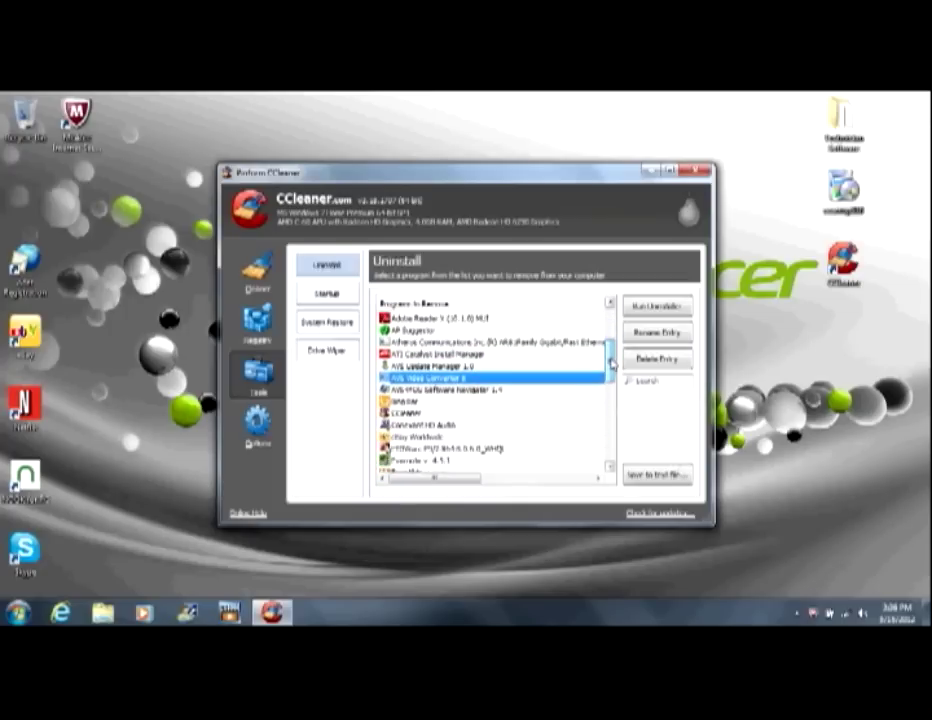
{"action": "left_click", "coordinate": [403, 402]}
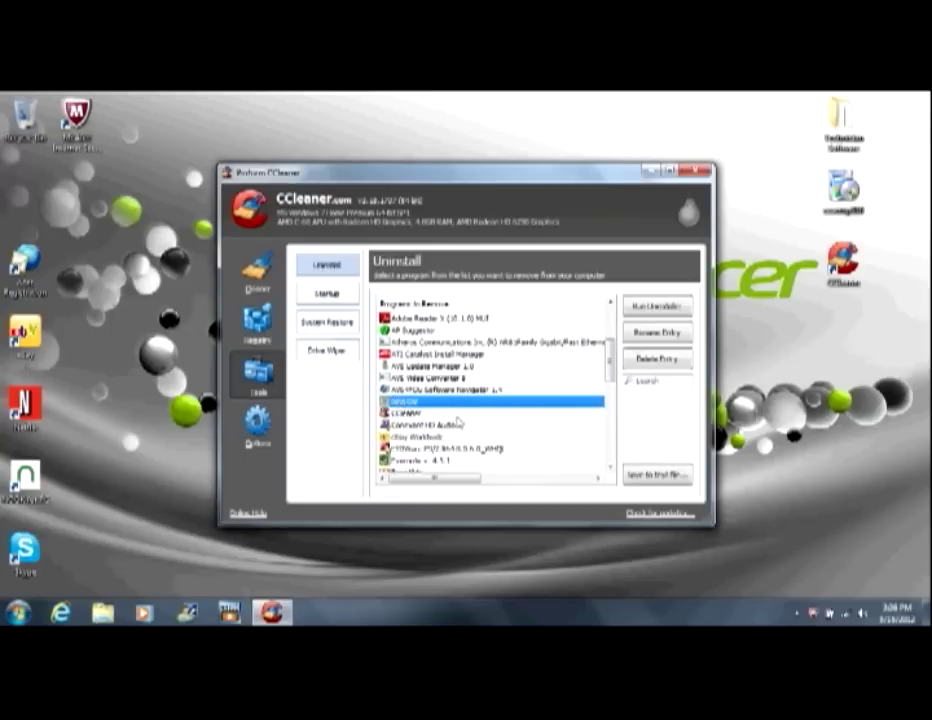
{"action": "left_click", "coordinate": [490, 437]}
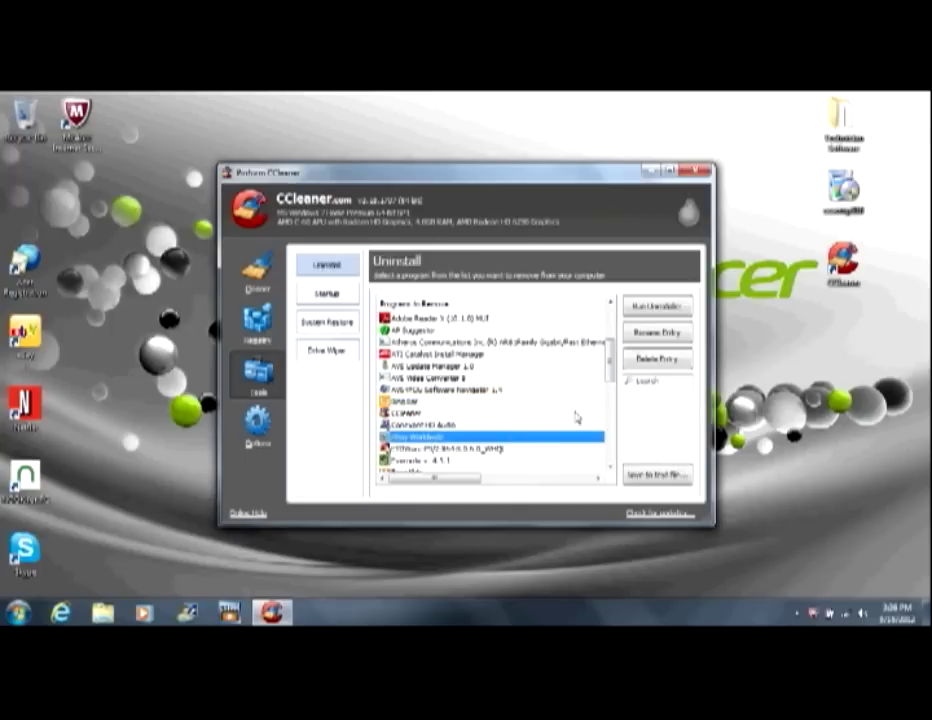
{"action": "left_click_drag", "start_coordinate": [611, 364], "coordinate": [617, 378]}
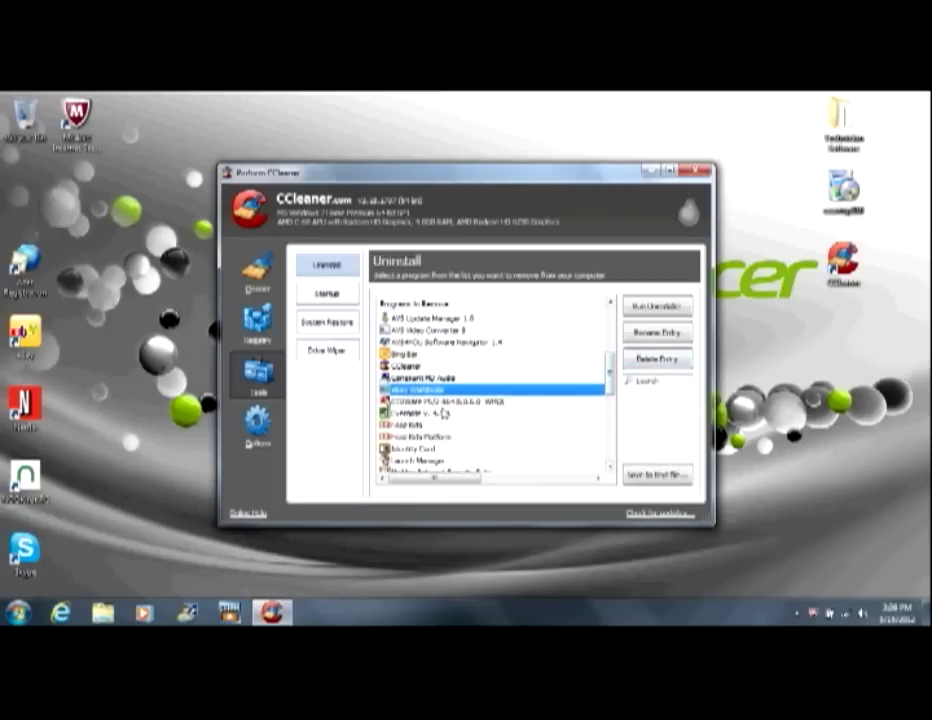
{"action": "left_click", "coordinate": [413, 413]}
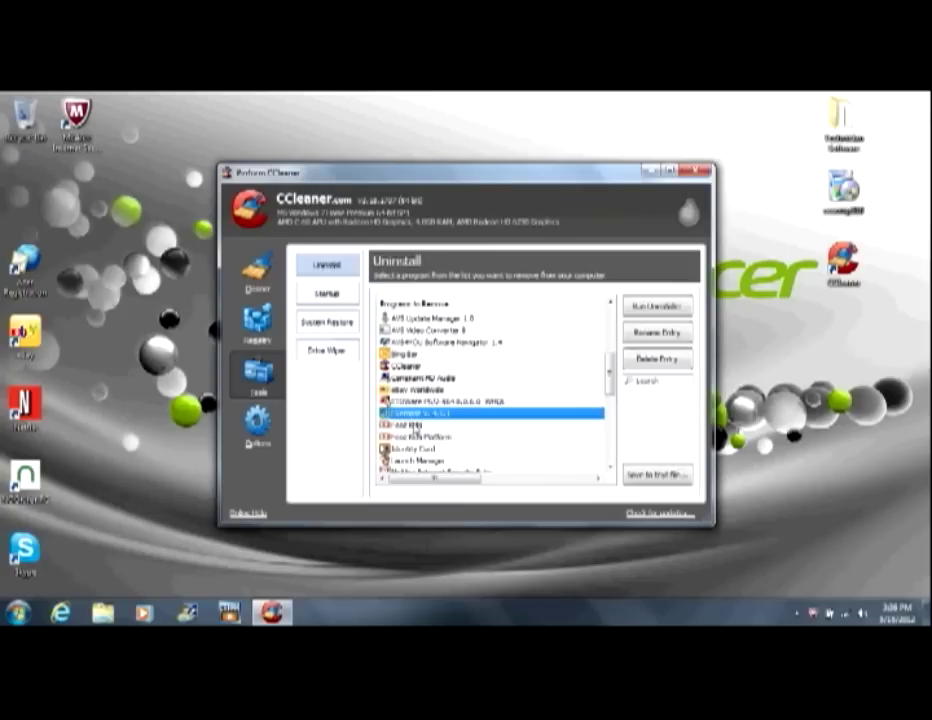
{"action": "left_click", "coordinate": [416, 426]}
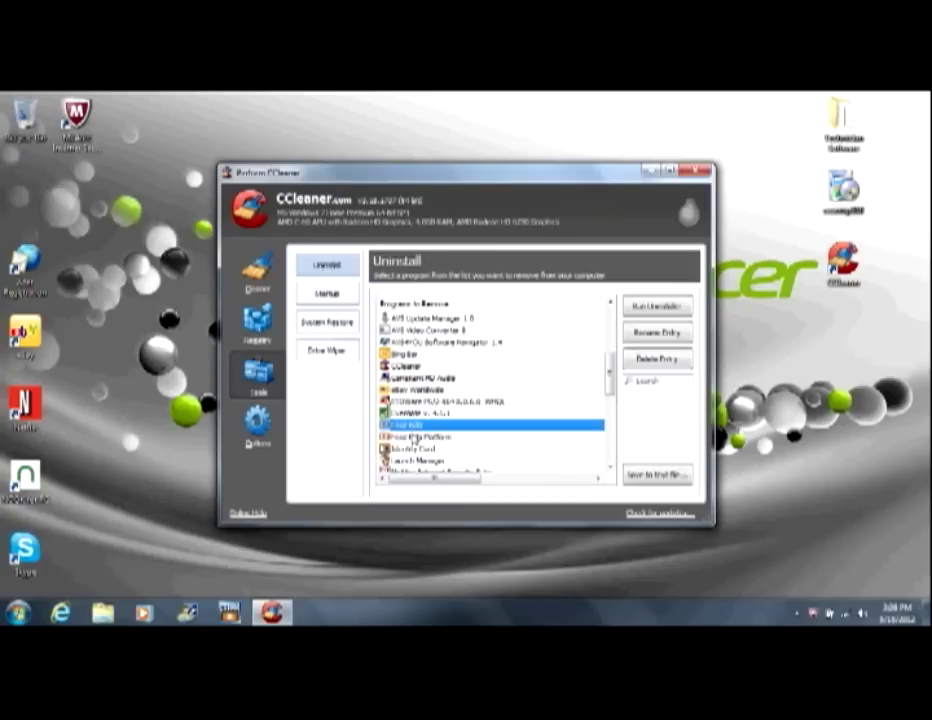
{"action": "left_click", "coordinate": [414, 438]}
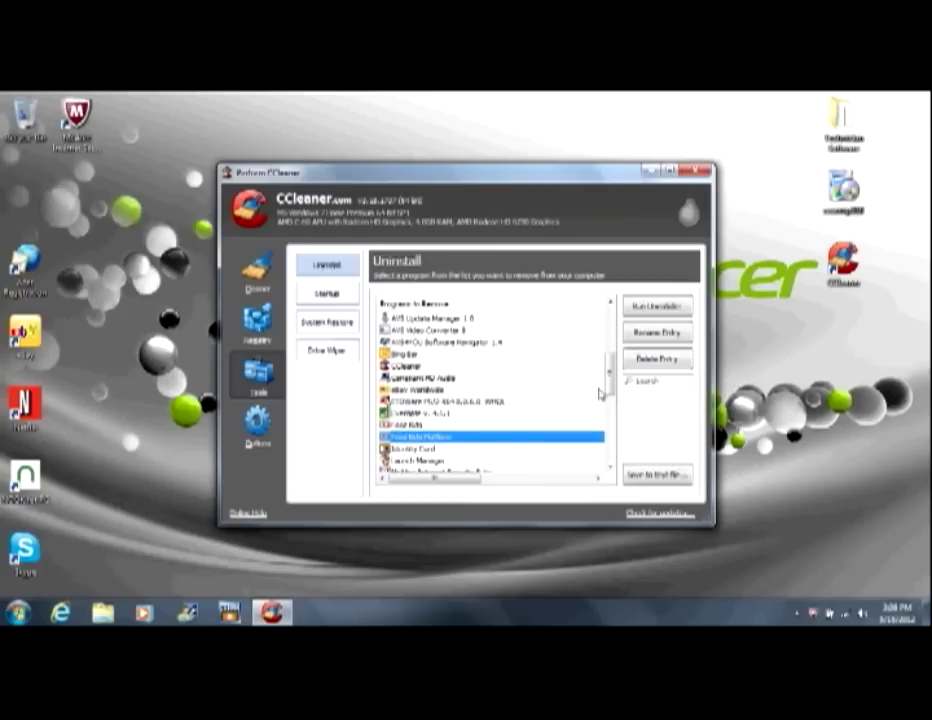
Step: Examine the remaining programs down to Windows Live Essentials, including Launch Manager, McAfee Internet Security Suite, newsXpresso, NOOK for PC and Norton Online Backup
{"action": "left_click_drag", "start_coordinate": [611, 385], "coordinate": [611, 400]}
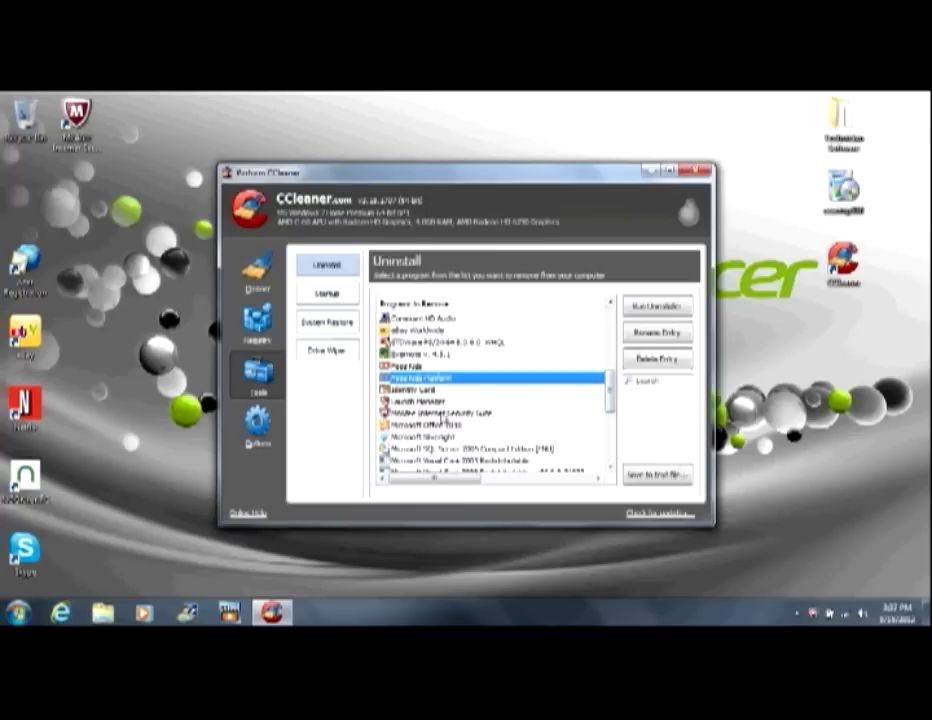
{"action": "left_click", "coordinate": [432, 402]}
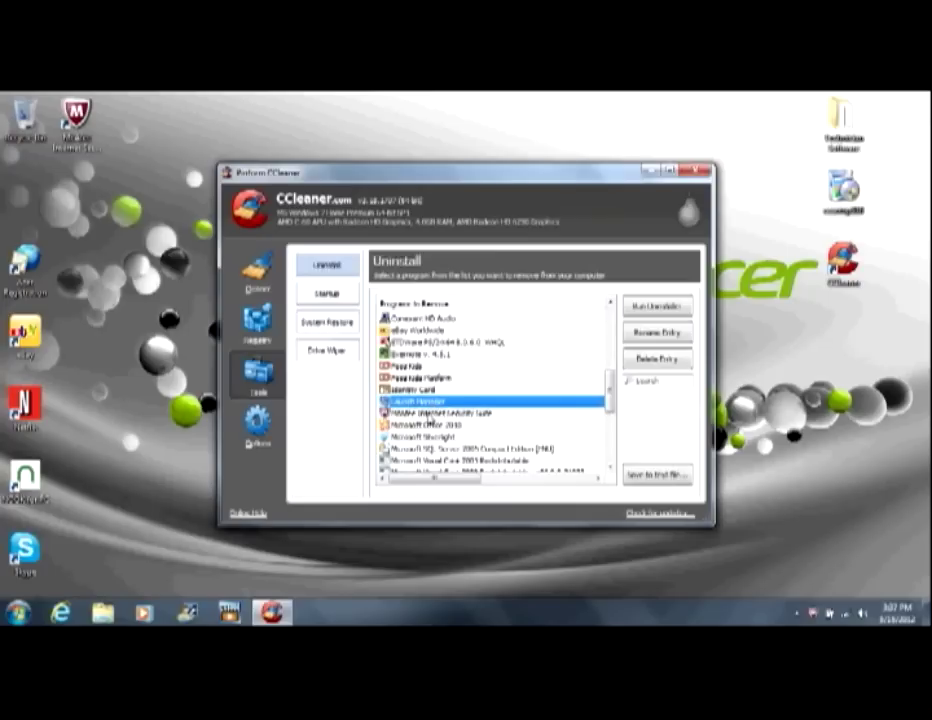
{"action": "left_click", "coordinate": [430, 414]}
{"action": "left_click_drag", "start_coordinate": [616, 397], "coordinate": [614, 422]}
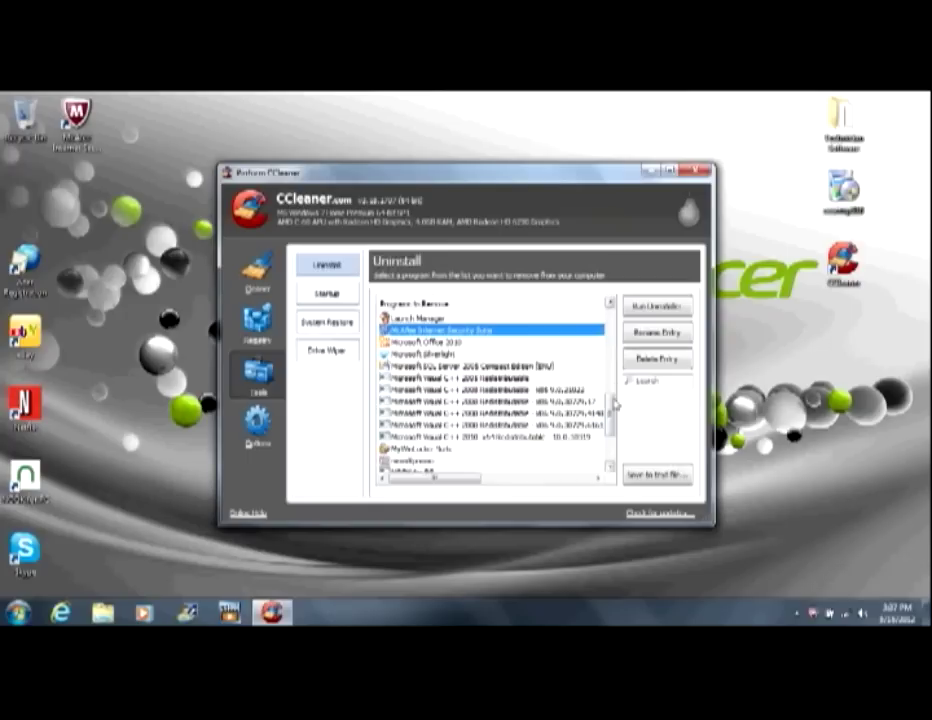
{"action": "left_click_drag", "start_coordinate": [612, 422], "coordinate": [611, 430]}
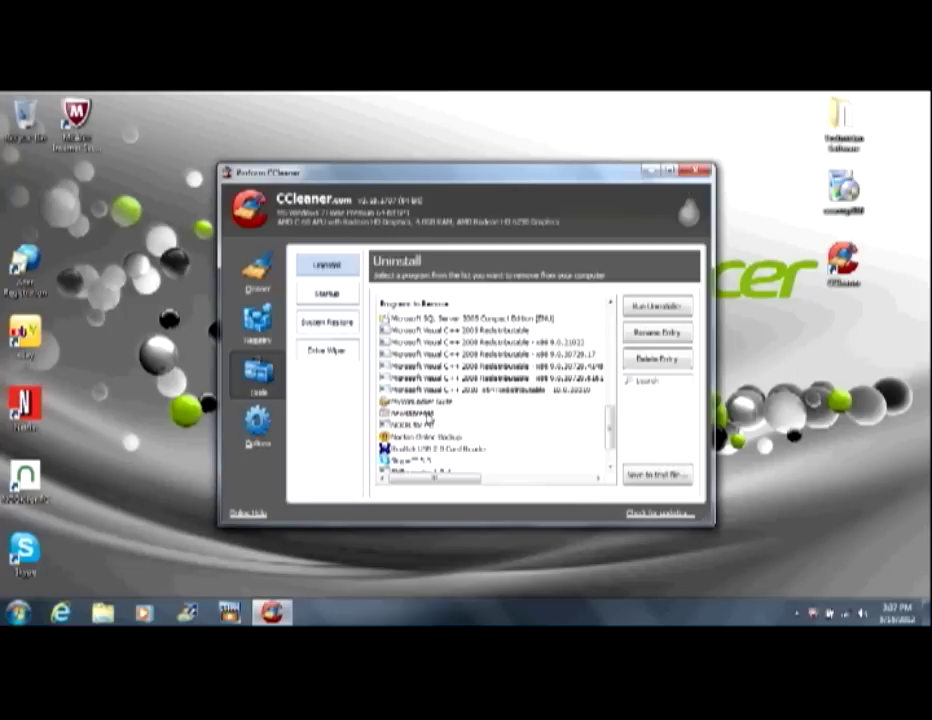
{"action": "left_click", "coordinate": [460, 413]}
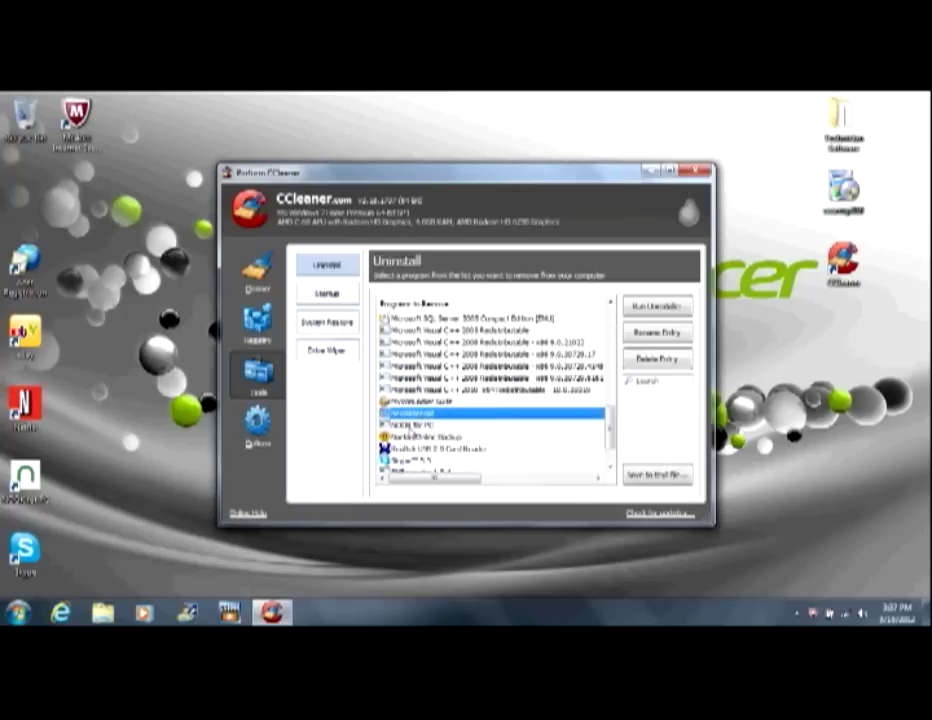
{"action": "left_click", "coordinate": [420, 436]}
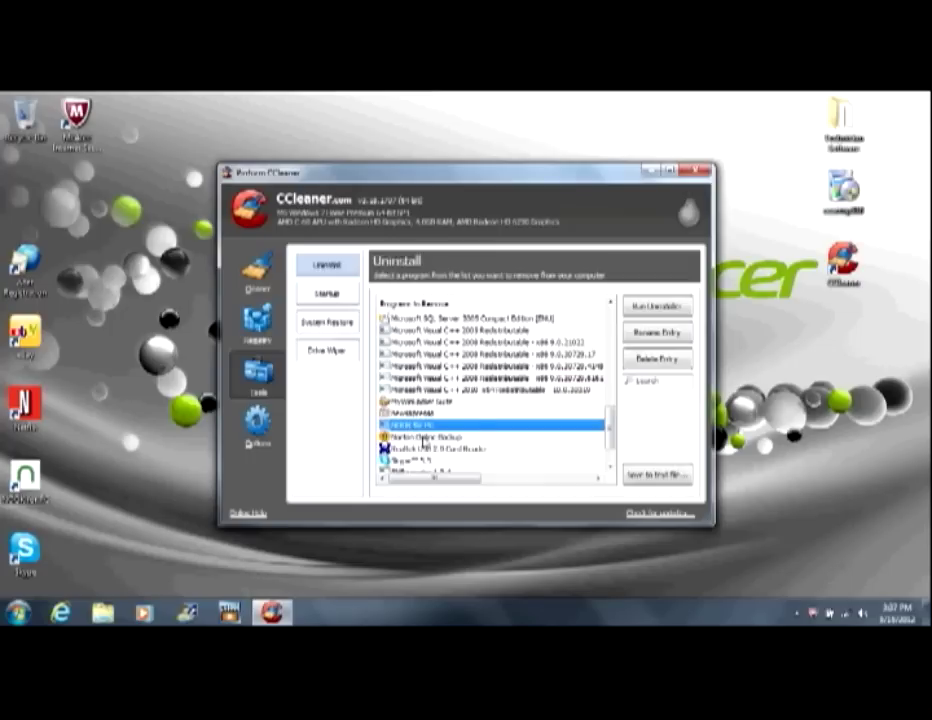
{"action": "left_click", "coordinate": [426, 438]}
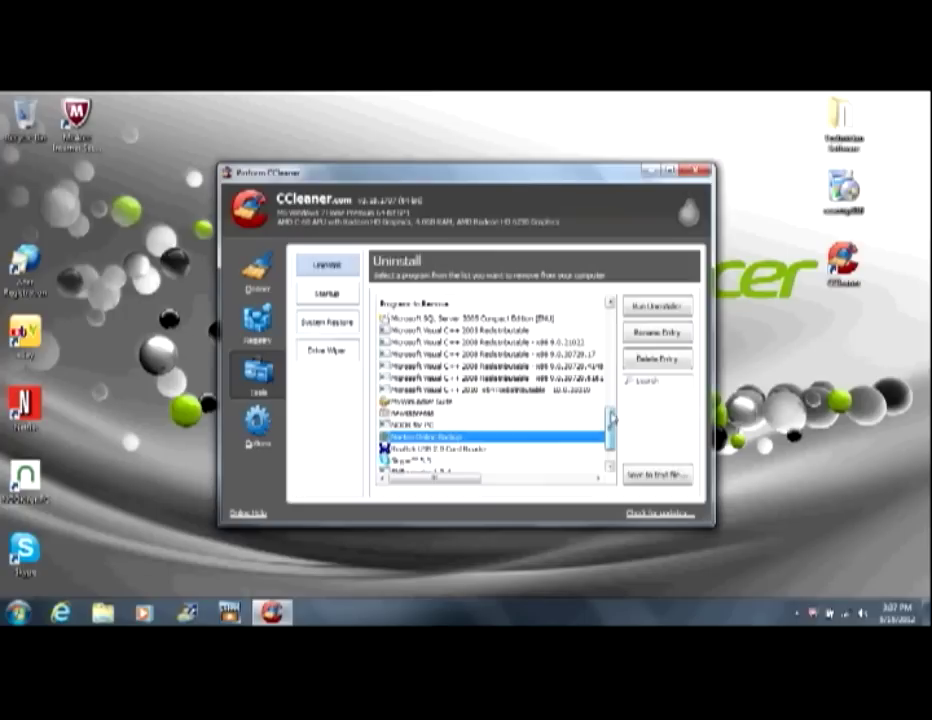
{"action": "scroll", "coordinate": [612, 418], "scroll_direction": "down", "scroll_amount": 1}
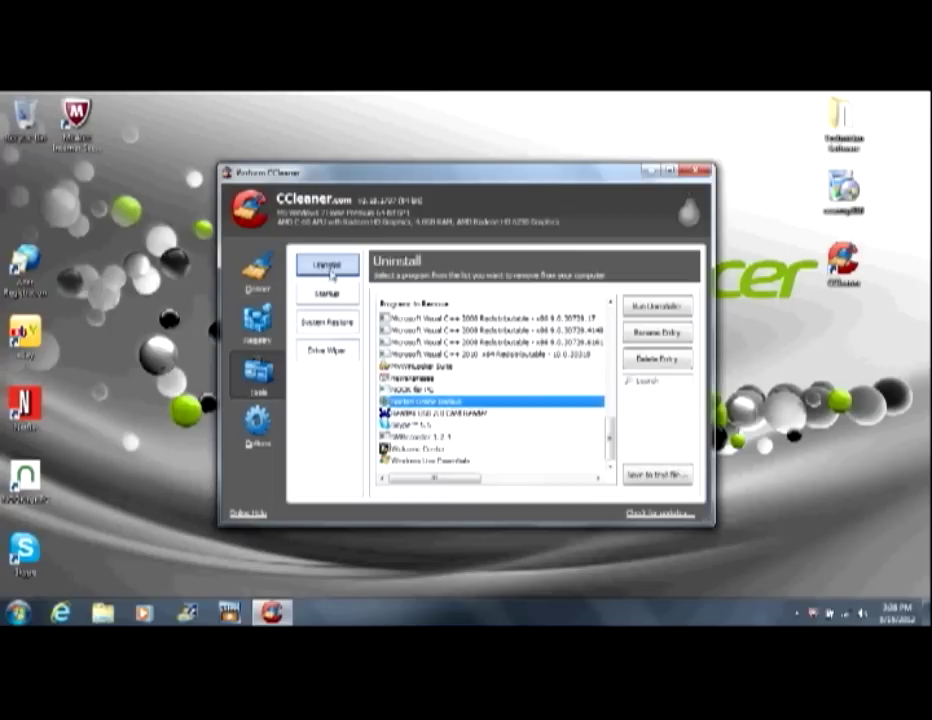
{"action": "mouse_move", "coordinate": [613, 430]}
{"action": "left_mouse_down"}
{"action": "mouse_move", "coordinate": [610, 322]}
{"action": "mouse_move", "coordinate": [610, 442]}
{"action": "left_mouse_up"}
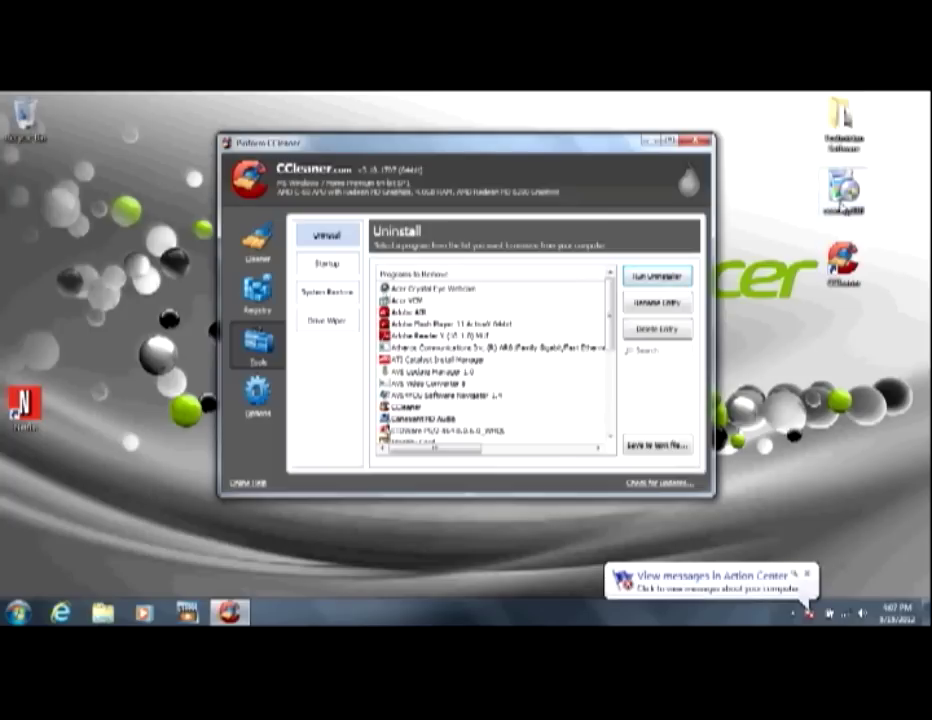
Step: Delete the CCleaner installer file ccsetup318 from the desktop and confirm moving it to the Recycle Bin
{"action": "left_click", "coordinate": [841, 200]}
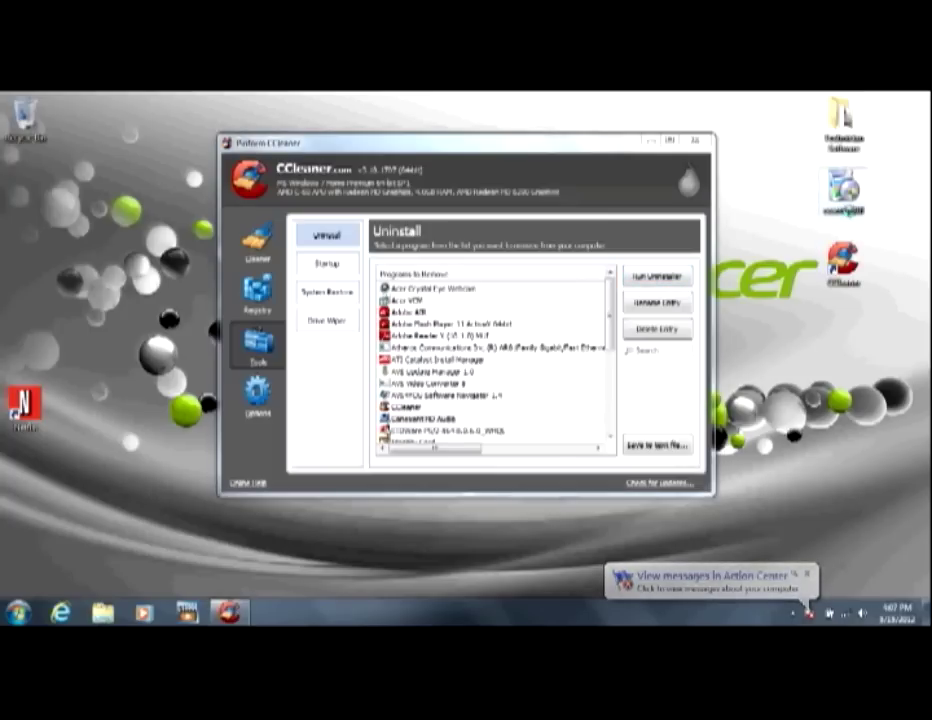
{"action": "right_click", "coordinate": [841, 198]}
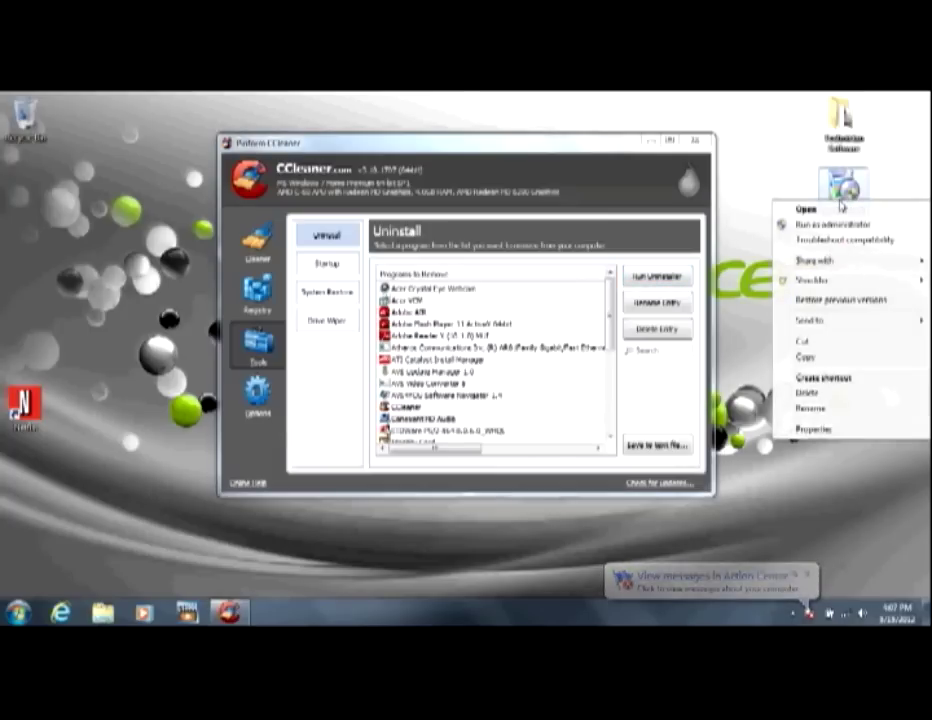
{"action": "left_click", "coordinate": [807, 392]}
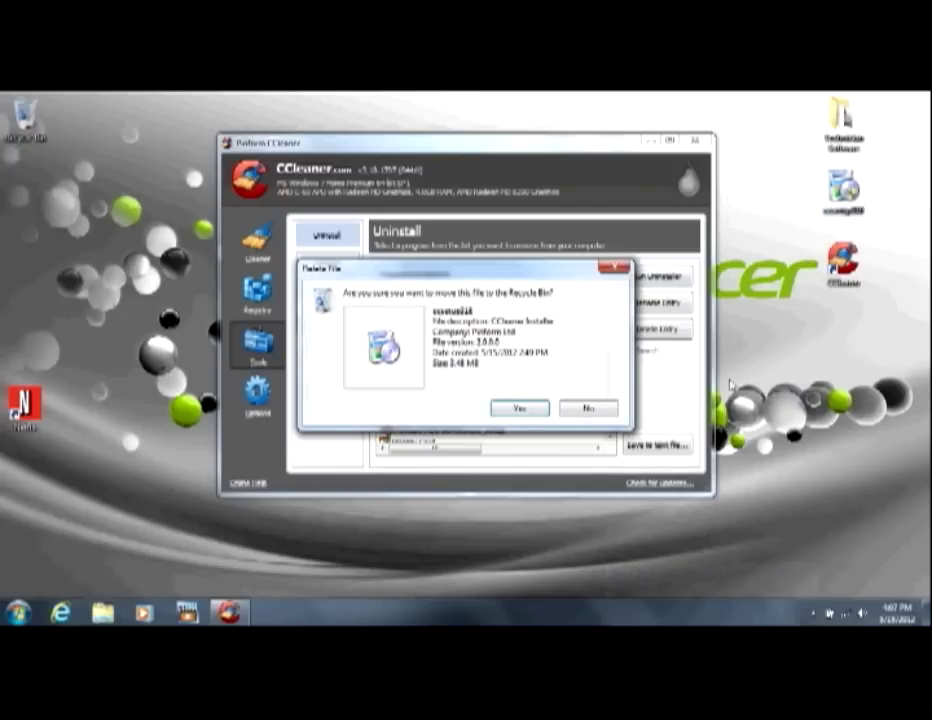
{"action": "left_click", "coordinate": [527, 409]}
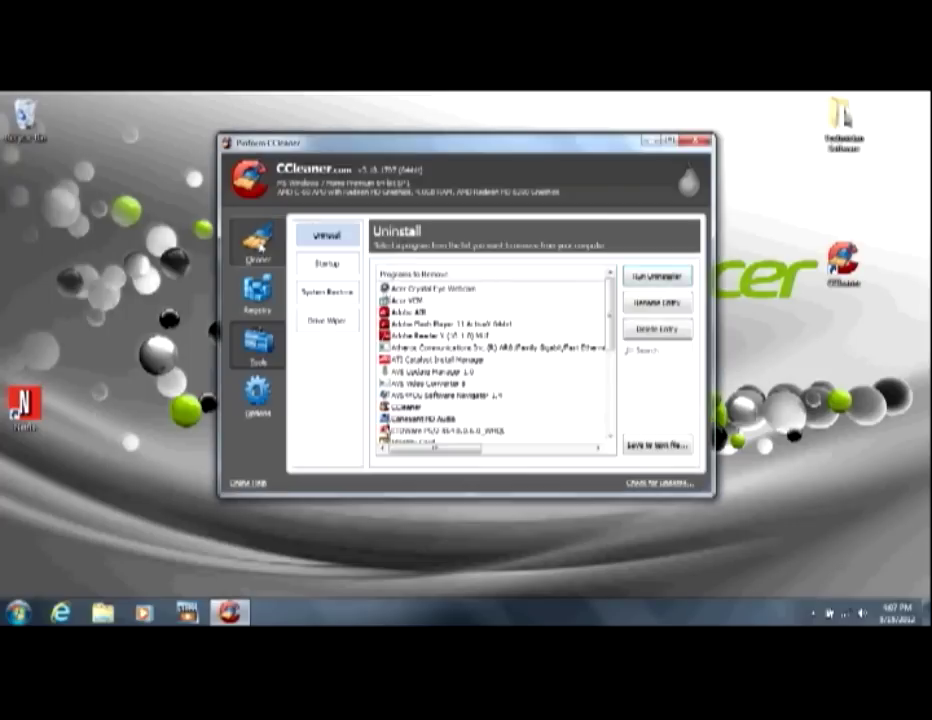
Step: Check the cleaner's application and Windows options, analyze the system, and run the cleaner to permanently delete the found files
{"action": "left_click", "coordinate": [257, 245]}
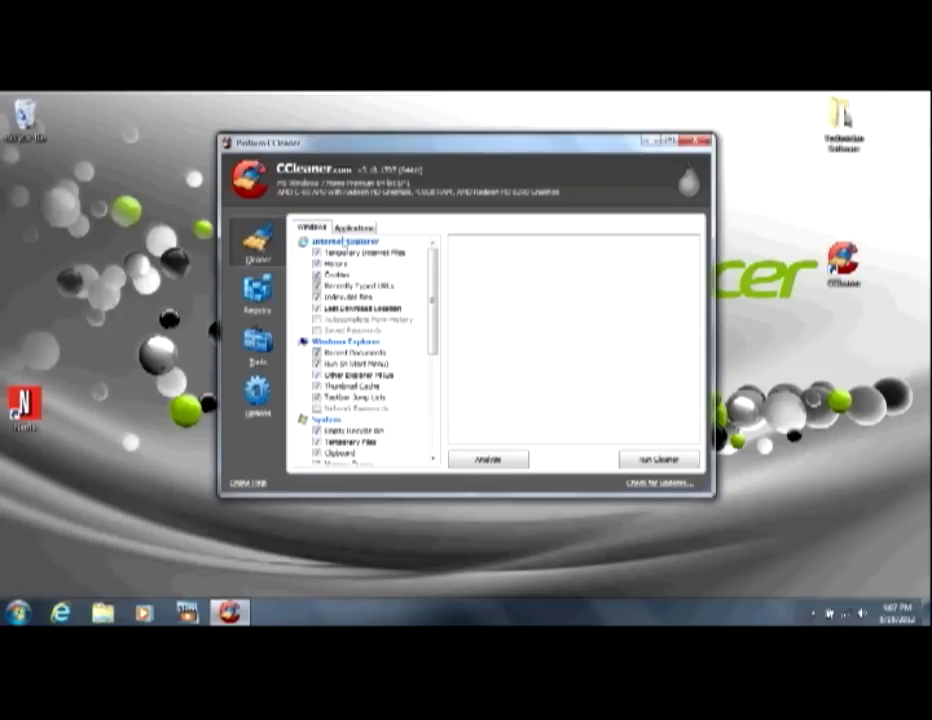
{"action": "left_click", "coordinate": [358, 229]}
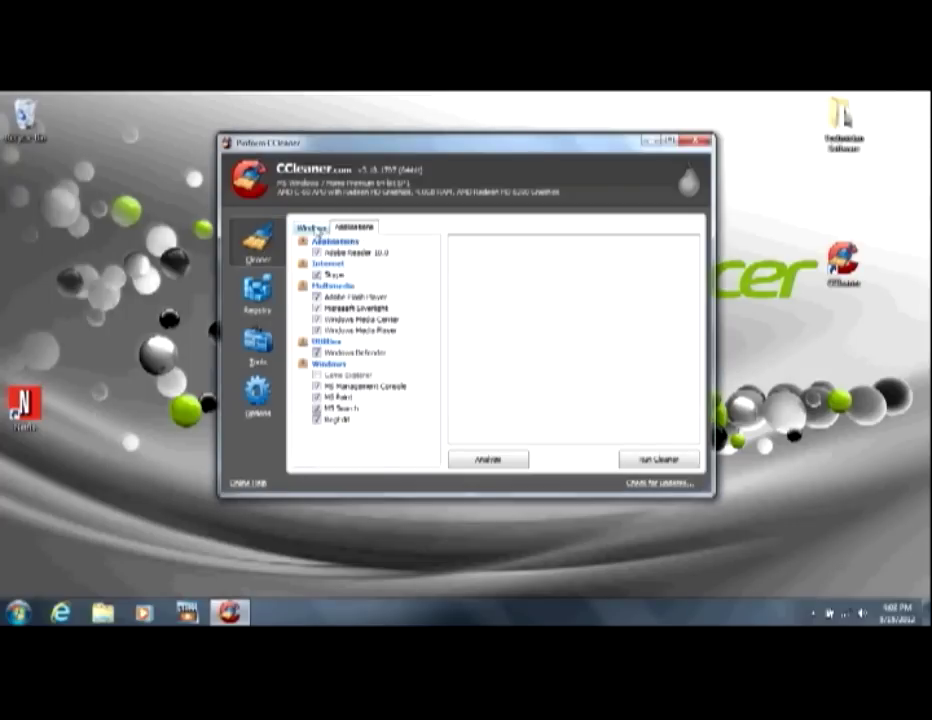
{"action": "left_click", "coordinate": [313, 229]}
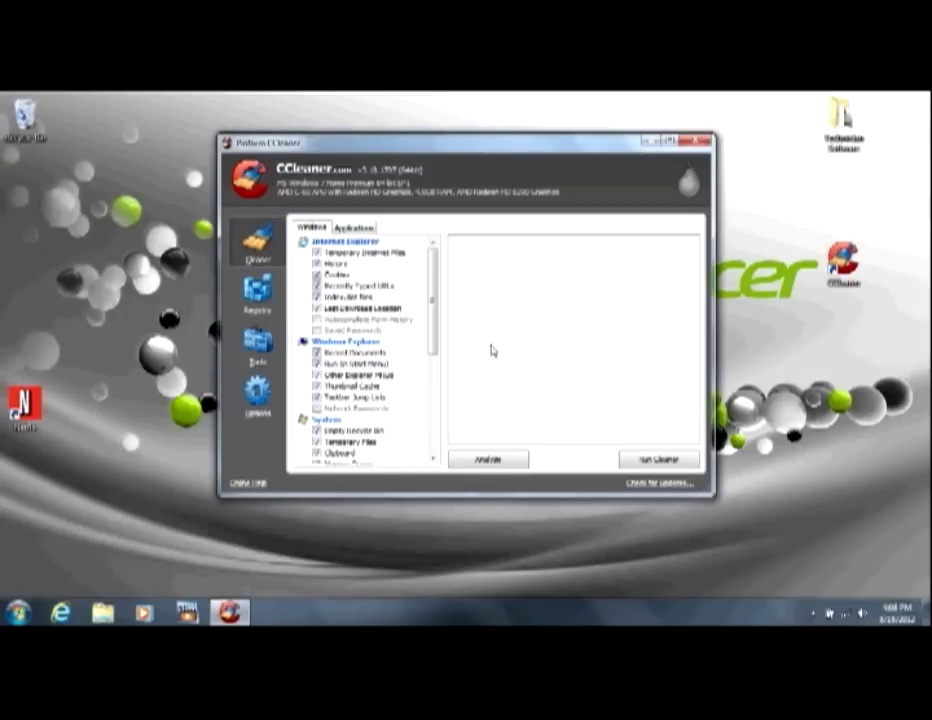
{"action": "left_click", "coordinate": [486, 461]}
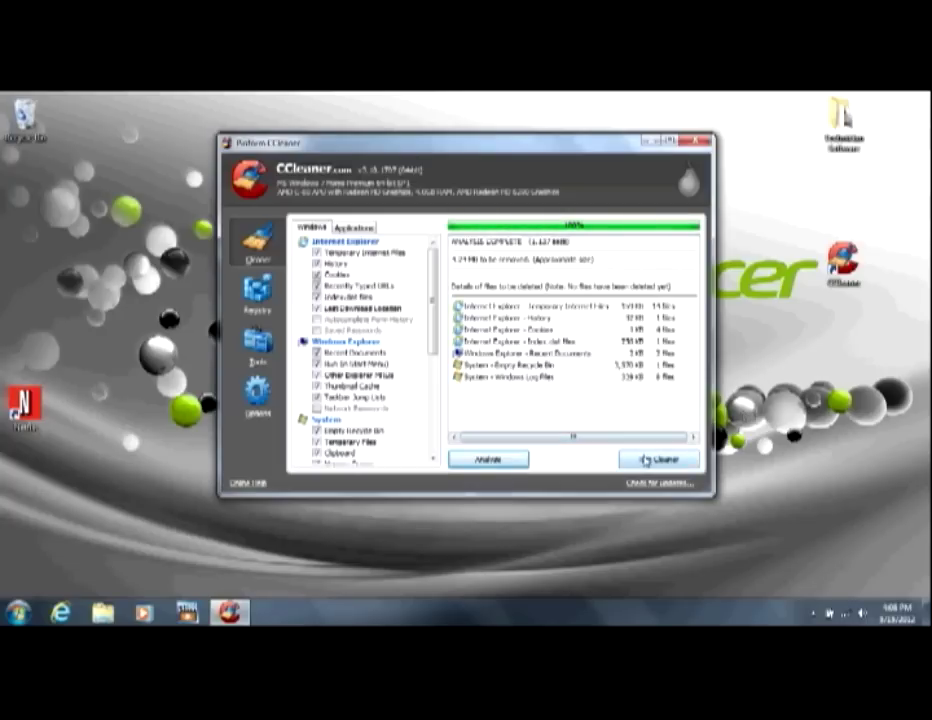
{"action": "left_click", "coordinate": [646, 459]}
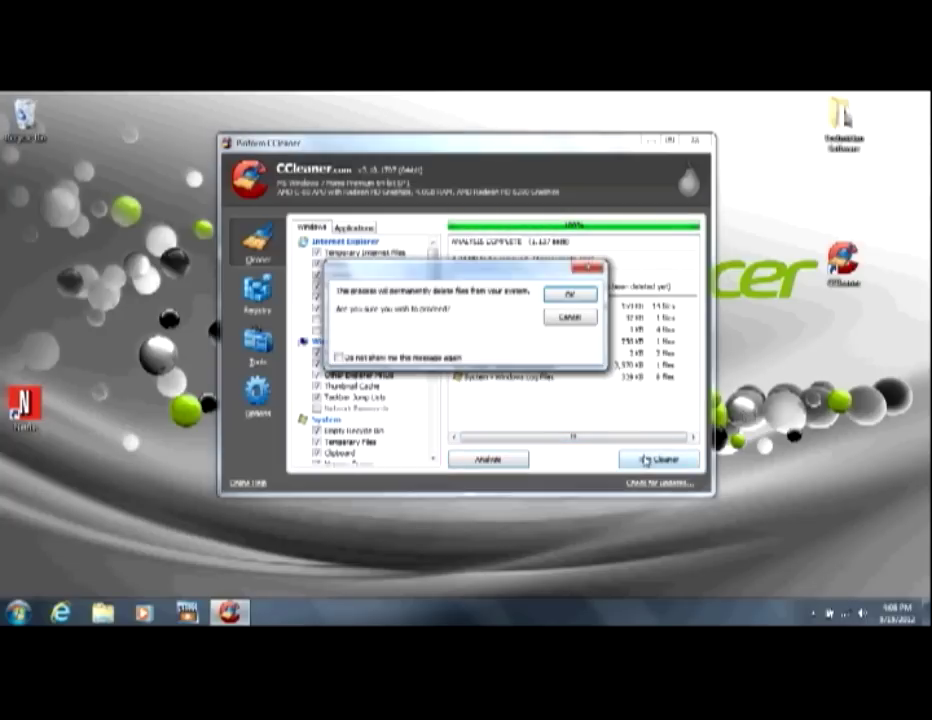
{"action": "left_click", "coordinate": [566, 299]}
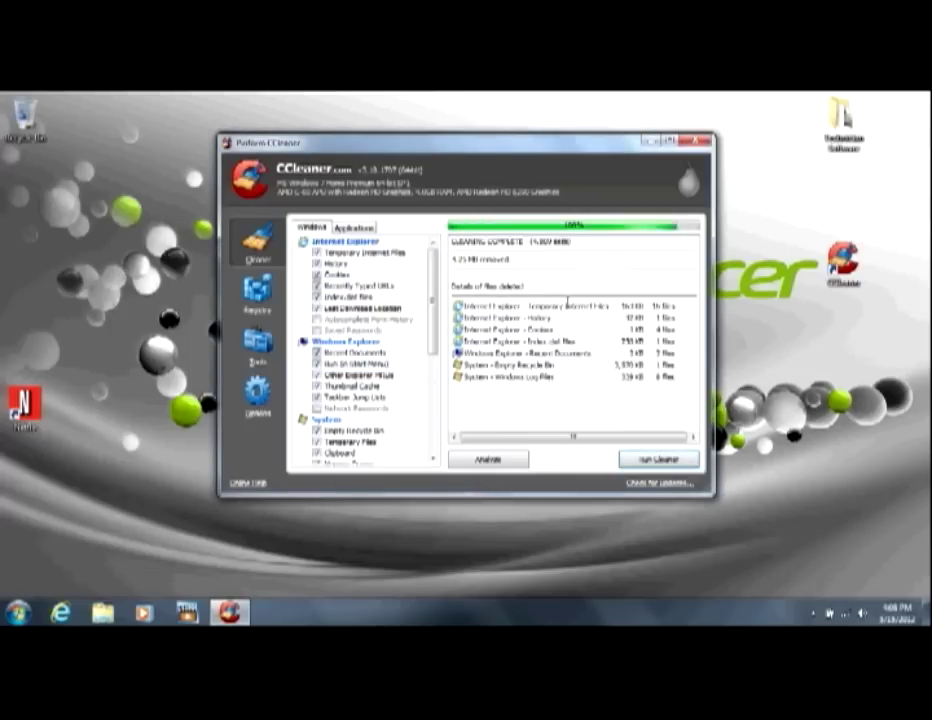
Step: Analyze the system again with the cleaner and check its application and Windows options
{"action": "left_click", "coordinate": [478, 459]}
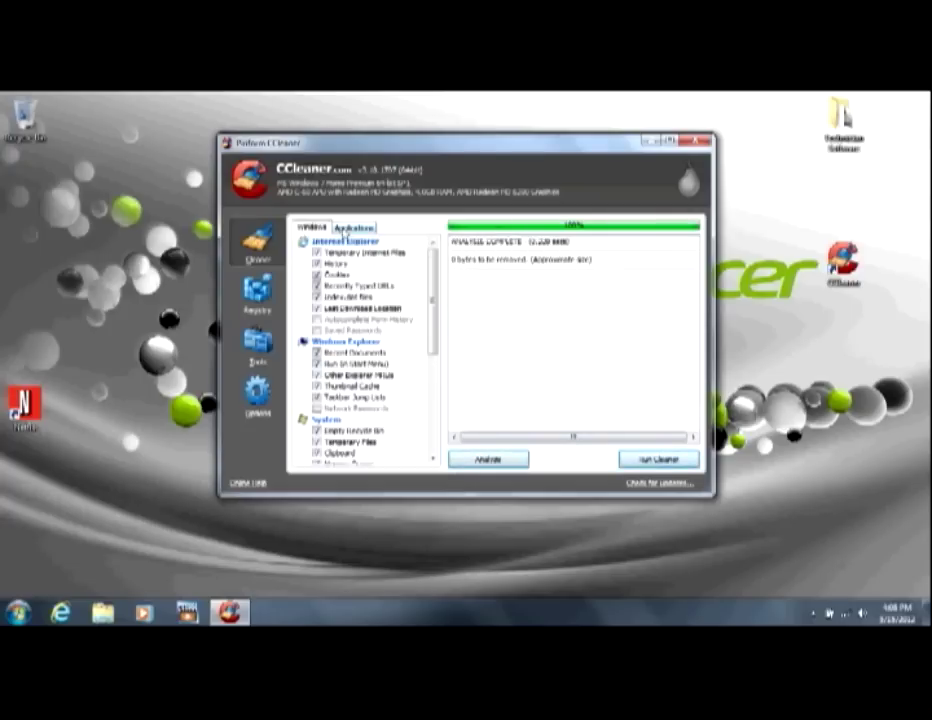
{"action": "left_click", "coordinate": [352, 228]}
{"action": "left_click", "coordinate": [312, 228]}
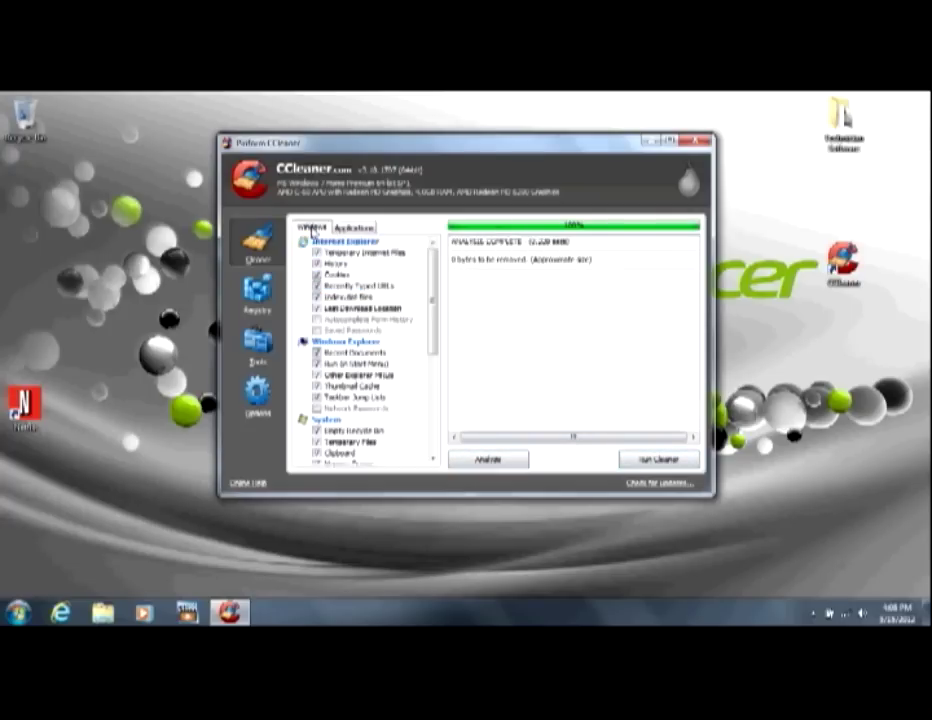
Step: Uninstall Microsoft Office 2010 through CCleaner's uninstall tool and confirm the removal
{"action": "left_click", "coordinate": [257, 345]}
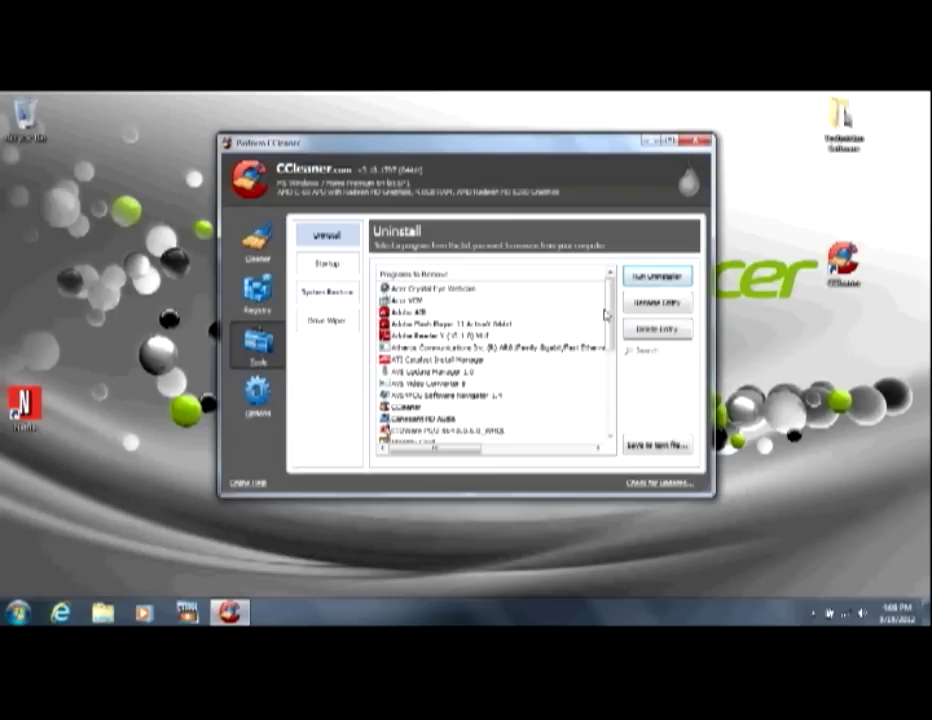
{"action": "scroll", "coordinate": [611, 325], "scroll_direction": "down", "scroll_amount": 1}
{"action": "scroll", "coordinate": [613, 325], "scroll_direction": "down", "scroll_amount": 4}
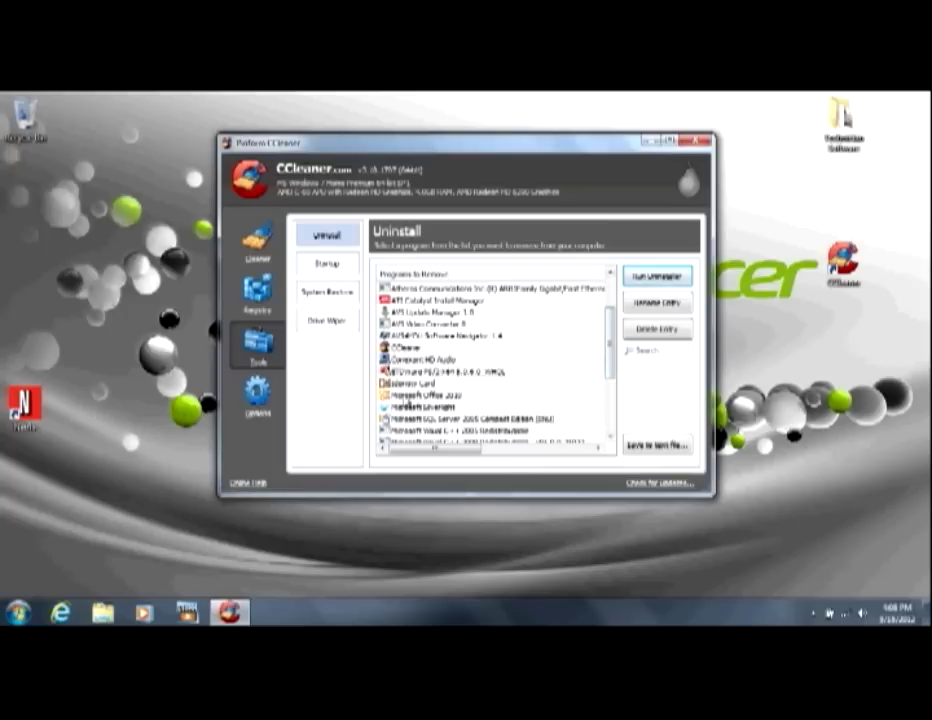
{"action": "left_click", "coordinate": [408, 396]}
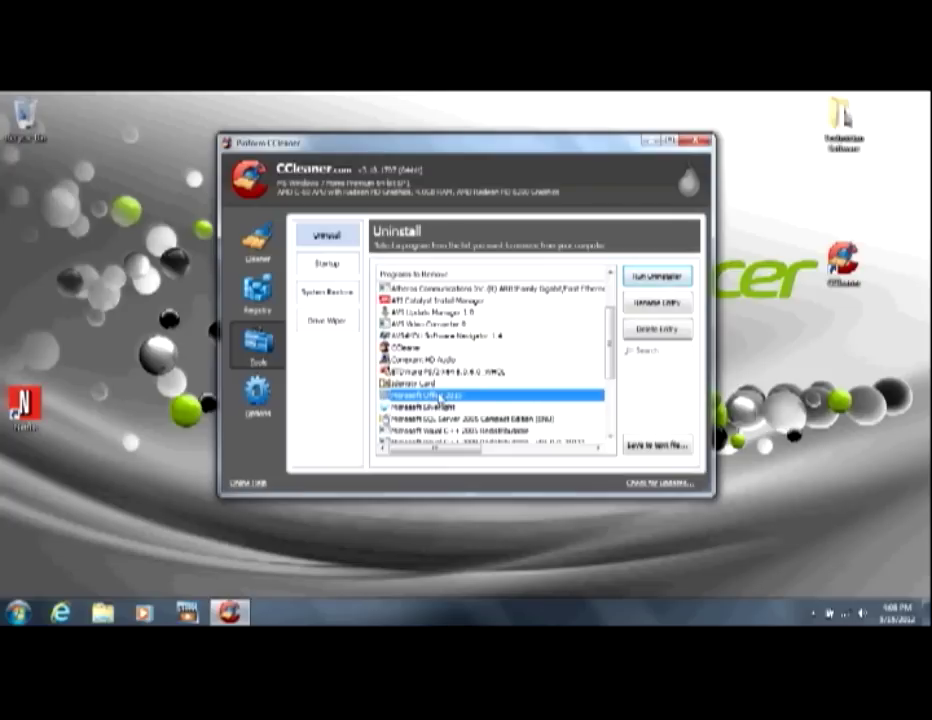
{"action": "left_click", "coordinate": [638, 279]}
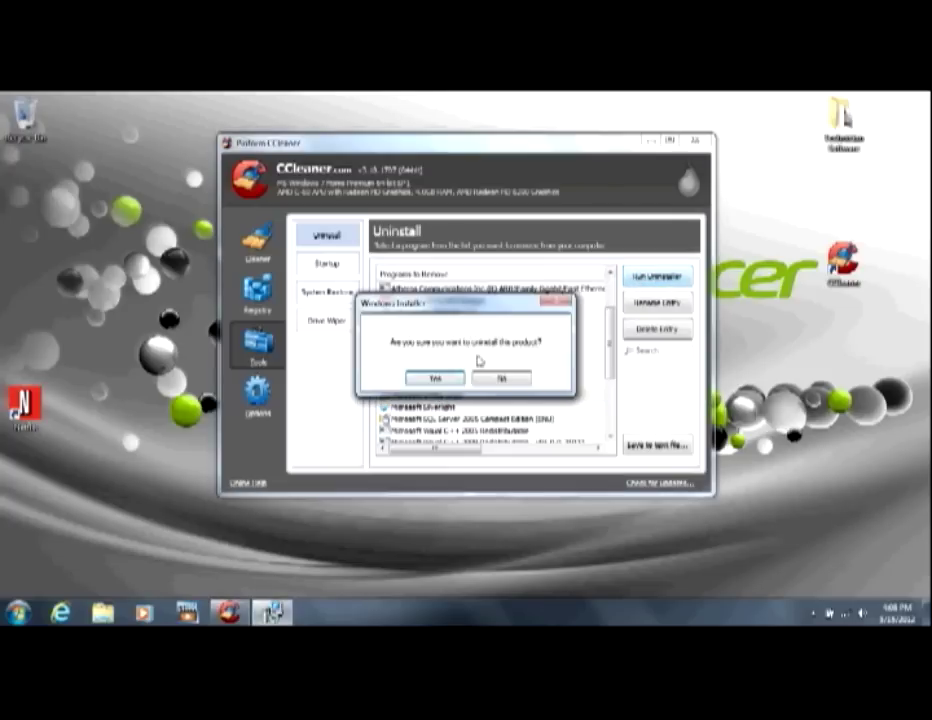
{"action": "left_click", "coordinate": [440, 378]}
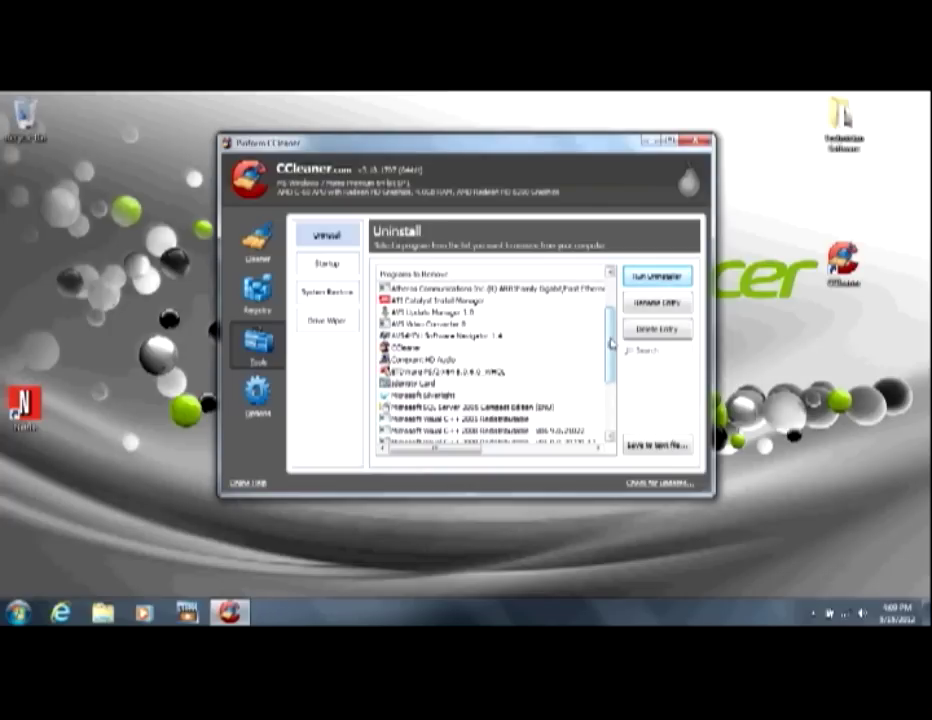
Step: Review the whole list of remaining installed programs for anything else unwanted, and close CCleaner
{"action": "left_click_drag", "start_coordinate": [611, 343], "coordinate": [611, 302]}
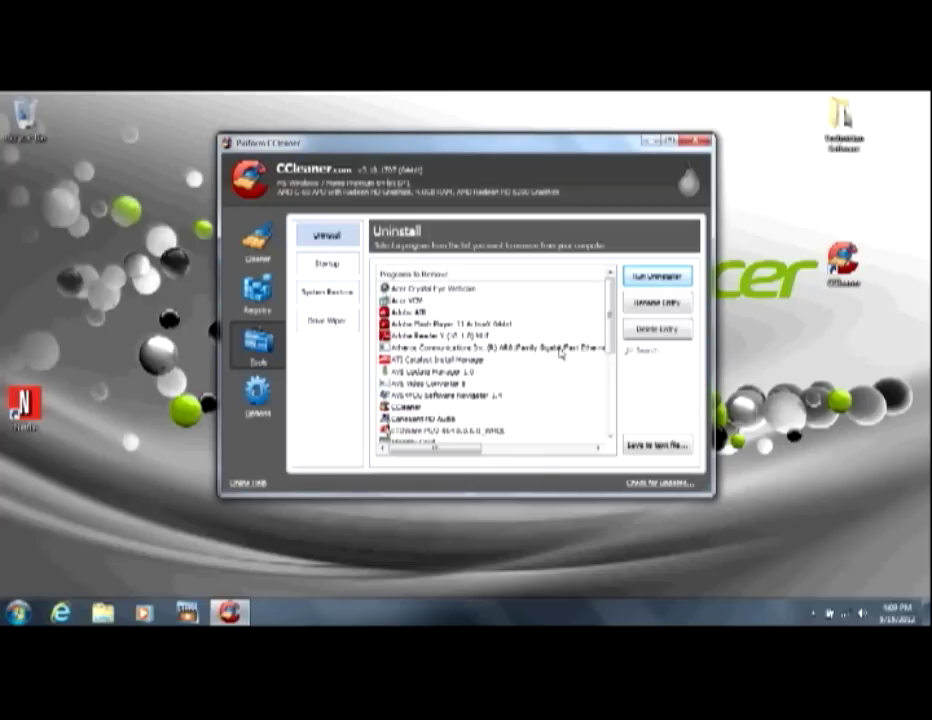
{"action": "scroll", "coordinate": [612, 330], "scroll_direction": "down", "scroll_amount": 1}
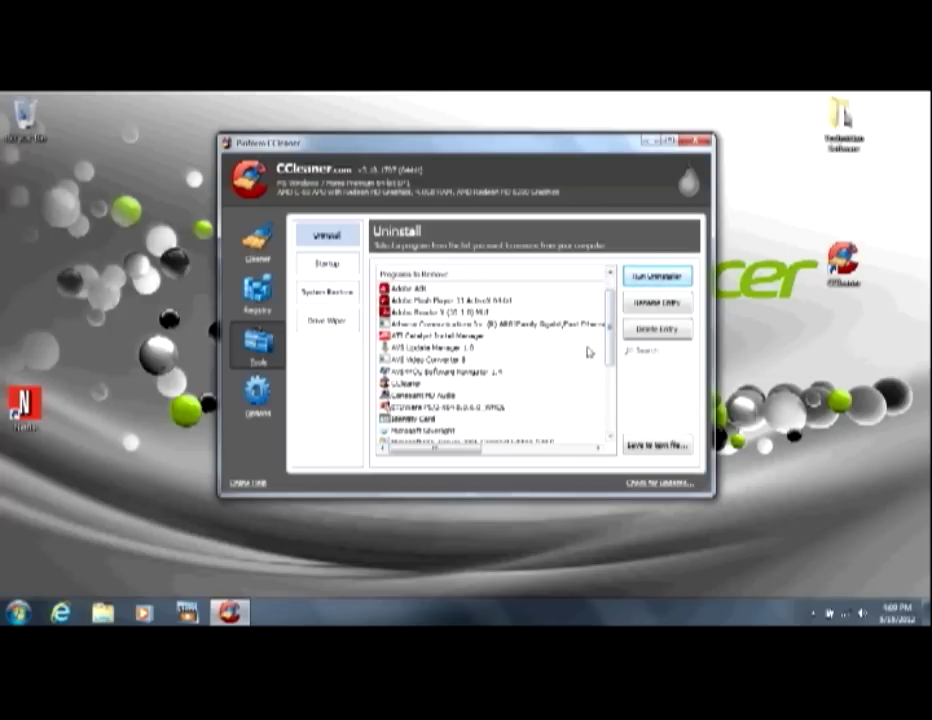
{"action": "scroll", "coordinate": [608, 365], "scroll_direction": "down", "scroll_amount": 2}
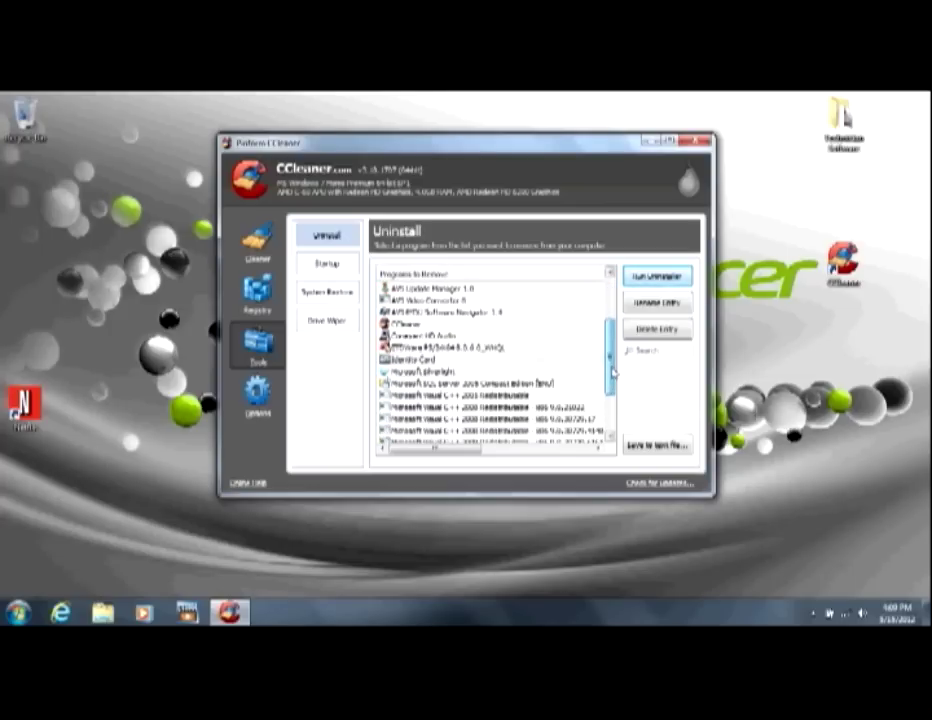
{"action": "scroll", "coordinate": [612, 372], "scroll_direction": "down", "scroll_amount": 3}
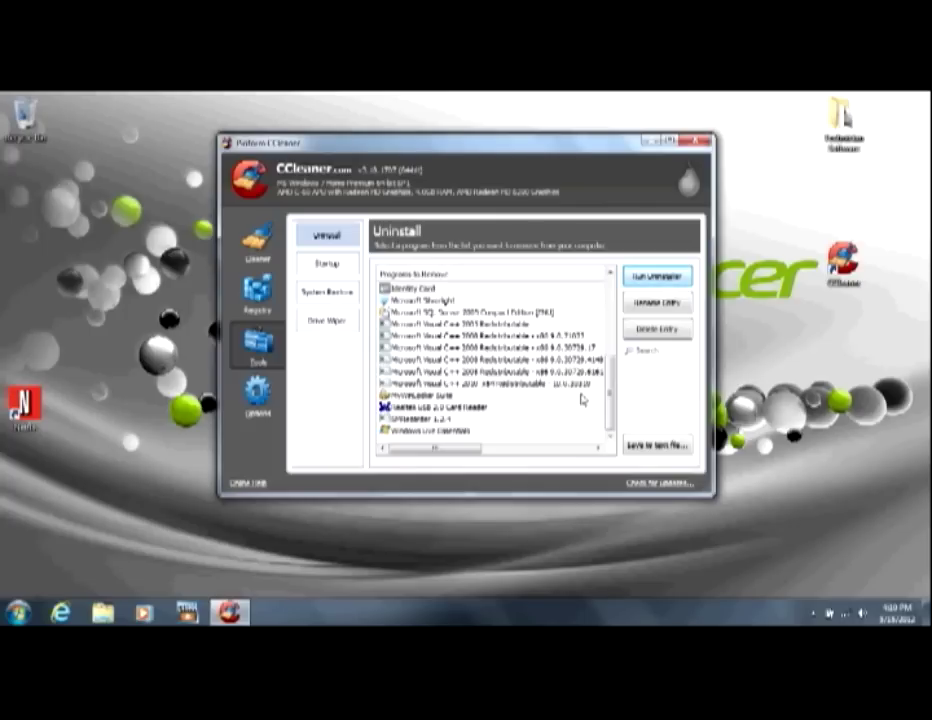
{"action": "left_click", "coordinate": [252, 250]}
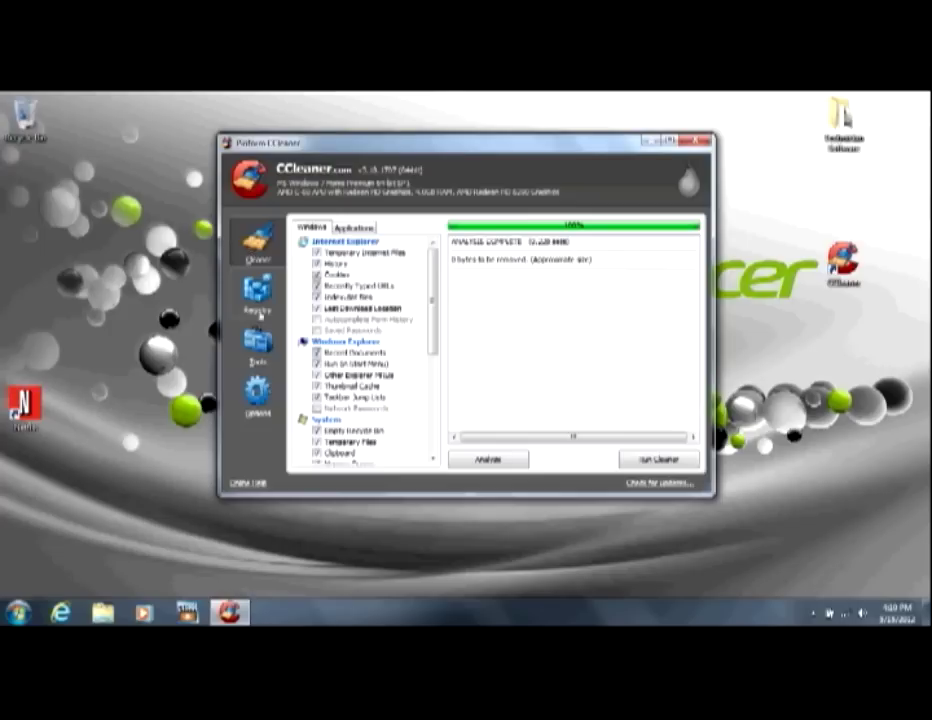
{"action": "left_click", "coordinate": [260, 346]}
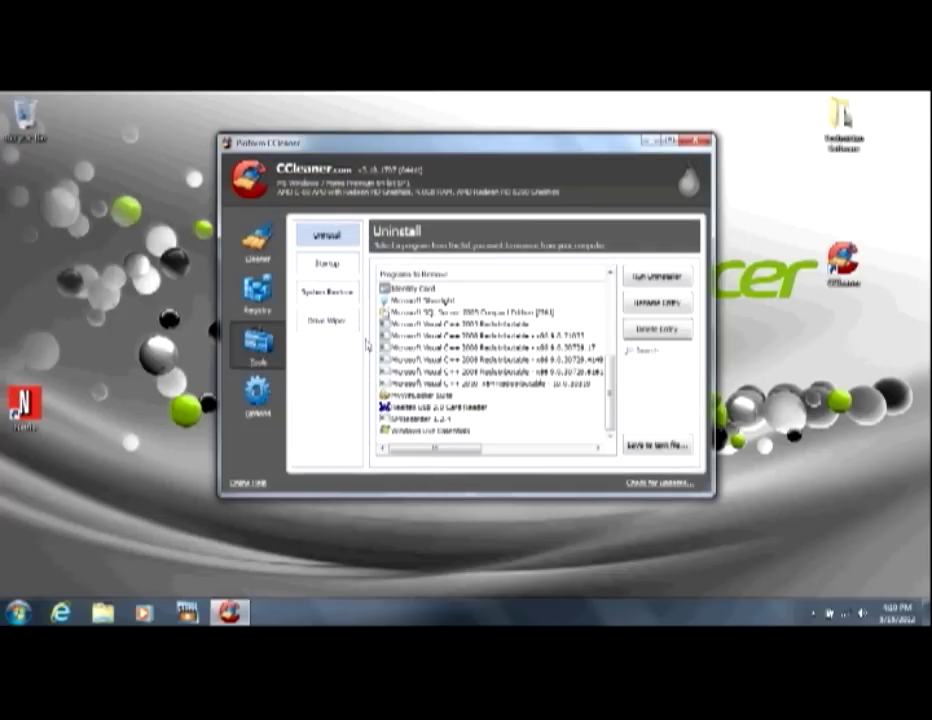
{"action": "scroll", "coordinate": [610, 372], "scroll_direction": "up", "scroll_amount": 1}
{"action": "left_click_drag", "start_coordinate": [610, 372], "coordinate": [612, 312]}
{"action": "scroll", "coordinate": [612, 312], "scroll_direction": "down", "scroll_amount": 1}
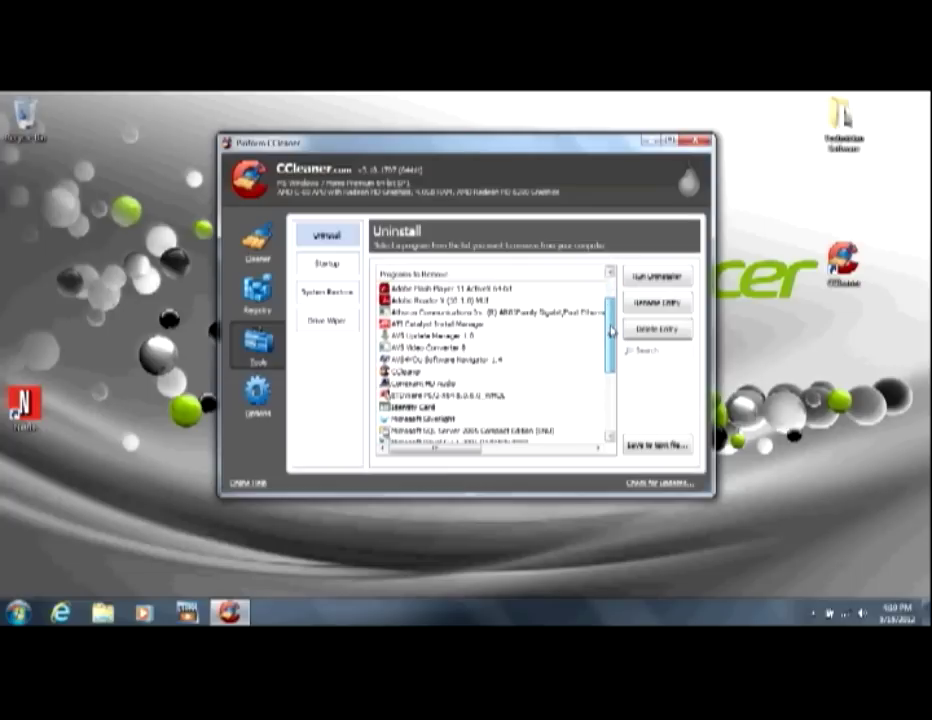
{"action": "left_click_drag", "start_coordinate": [612, 341], "coordinate": [610, 311]}
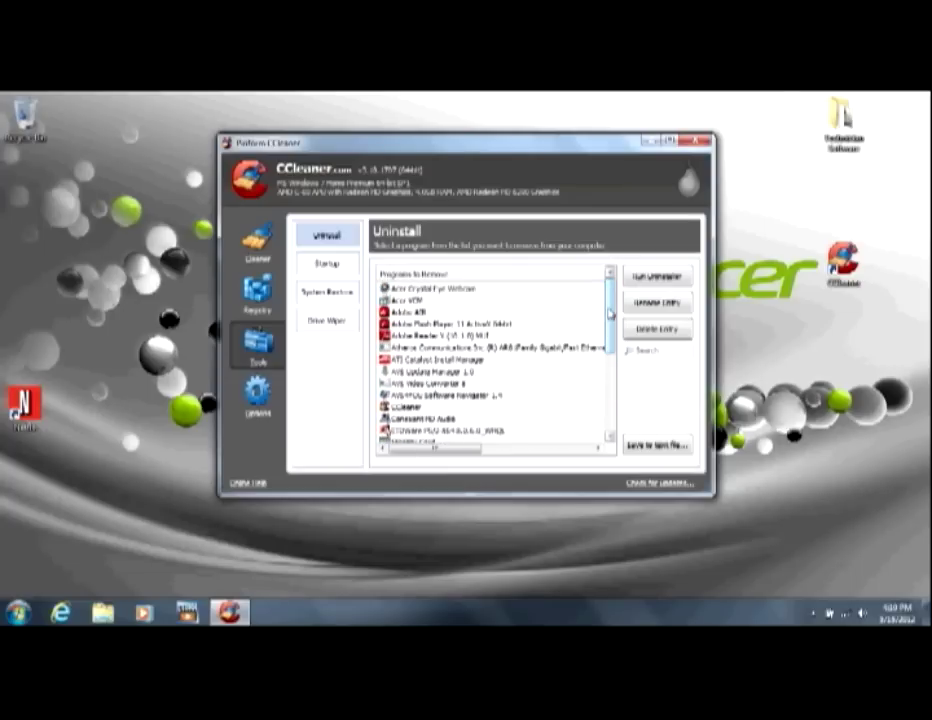
{"action": "left_click_drag", "start_coordinate": [610, 314], "coordinate": [614, 392]}
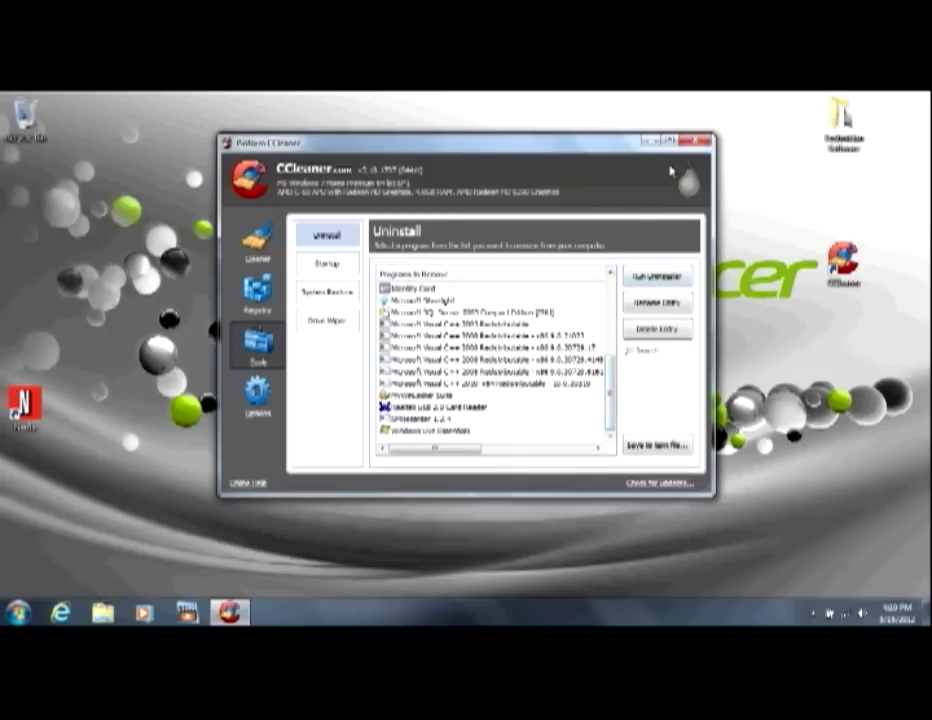
{"action": "left_click", "coordinate": [697, 143]}
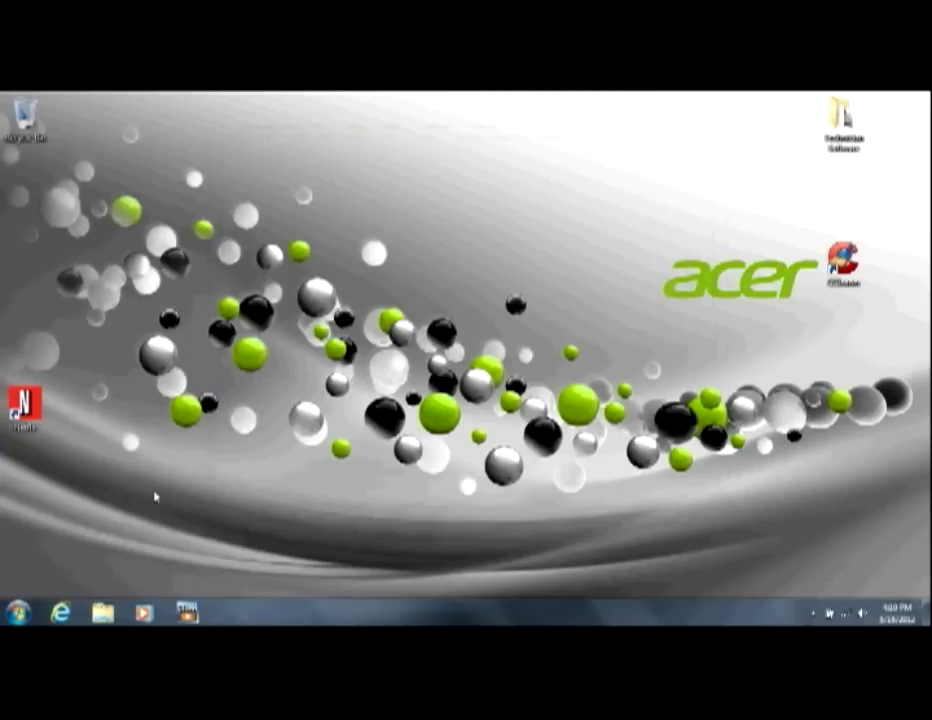
Step: Open the Program Files folder on the Acer (C:) drive and examine it for folders left by uninstalled programs
{"action": "left_click", "coordinate": [18, 612]}
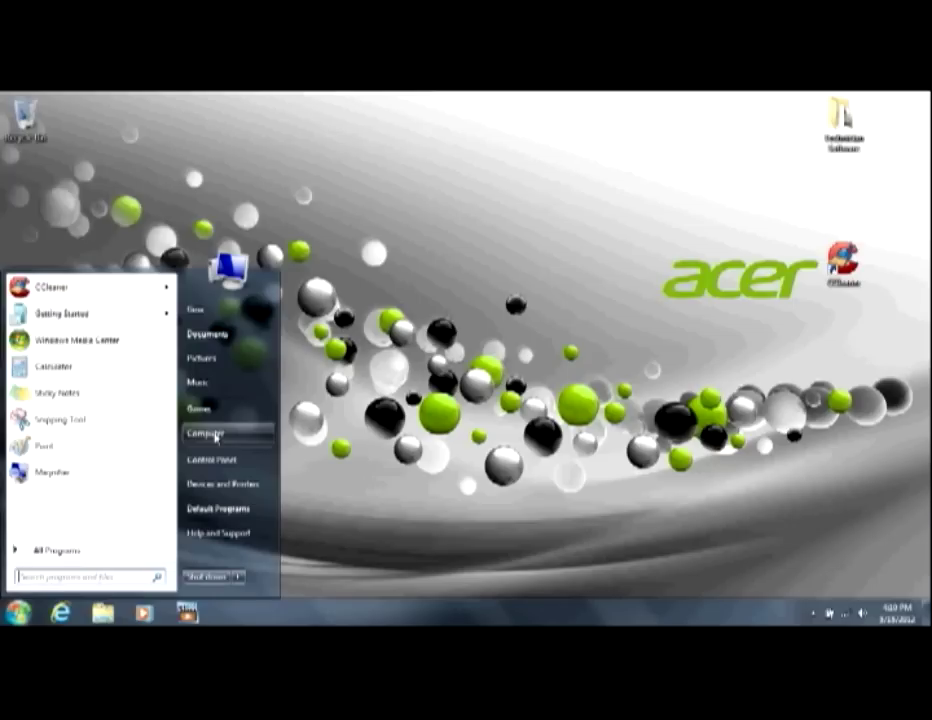
{"action": "left_click", "coordinate": [215, 435]}
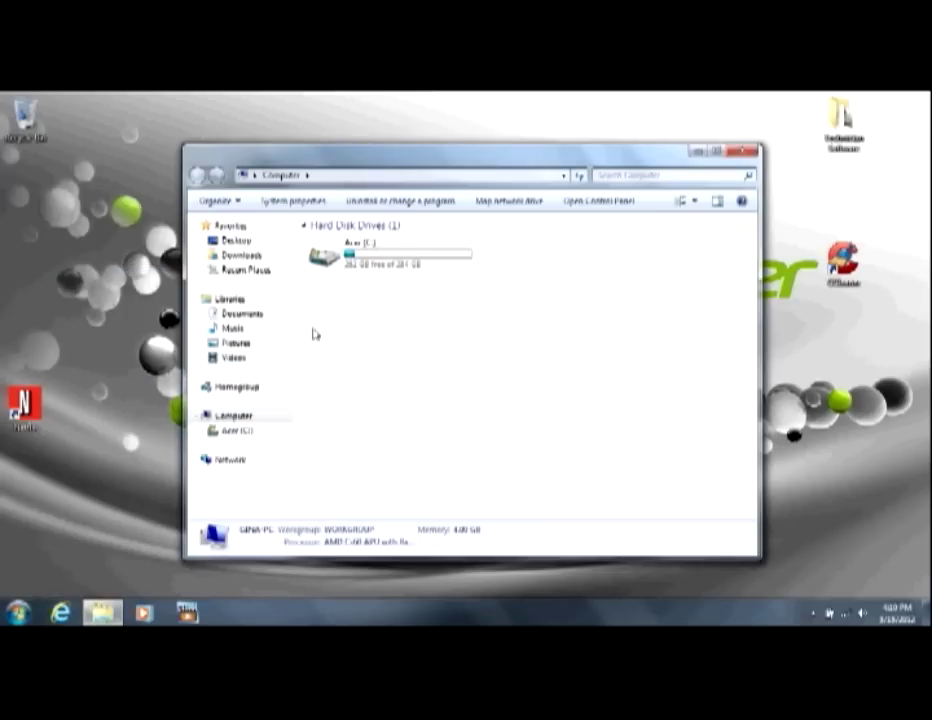
{"action": "left_click", "coordinate": [242, 434]}
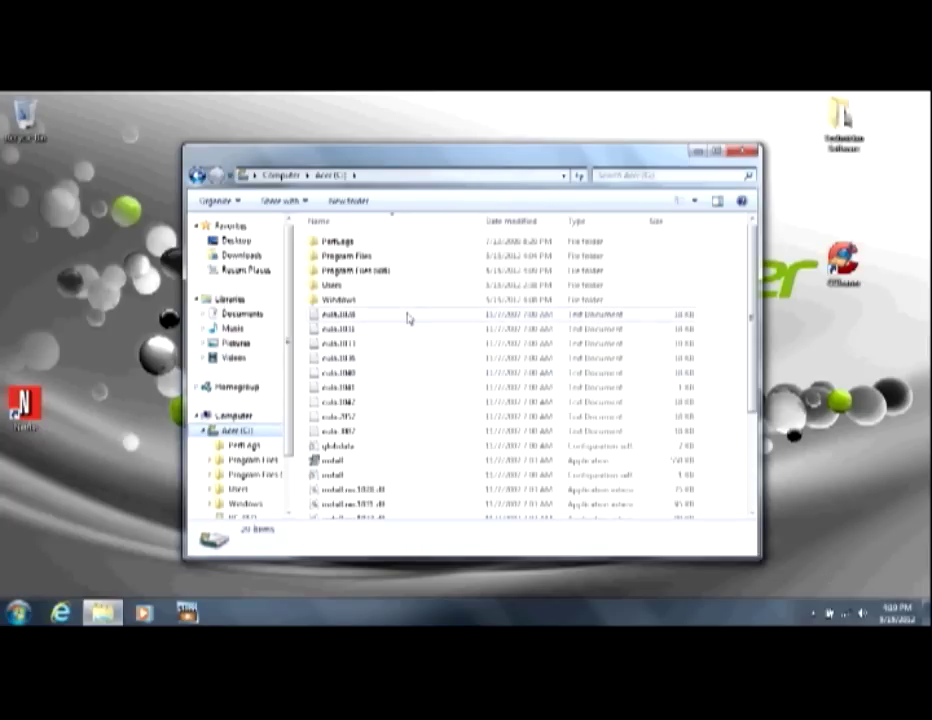
{"action": "double_click", "coordinate": [365, 258]}
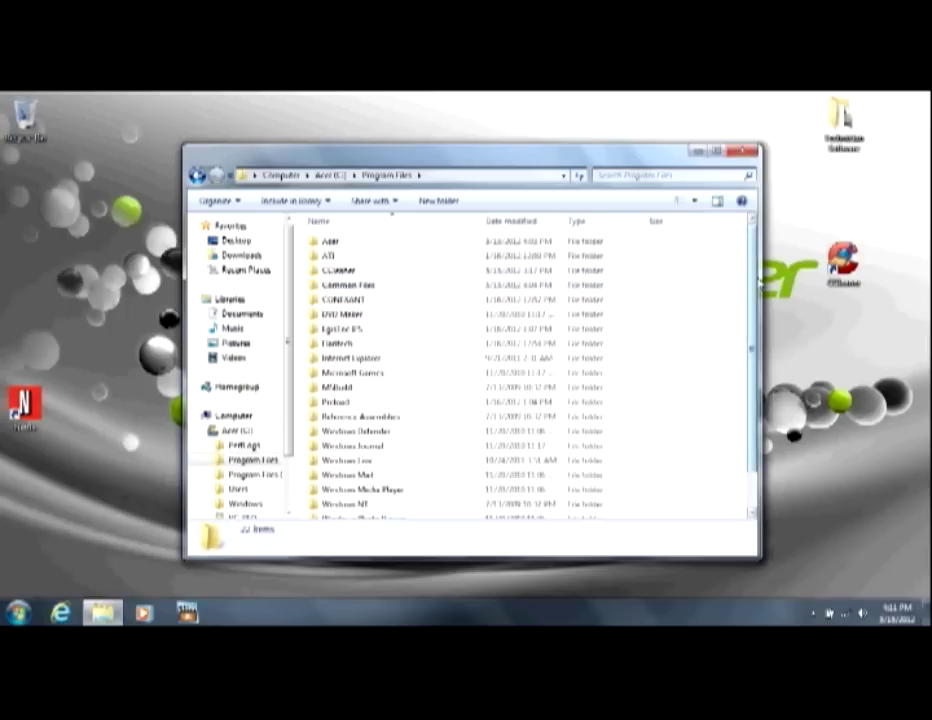
{"action": "scroll", "coordinate": [755, 305], "scroll_direction": "down", "scroll_amount": 1}
{"action": "scroll", "coordinate": [755, 318], "scroll_direction": "down", "scroll_amount": 1}
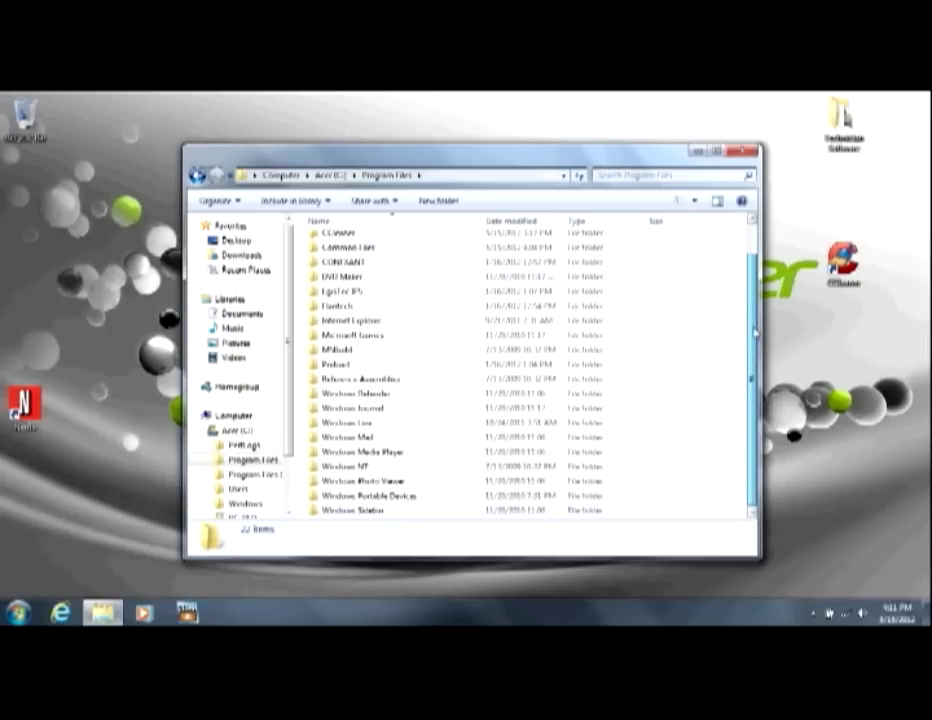
{"action": "scroll", "coordinate": [745, 256], "scroll_direction": "up", "scroll_amount": 2}
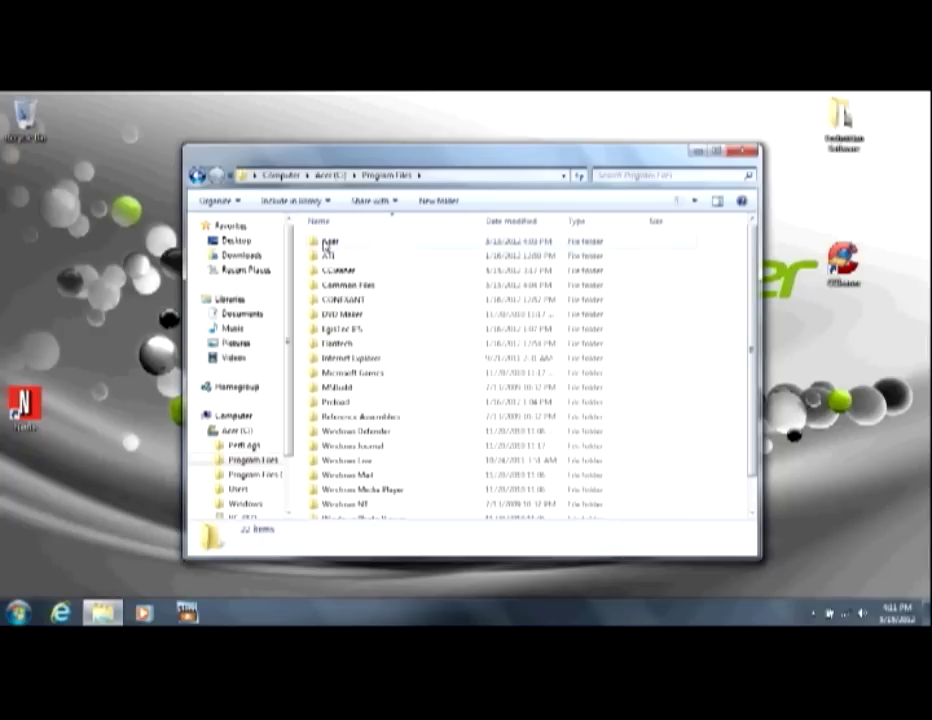
{"action": "left_click", "coordinate": [350, 372]}
{"action": "scroll", "coordinate": [746, 343], "scroll_direction": "down", "scroll_amount": 1}
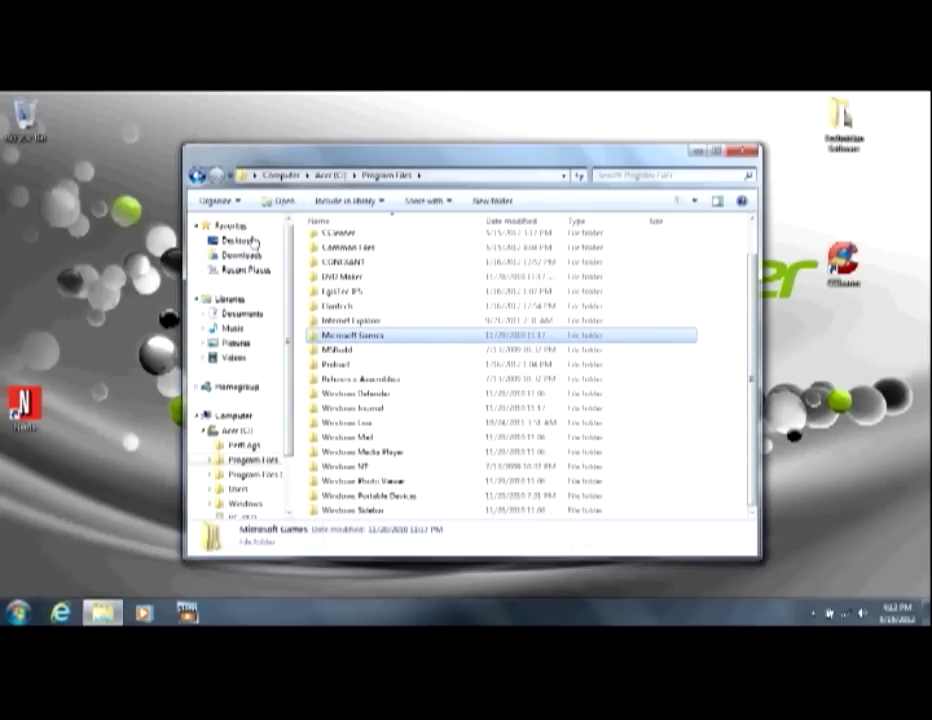
Step: Delete the empty Barnes & Noble folder from Program Files (x86) on the C: drive
{"action": "left_click", "coordinate": [197, 176]}
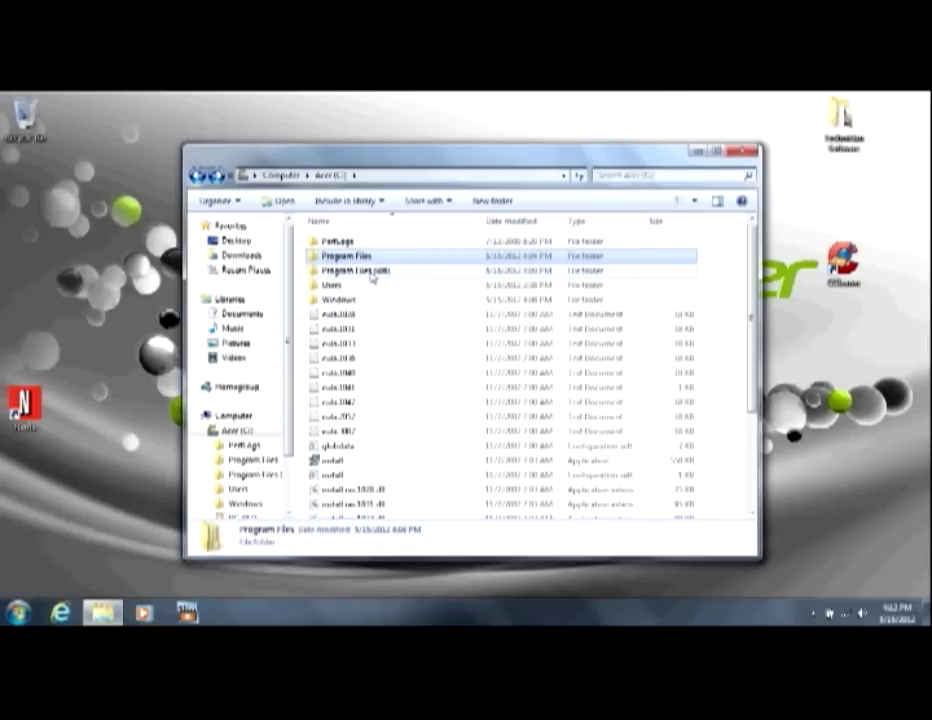
{"action": "mouse_move", "coordinate": [372, 277]}
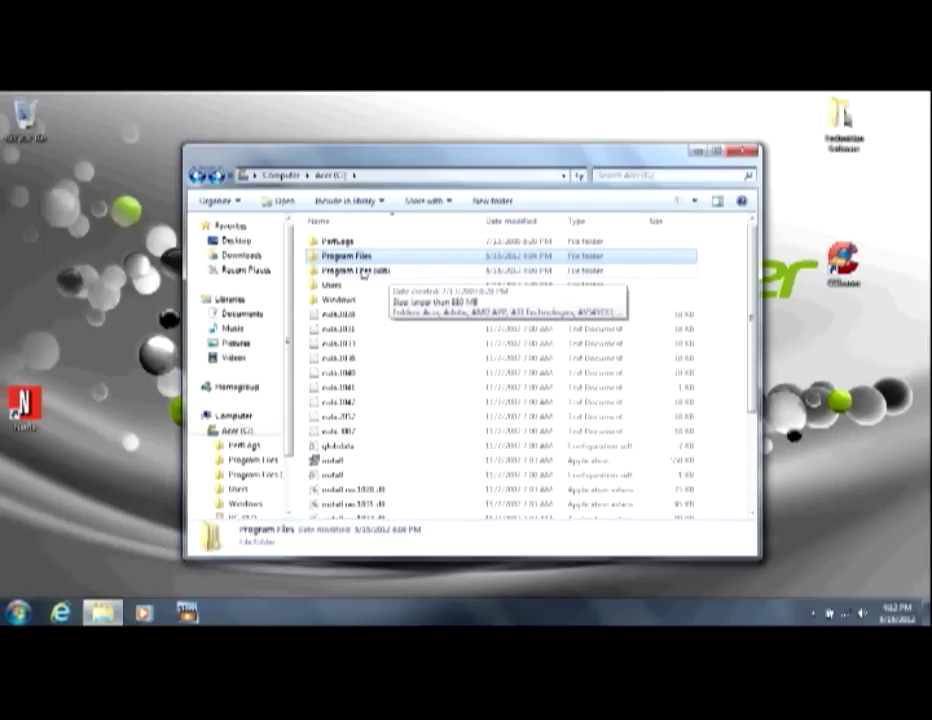
{"action": "double_click", "coordinate": [362, 274]}
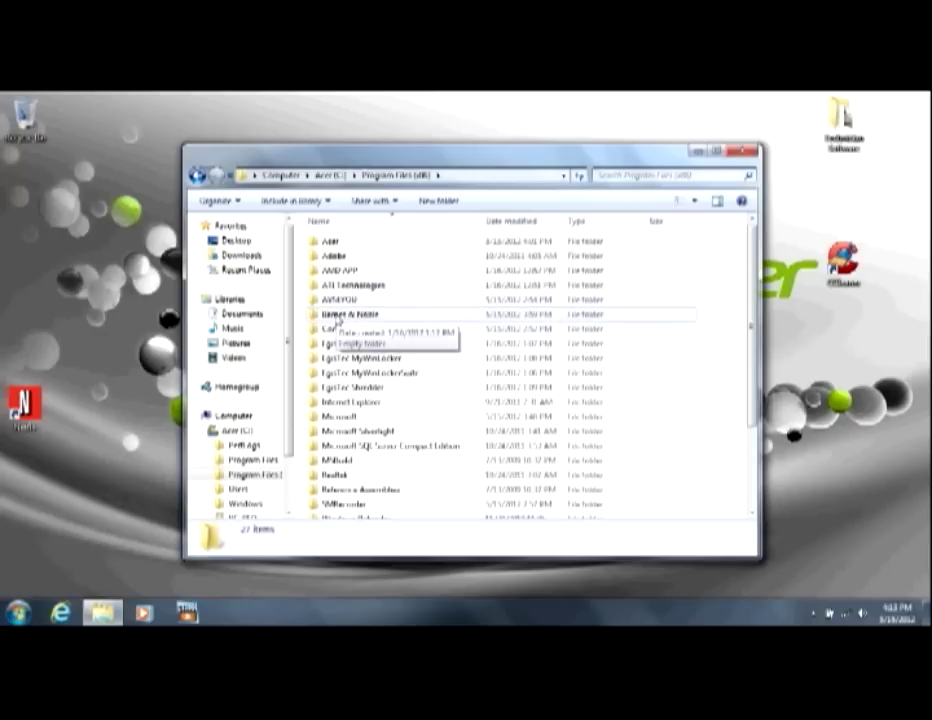
{"action": "left_click", "coordinate": [338, 320]}
{"action": "right_click", "coordinate": [338, 319]}
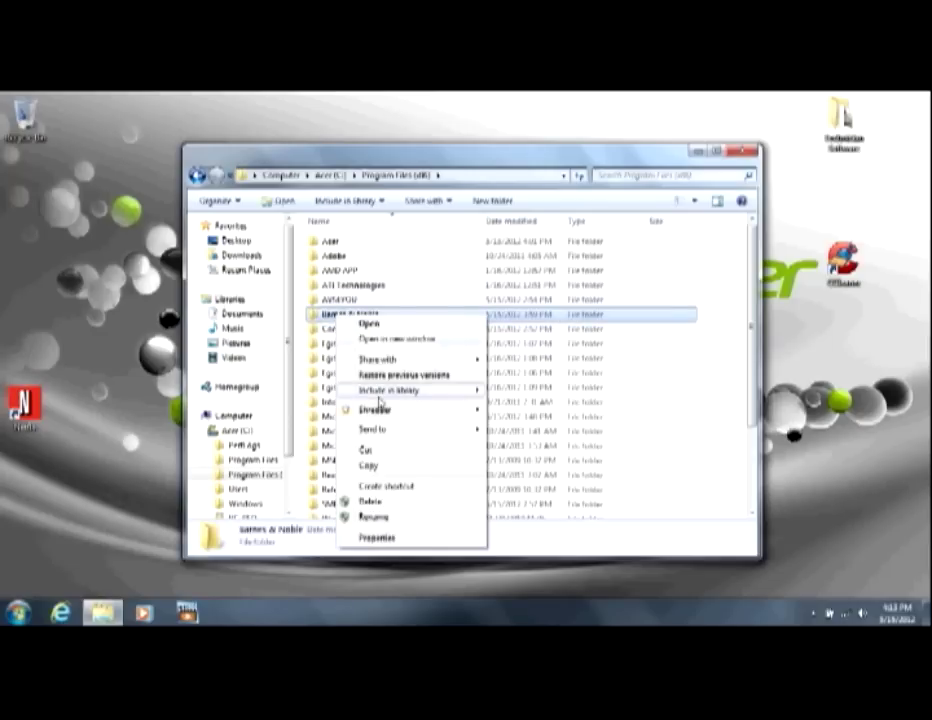
{"action": "left_click", "coordinate": [372, 502]}
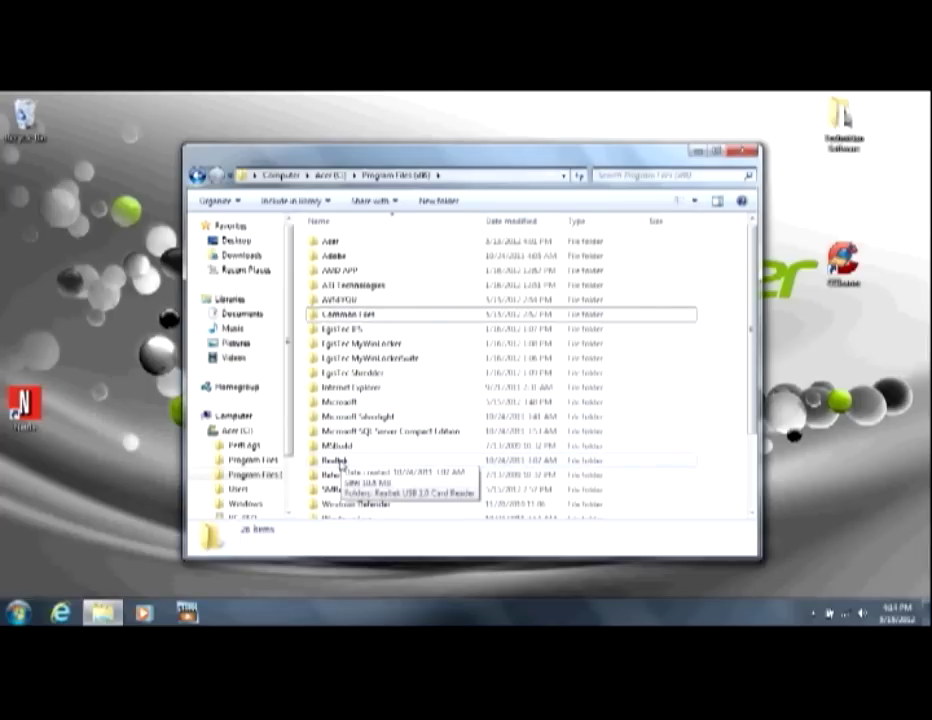
Step: Check the rest of Program Files (x86) and the Users folder for leftovers, and return to the Computer overview
{"action": "left_click_drag", "start_coordinate": [752, 392], "coordinate": [752, 437]}
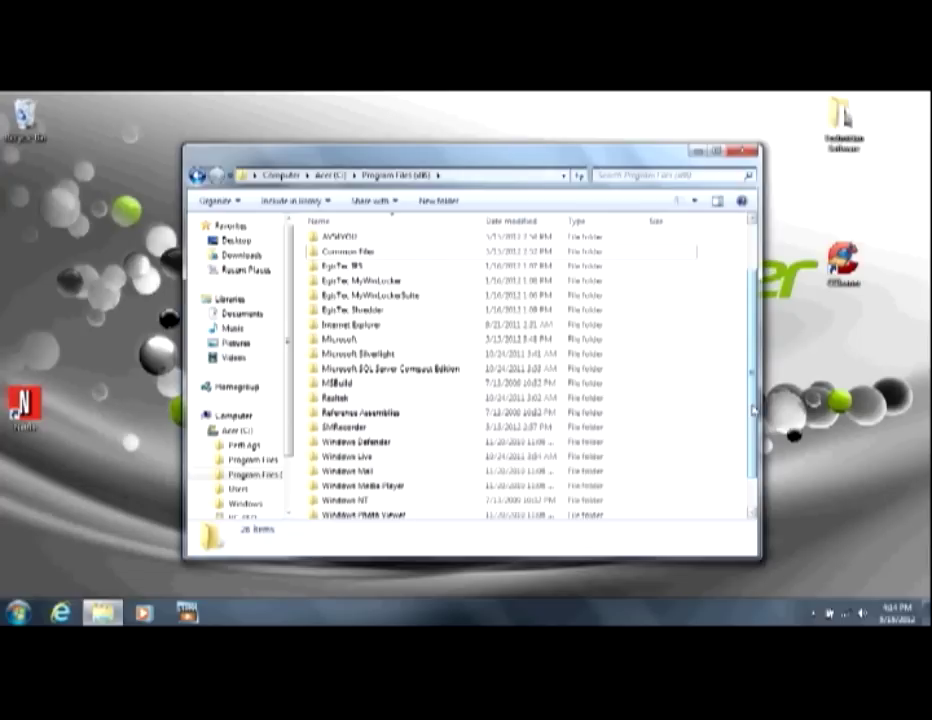
{"action": "left_click_drag", "start_coordinate": [753, 408], "coordinate": [754, 440]}
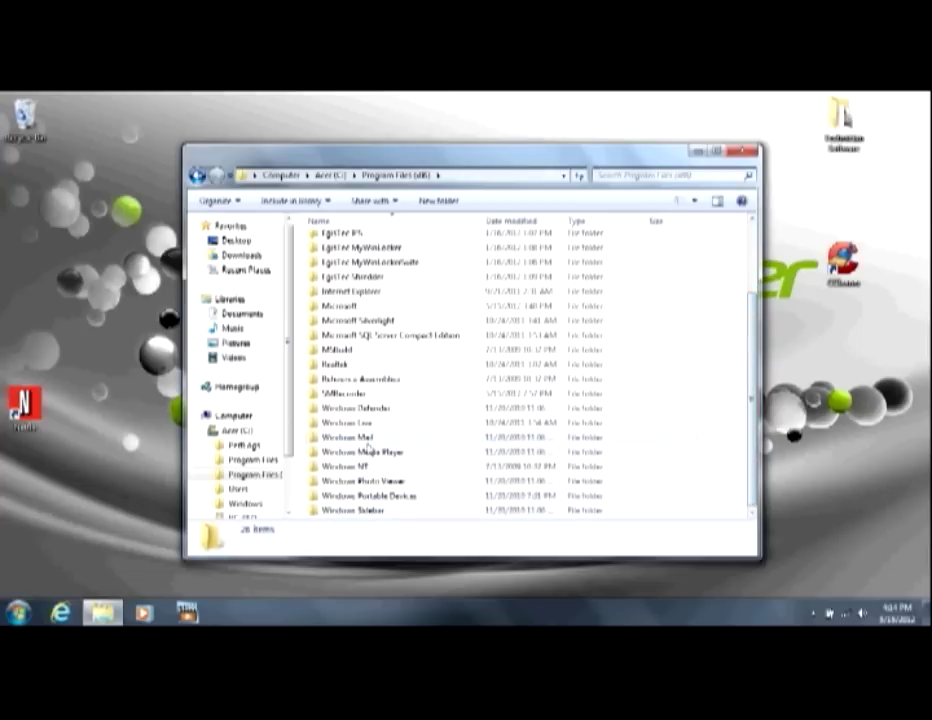
{"action": "left_click", "coordinate": [198, 177]}
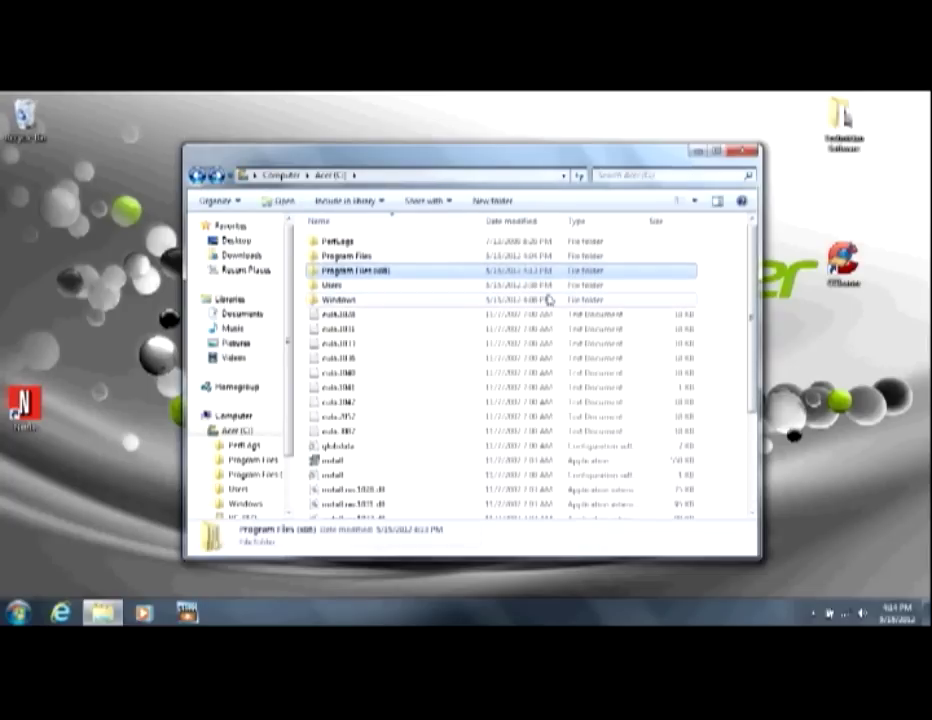
{"action": "double_click", "coordinate": [332, 285]}
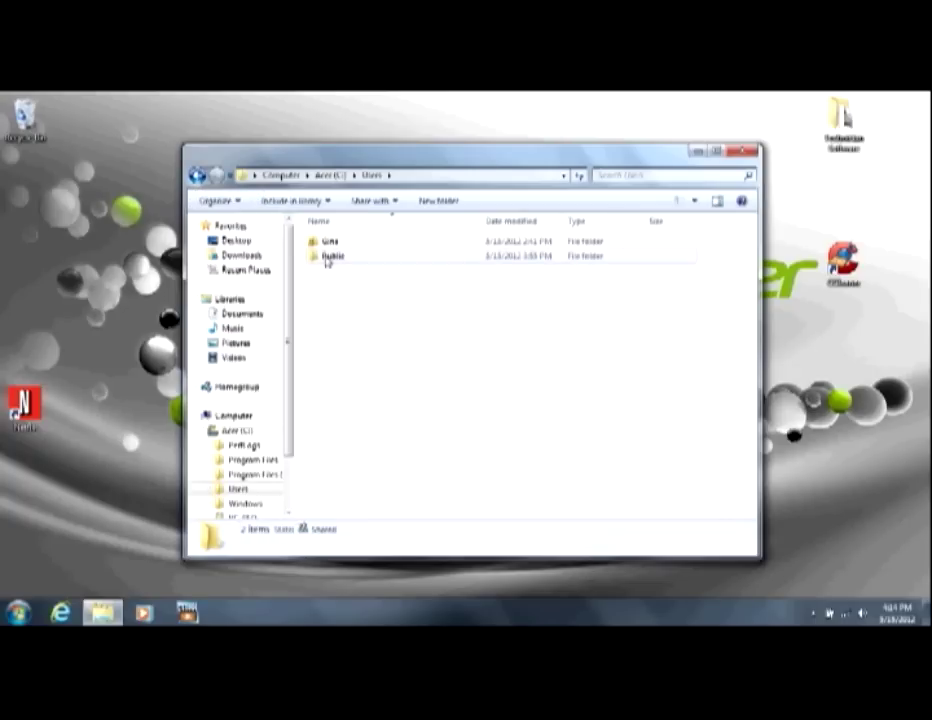
{"action": "mouse_move", "coordinate": [327, 262]}
{"action": "left_click", "coordinate": [197, 177]}
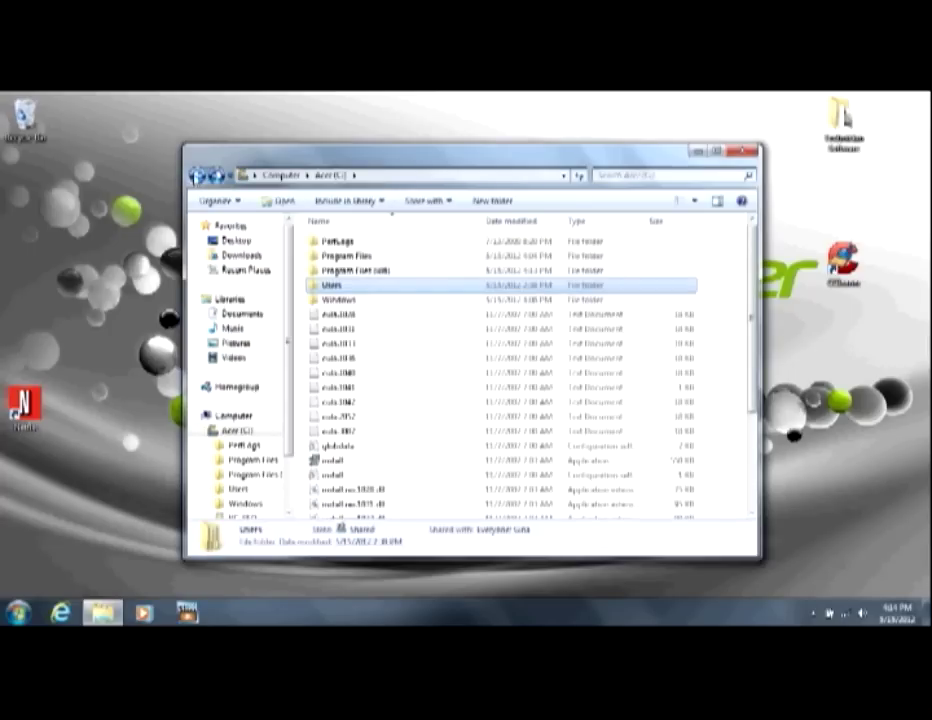
{"action": "left_click", "coordinate": [197, 177]}
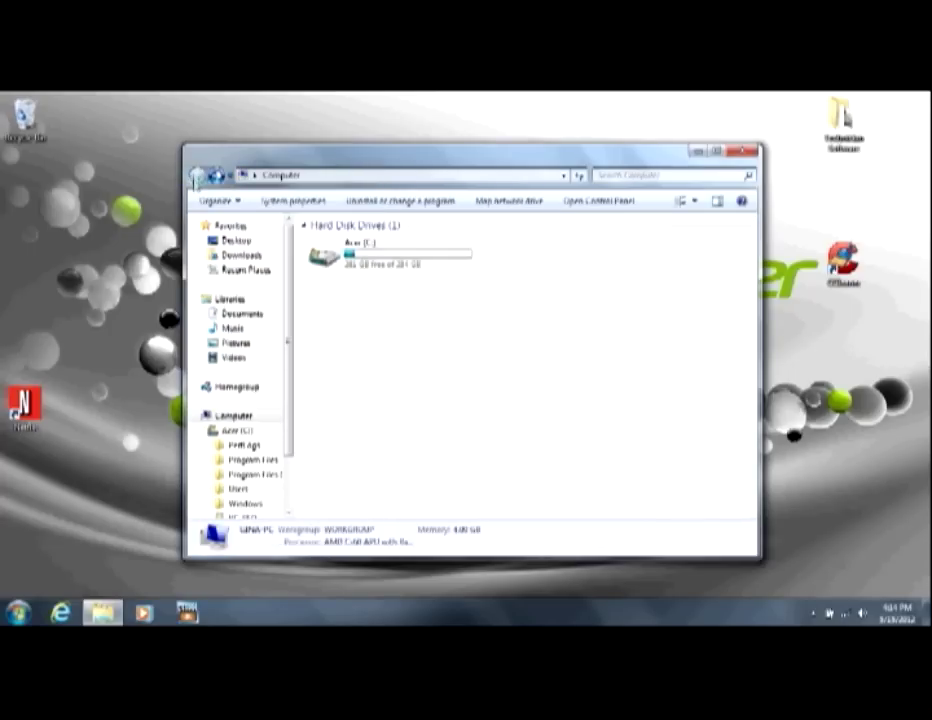
Step: Examine the contents of the Windows folder on the Acer (C:) drive for leftovers, and close the file window
{"action": "left_click", "coordinate": [219, 178]}
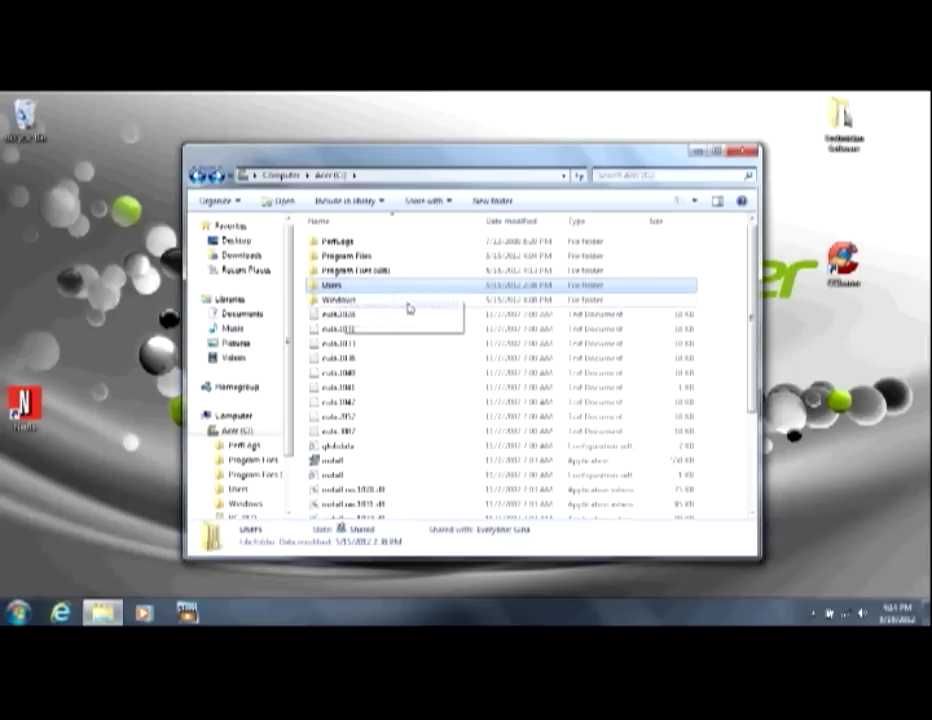
{"action": "double_click", "coordinate": [341, 300]}
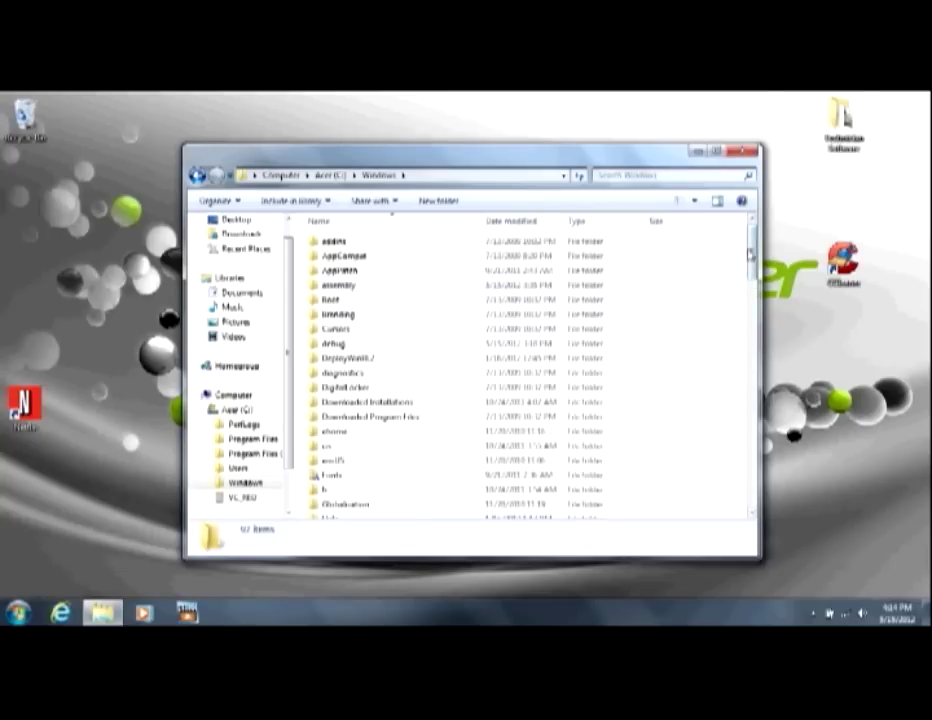
{"action": "left_click_drag", "start_coordinate": [753, 255], "coordinate": [757, 478]}
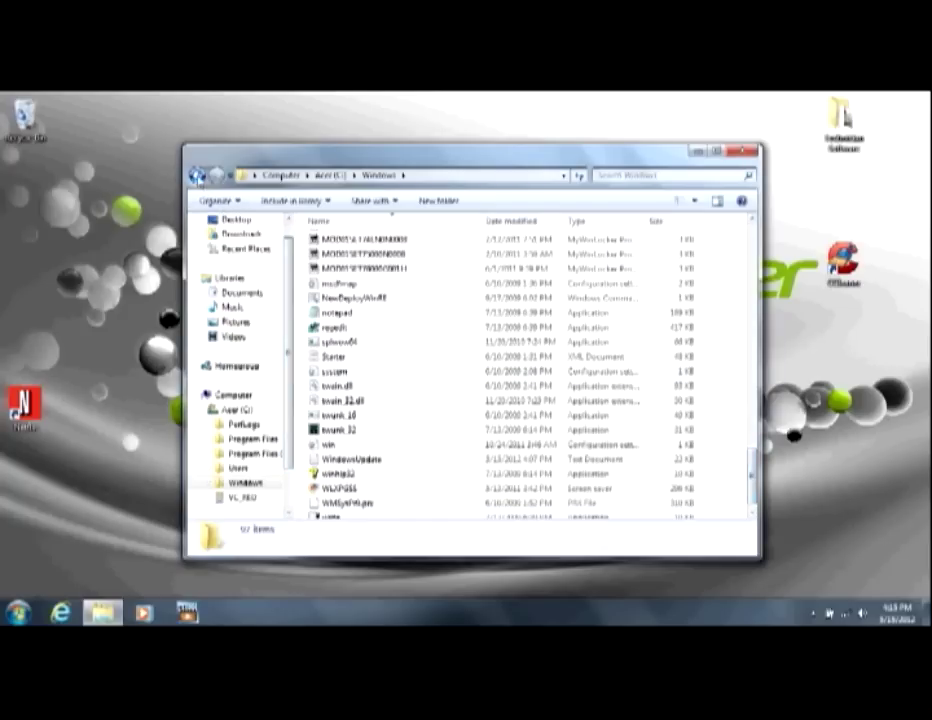
{"action": "left_click", "coordinate": [744, 151]}
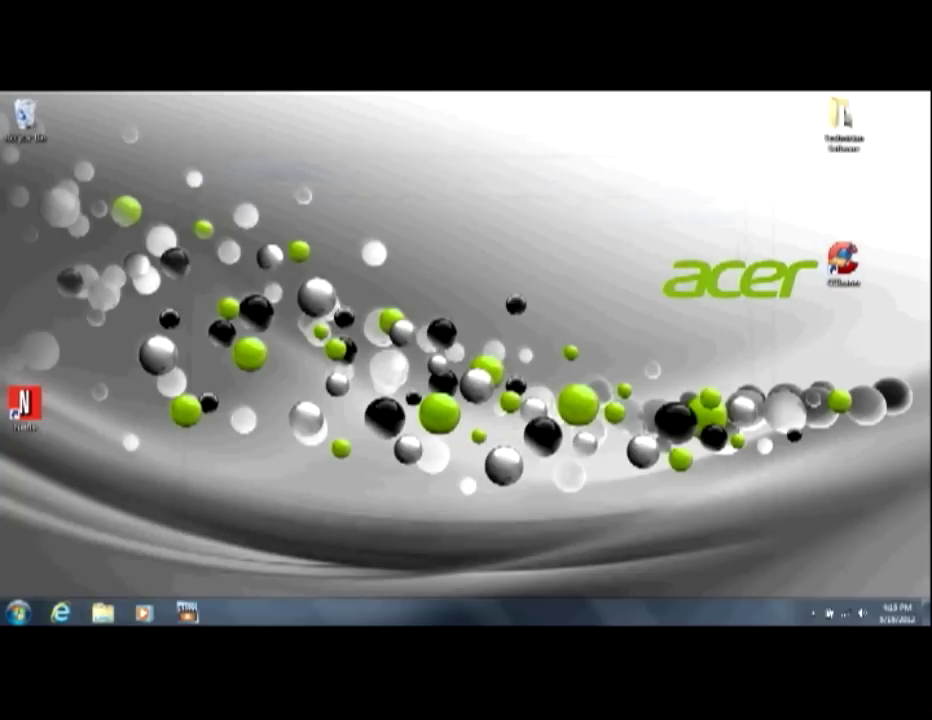
Step: Open CCleaner and check the top-level folders of the Acer (C:) drive, closing the file window when done
{"action": "double_click", "coordinate": [843, 262]}
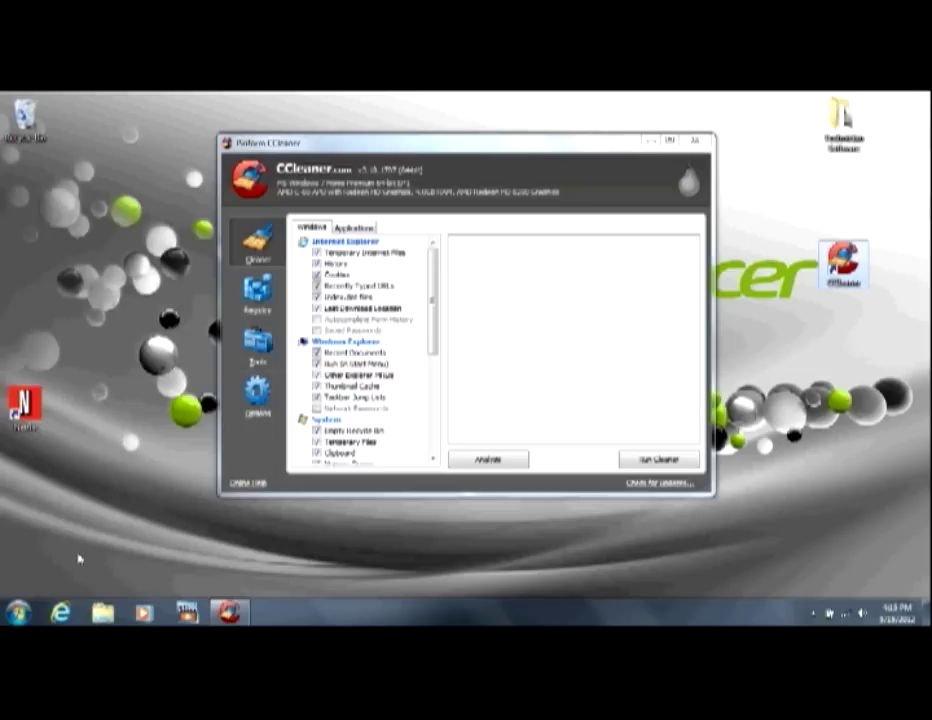
{"action": "left_click", "coordinate": [24, 614]}
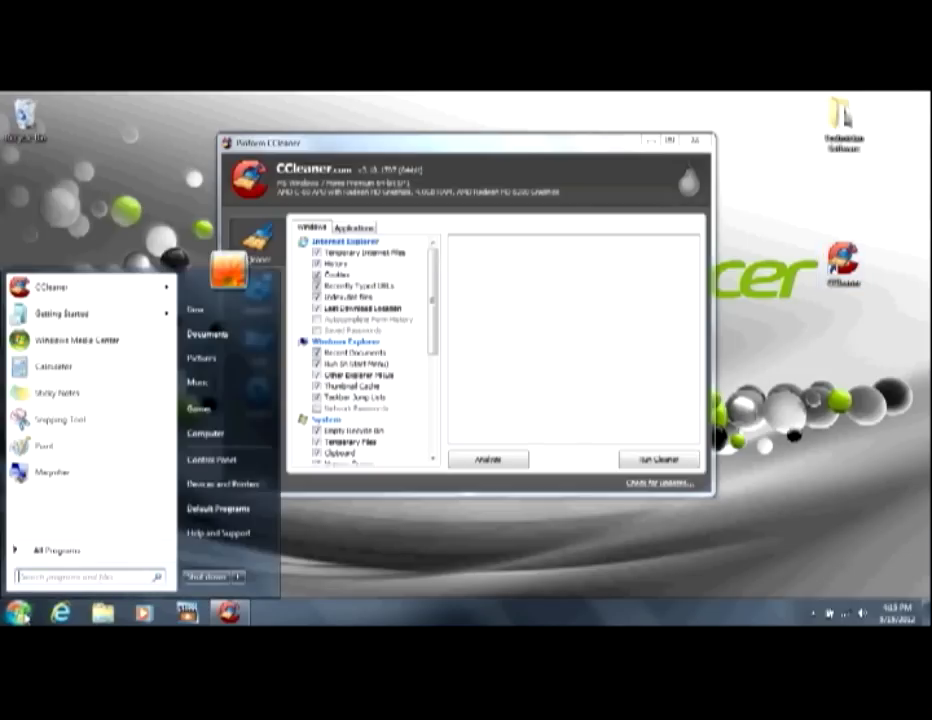
{"action": "left_click", "coordinate": [205, 434]}
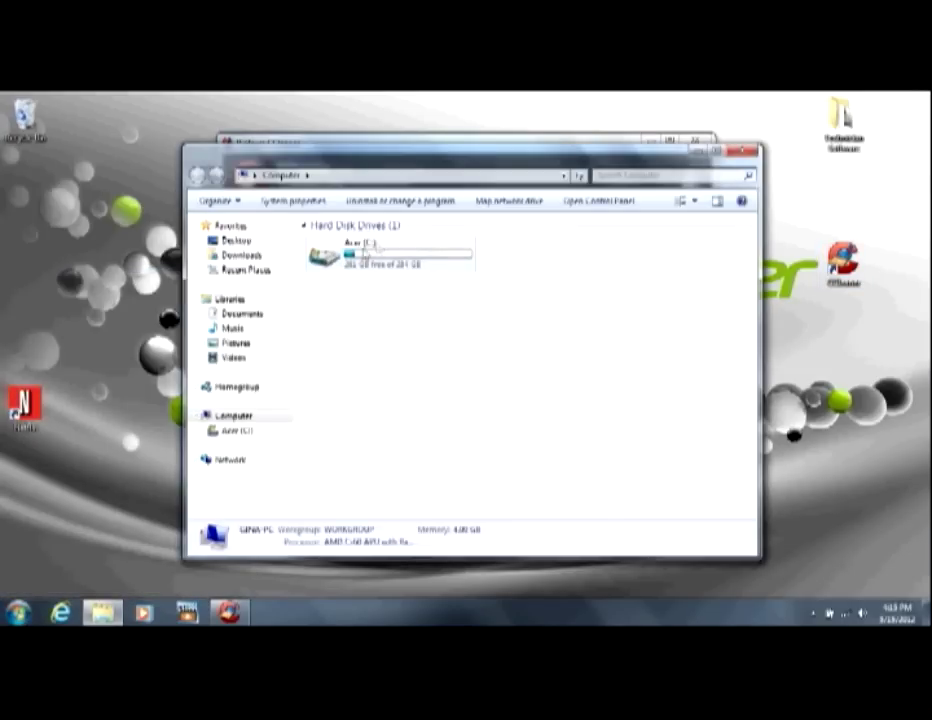
{"action": "left_click", "coordinate": [240, 433]}
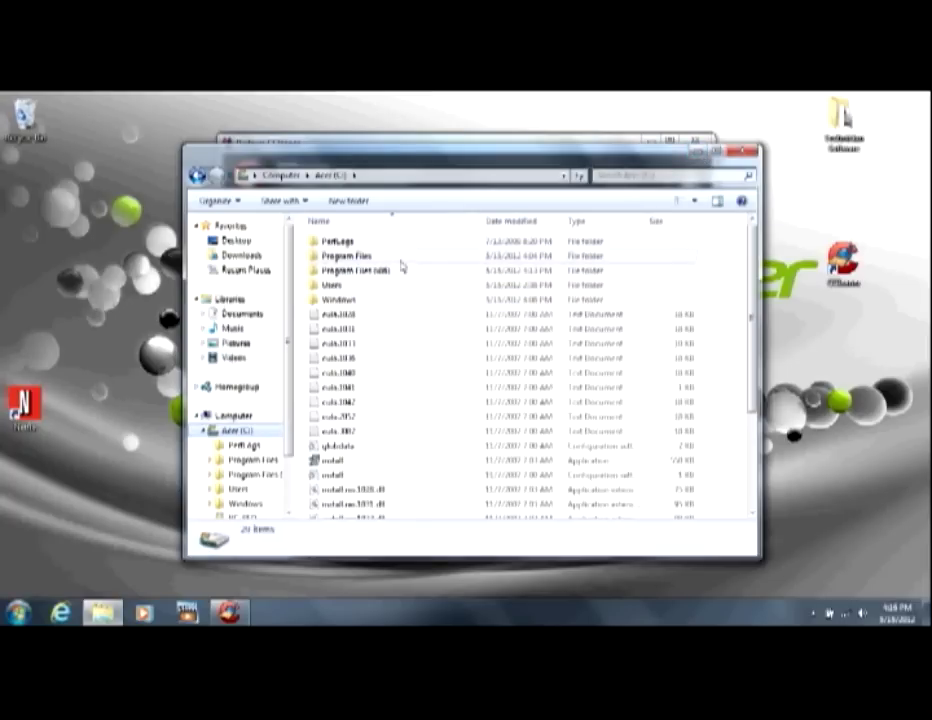
{"action": "left_click", "coordinate": [746, 155]}
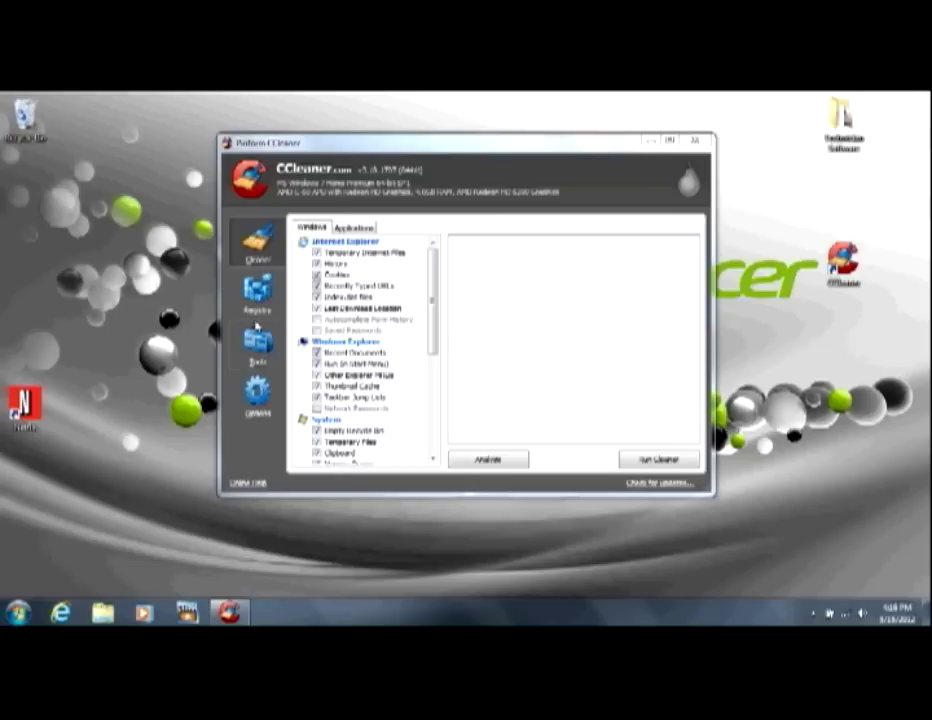
Step: Scan the registry for issues with all categories selected and fix all selected issues without backing up the registry
{"action": "left_click", "coordinate": [258, 292]}
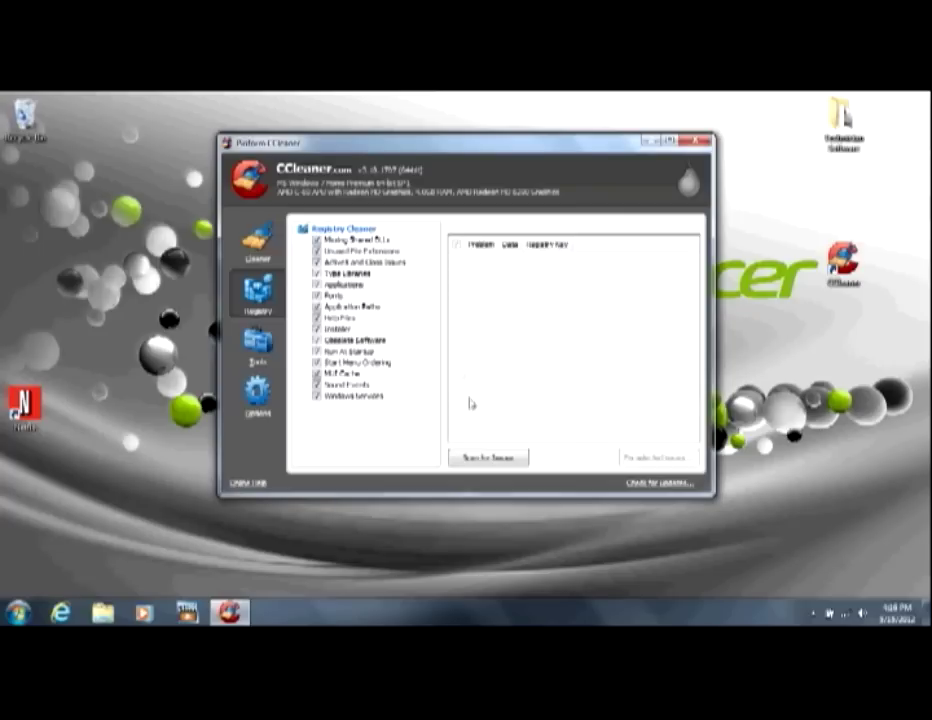
{"action": "left_click", "coordinate": [494, 459]}
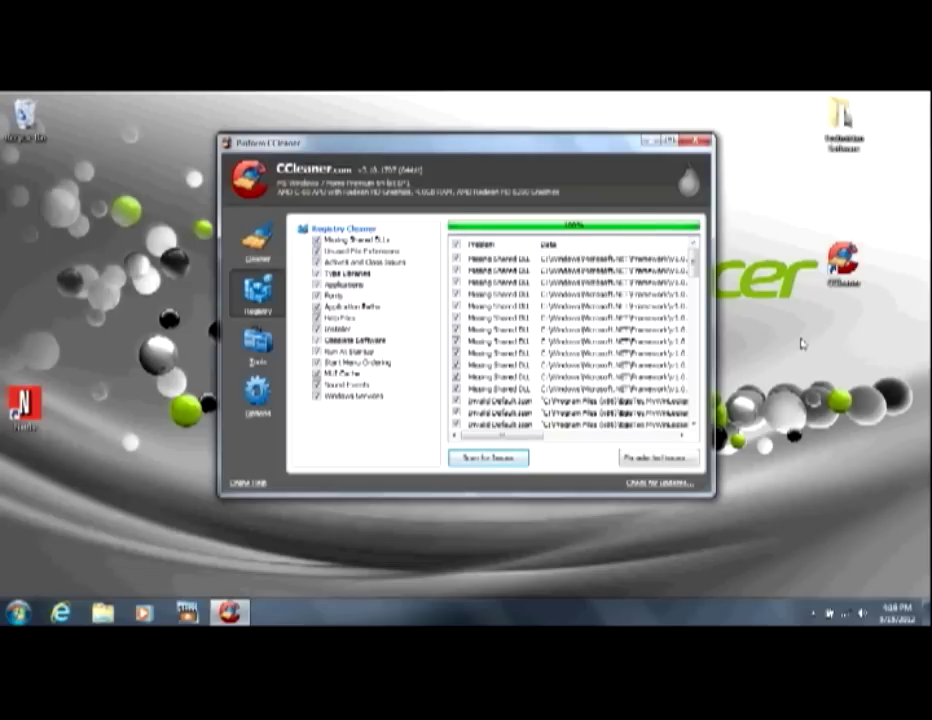
{"action": "mouse_move", "coordinate": [693, 262]}
{"action": "left_mouse_down"}
{"action": "mouse_move", "coordinate": [697, 401]}
{"action": "mouse_move", "coordinate": [693, 265]}
{"action": "left_mouse_up"}
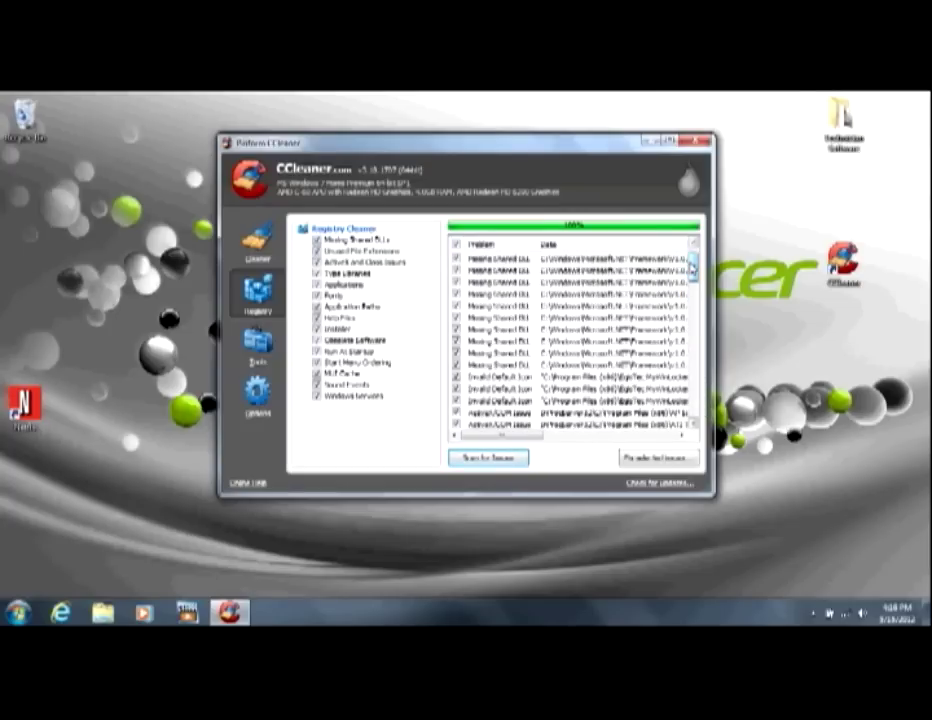
{"action": "left_click", "coordinate": [638, 459]}
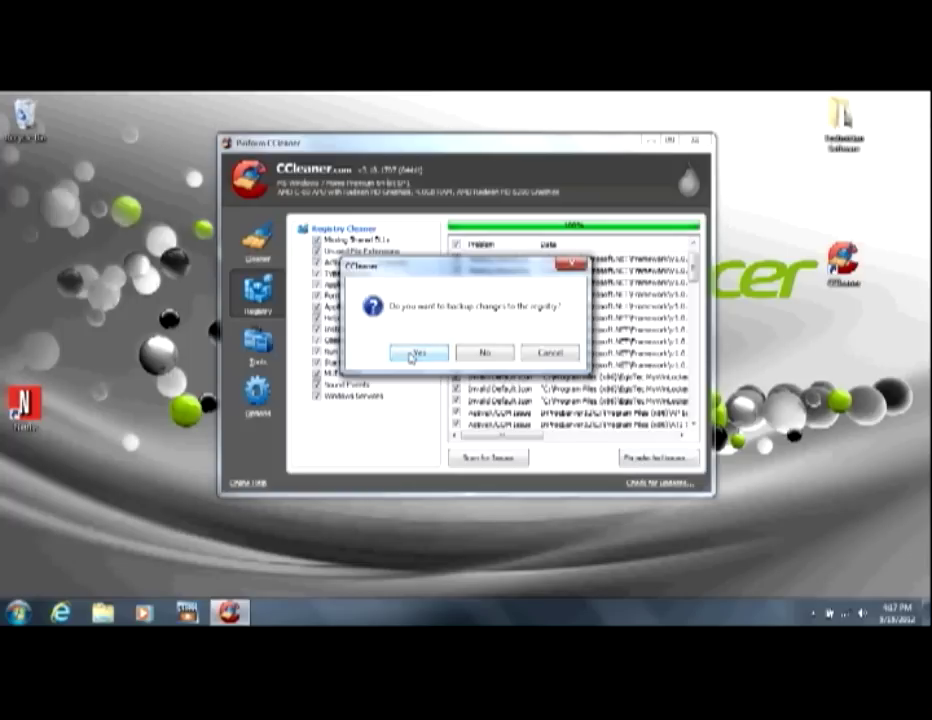
{"action": "left_click", "coordinate": [480, 355]}
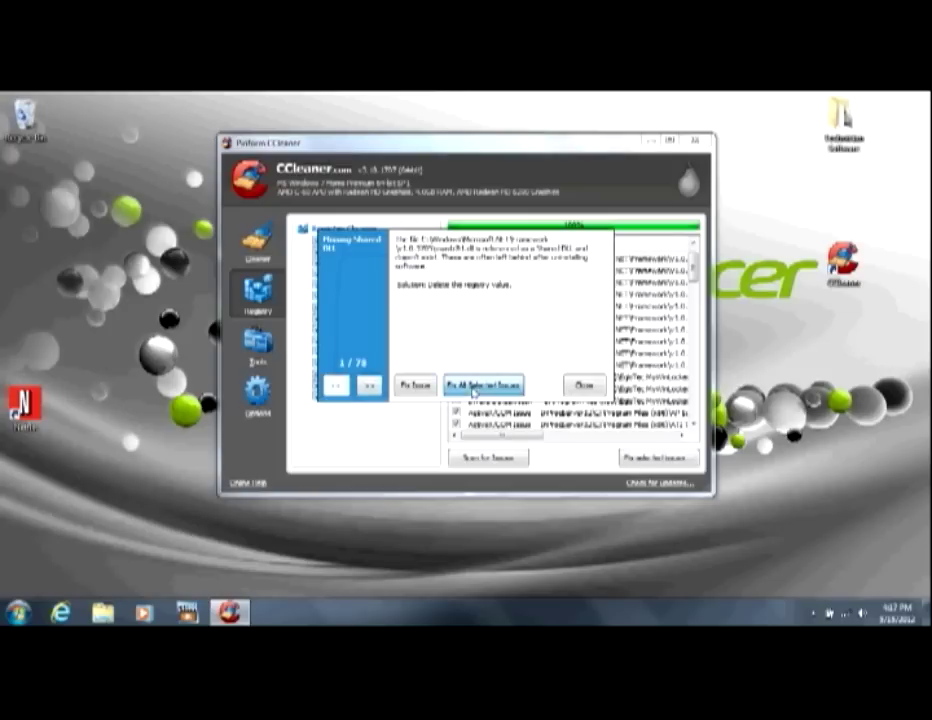
{"action": "left_click", "coordinate": [478, 388]}
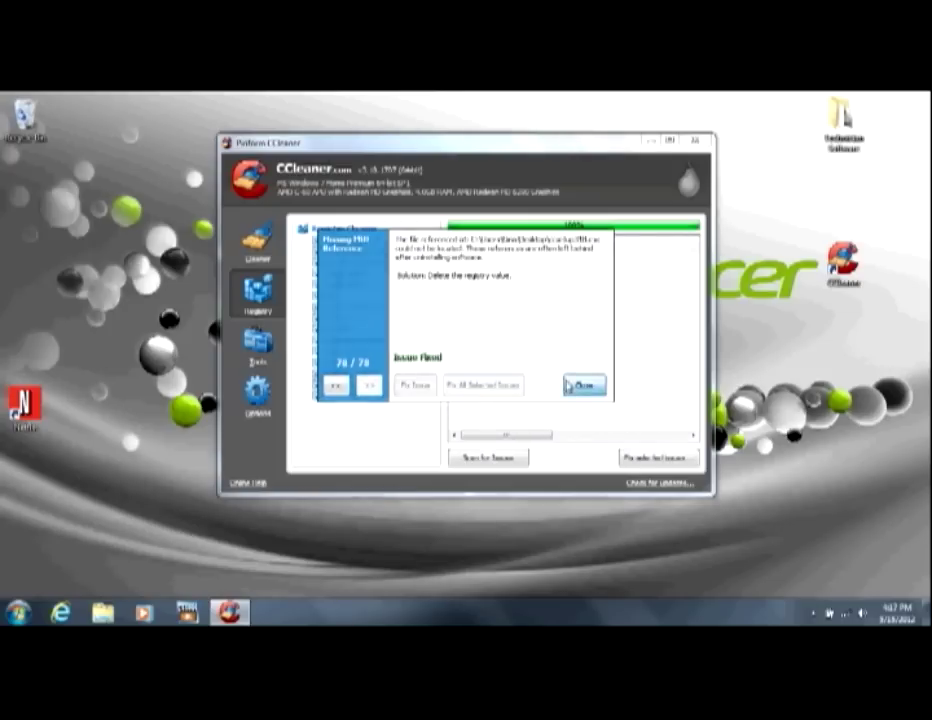
{"action": "left_click", "coordinate": [584, 385]}
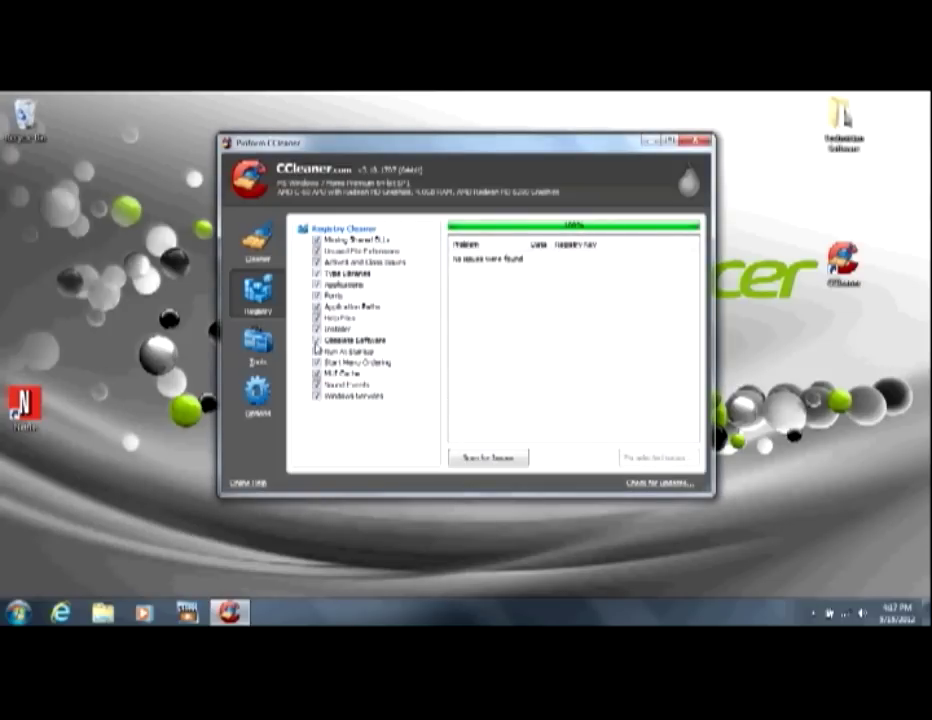
Step: View CCleaner's cleaning options and its list of programs to remove
{"action": "left_click", "coordinate": [260, 245]}
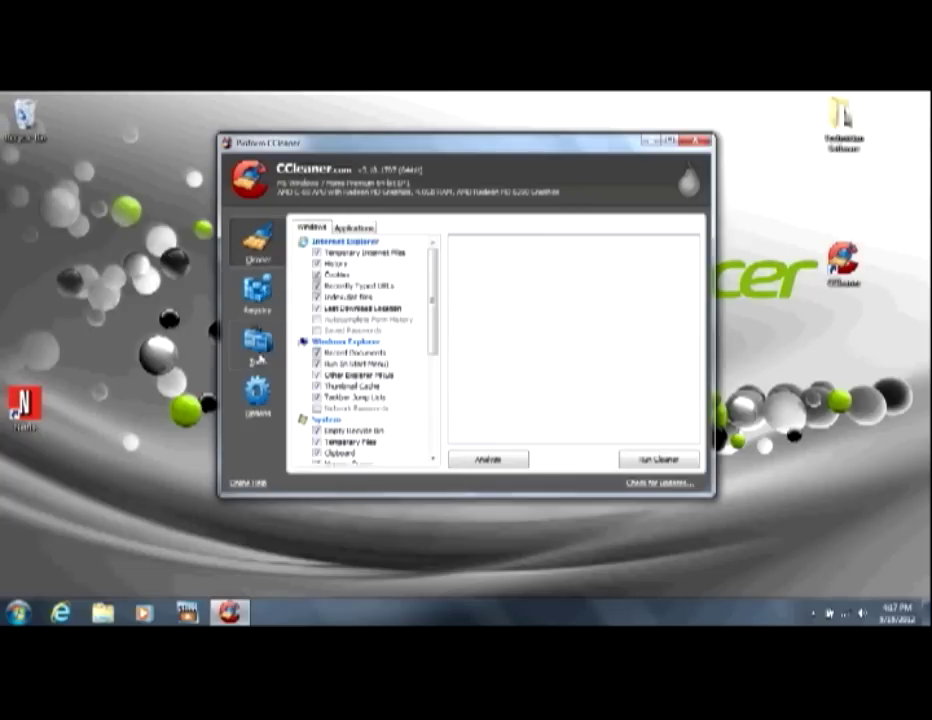
{"action": "left_click", "coordinate": [257, 352]}
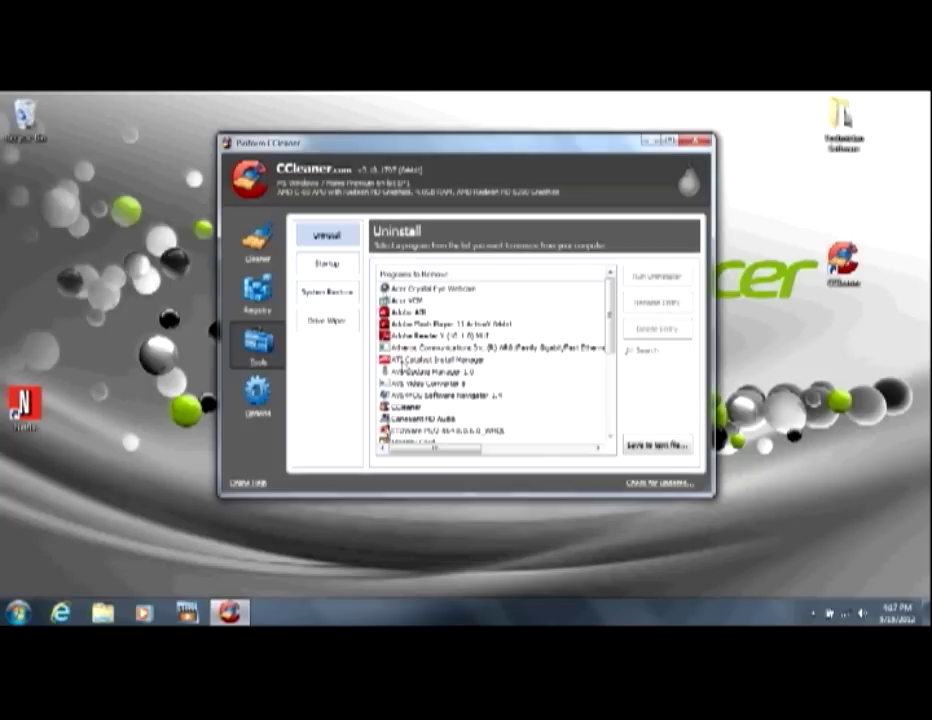
{"action": "left_click", "coordinate": [28, 614]}
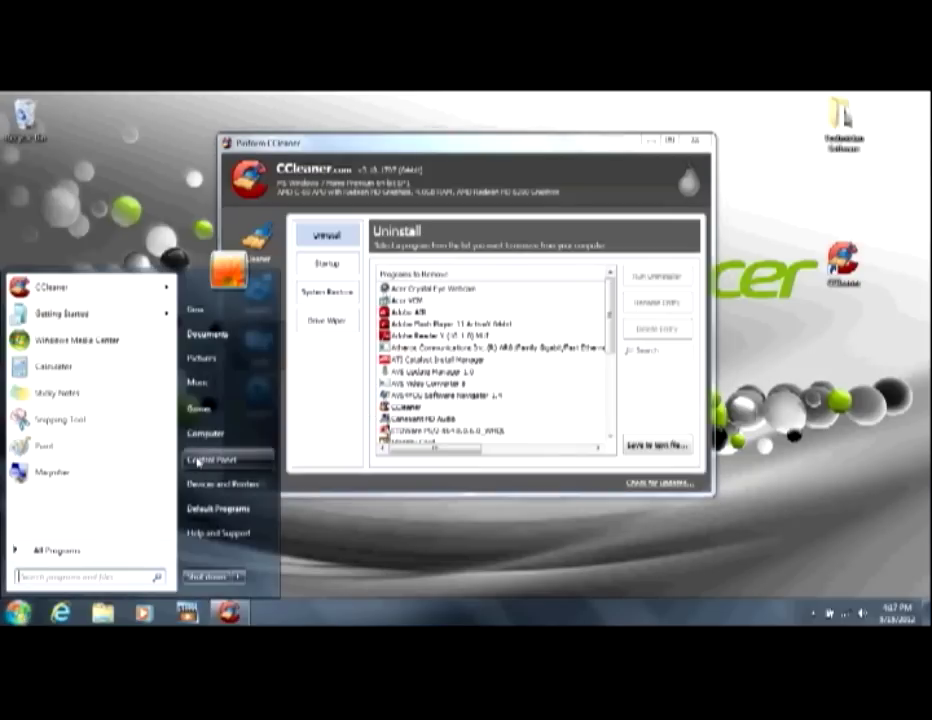
{"action": "left_click", "coordinate": [204, 434]}
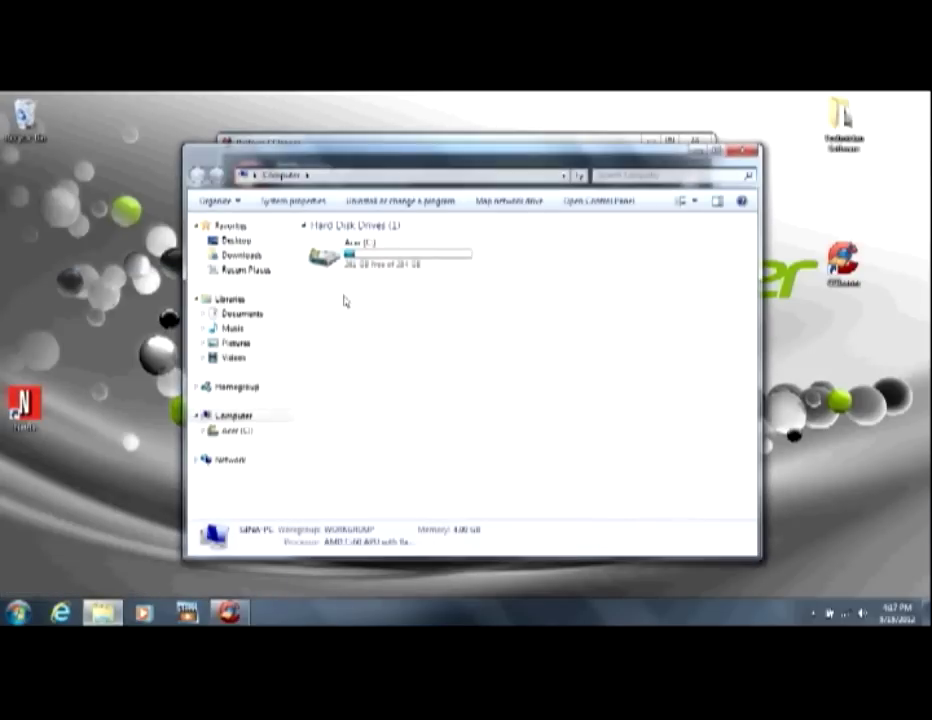
{"action": "left_click", "coordinate": [358, 256]}
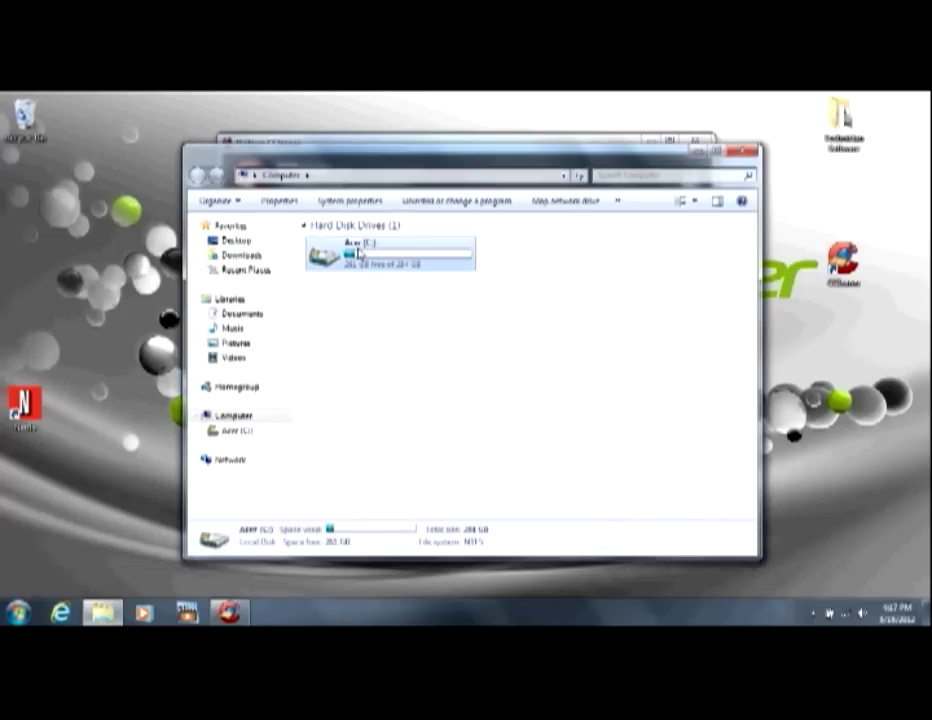
{"action": "key", "text": "F2"}
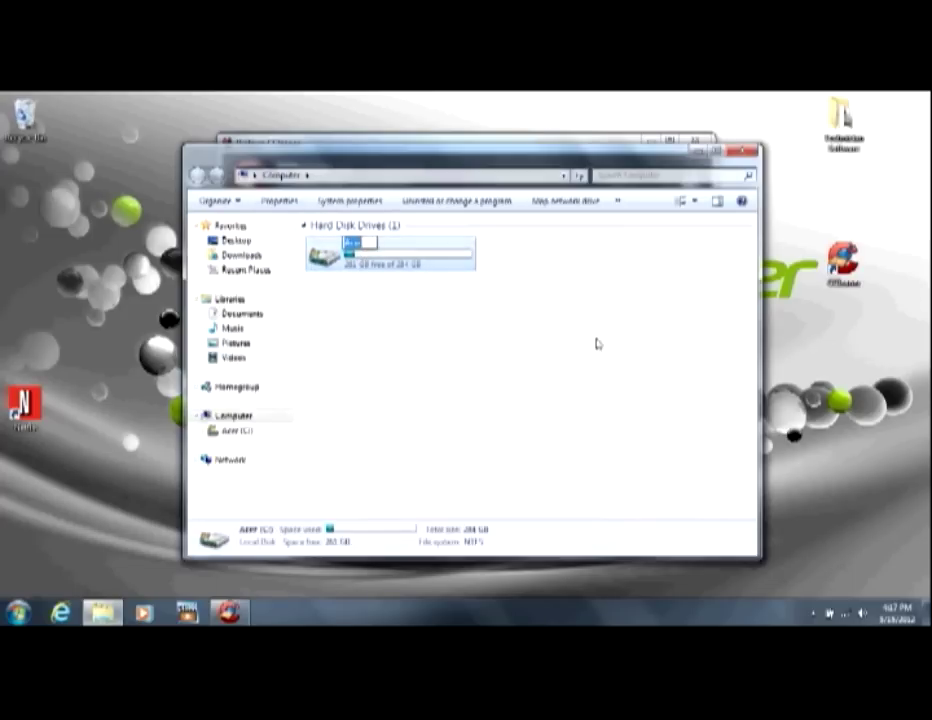
{"action": "left_click", "coordinate": [743, 155]}
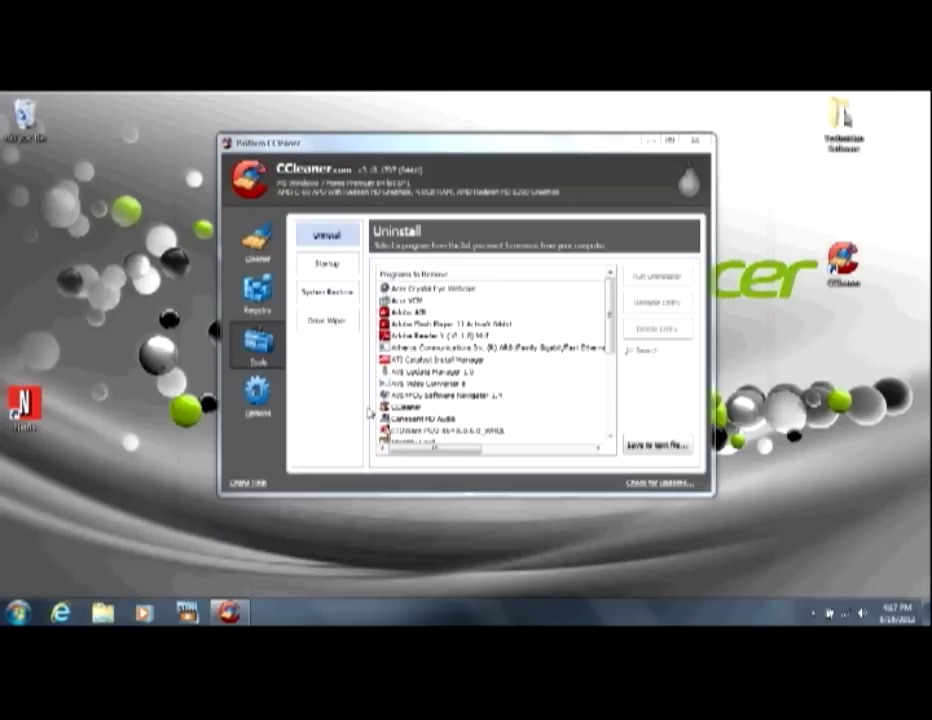
Step: Recheck the contents of the Acer (C:) drive and the registry scan results, and close CCleaner
{"action": "left_click", "coordinate": [18, 612]}
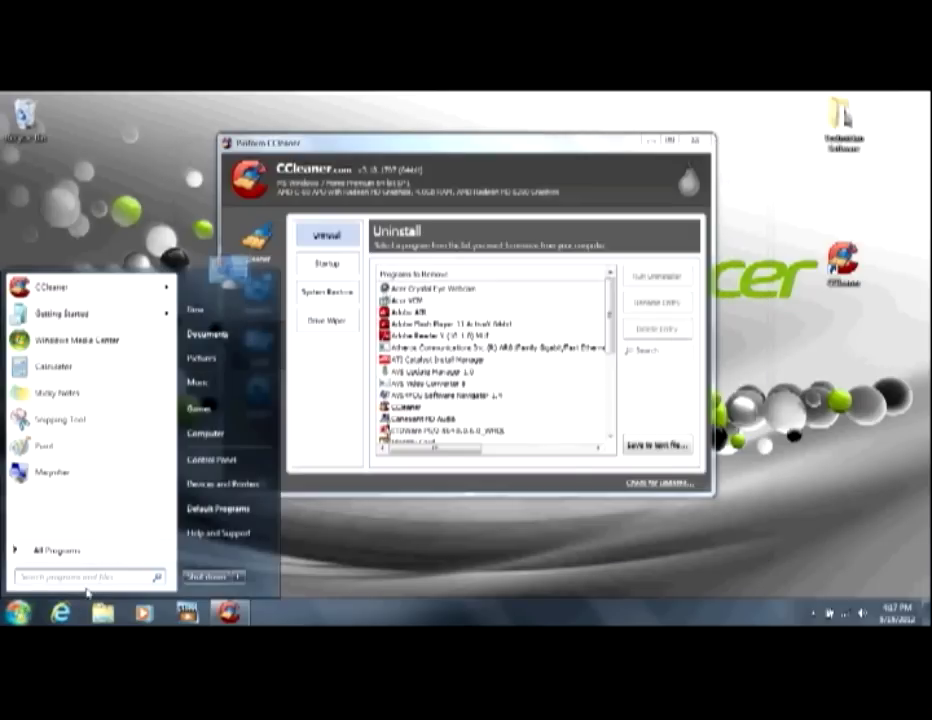
{"action": "left_click", "coordinate": [203, 440]}
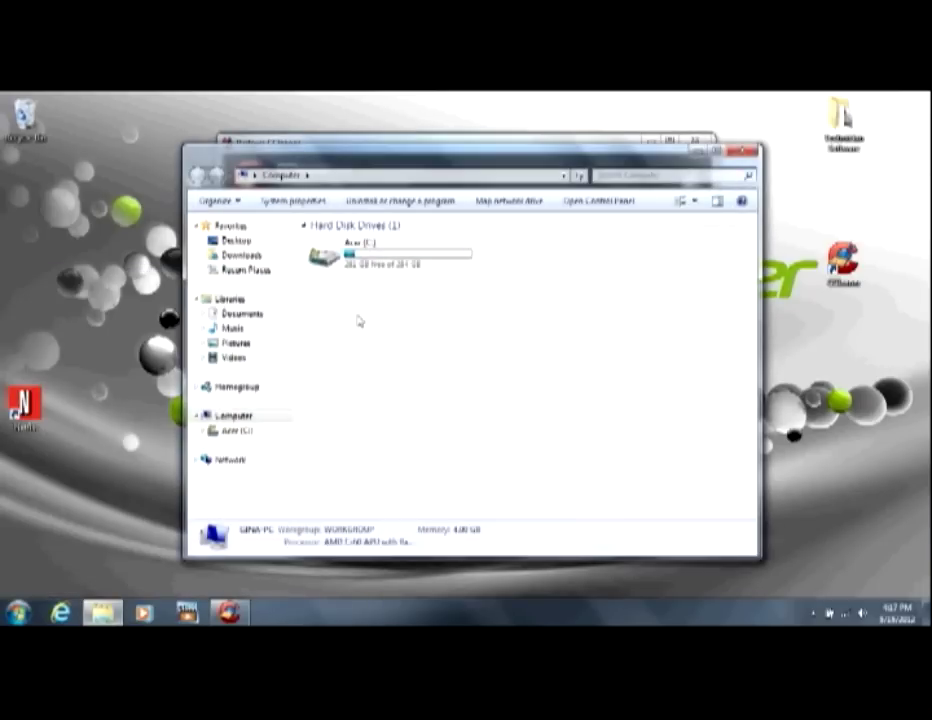
{"action": "left_click", "coordinate": [345, 264]}
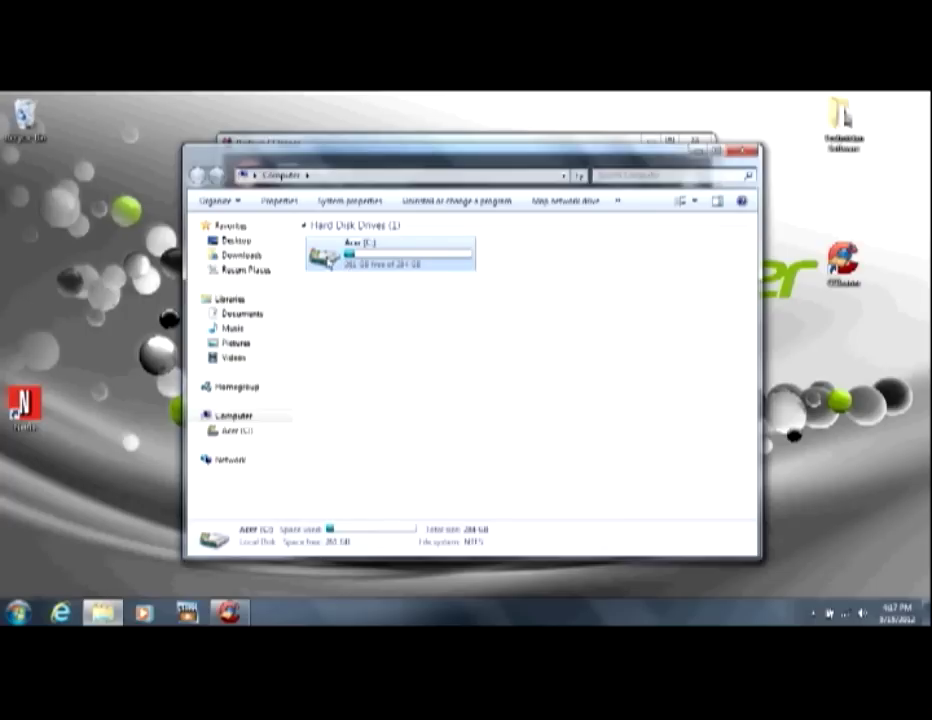
{"action": "double_click", "coordinate": [374, 258]}
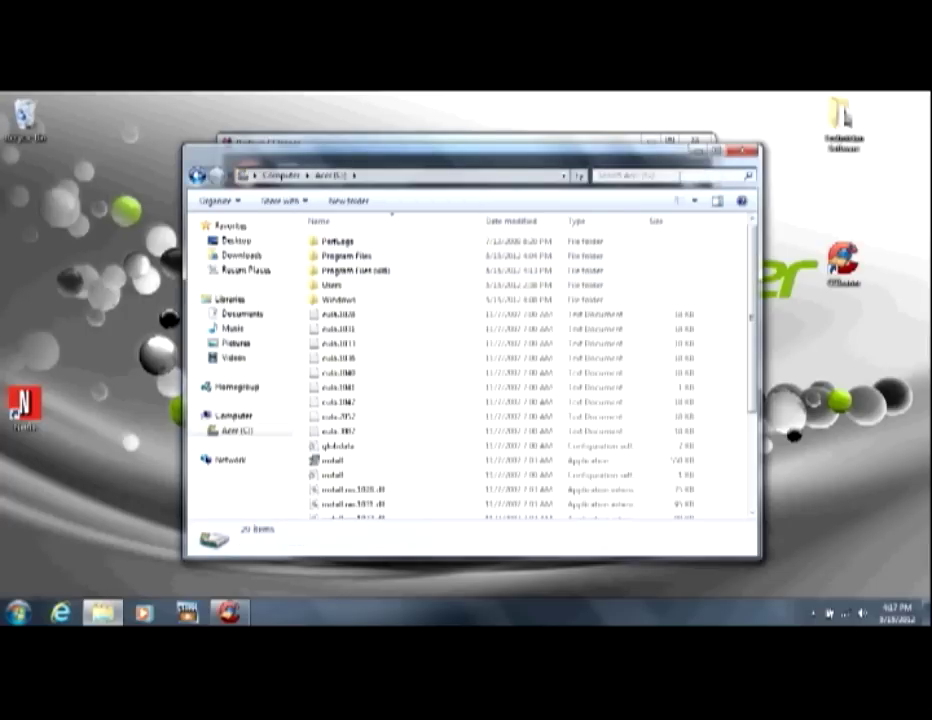
{"action": "left_click", "coordinate": [741, 152]}
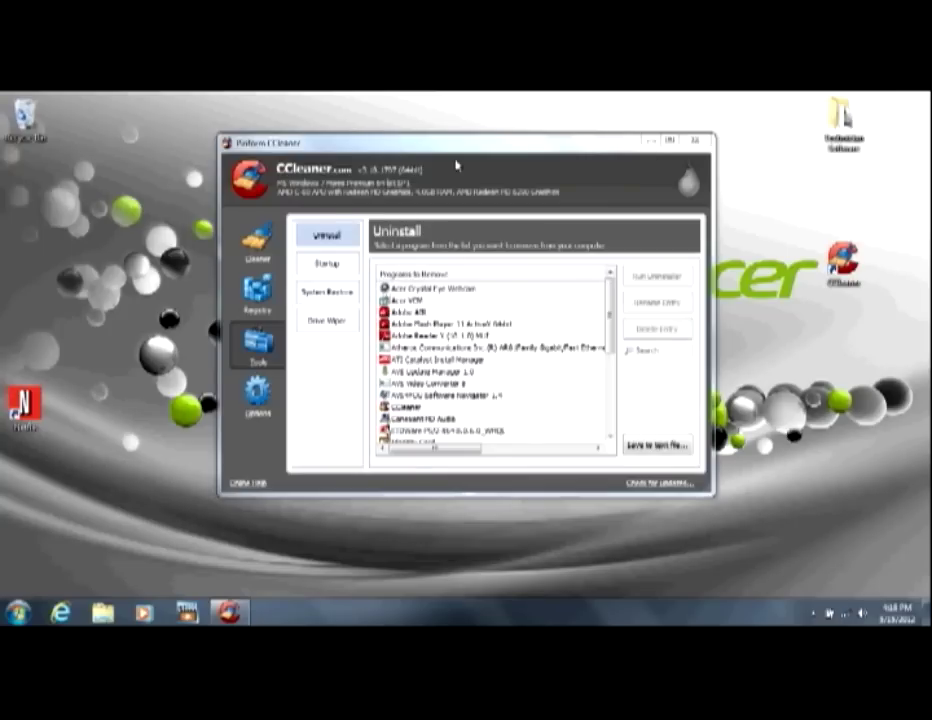
{"action": "left_click", "coordinate": [258, 292]}
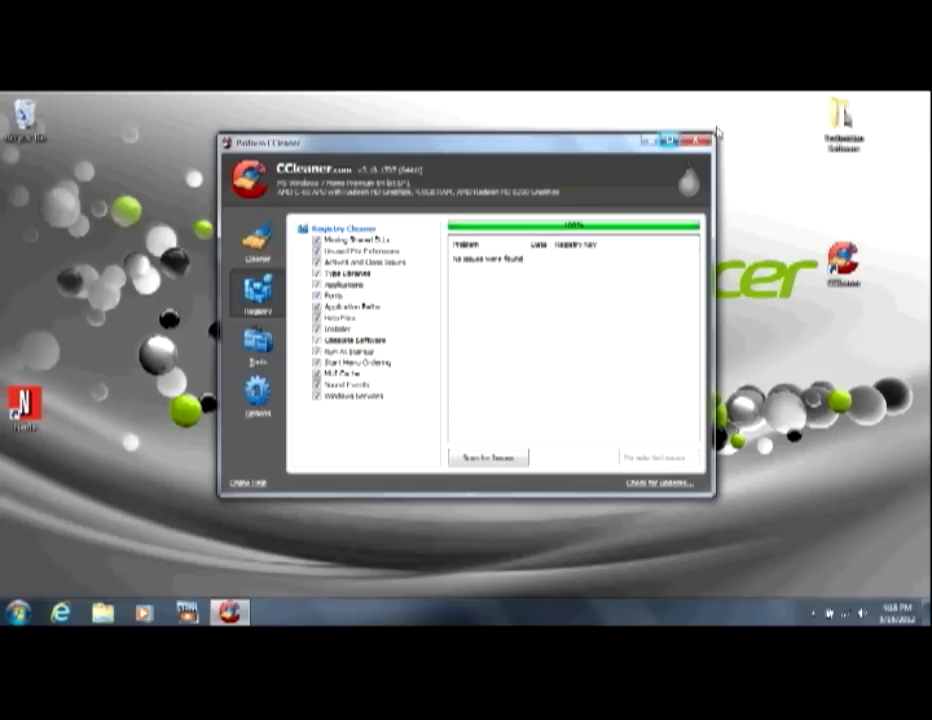
{"action": "left_click", "coordinate": [697, 142]}
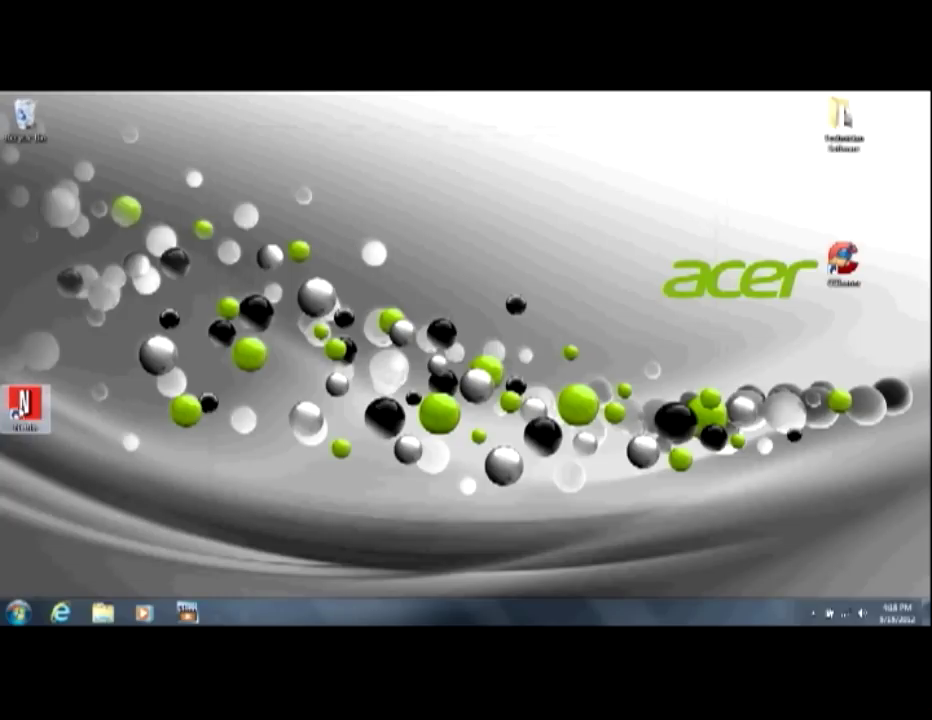
Step: Delete the Netflix shortcut from the desktop to the Recycle Bin
{"action": "right_click", "coordinate": [22, 405]}
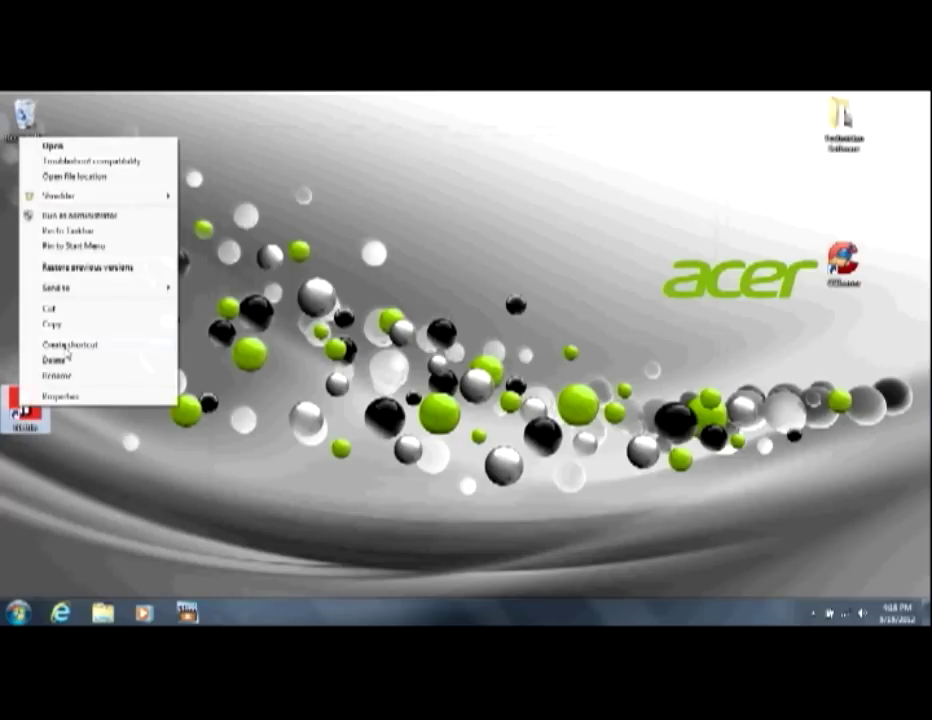
{"action": "left_click", "coordinate": [56, 359]}
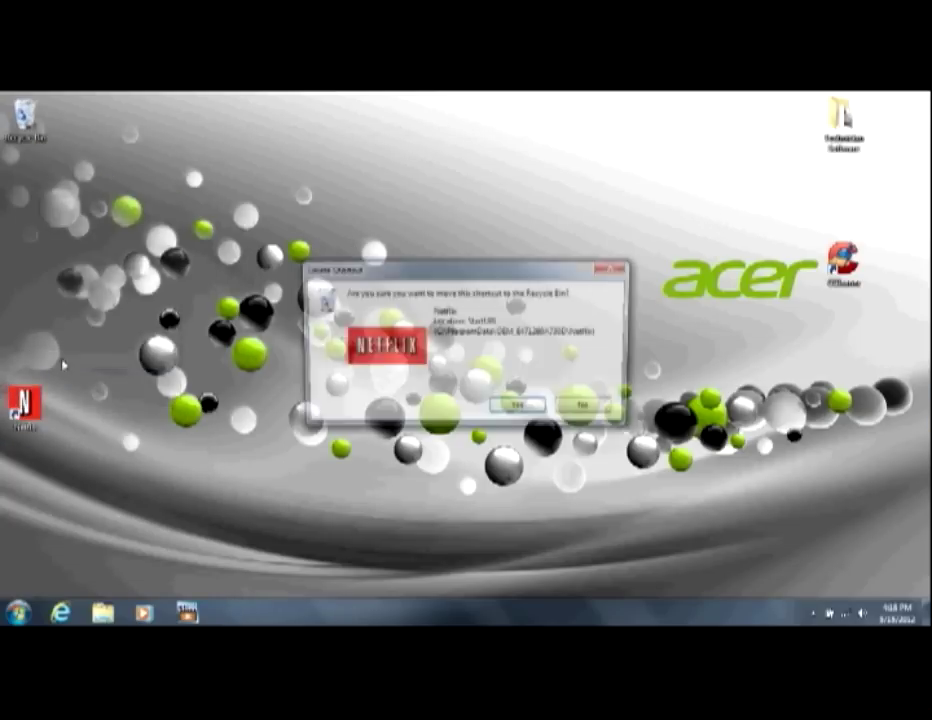
{"action": "left_click", "coordinate": [519, 408]}
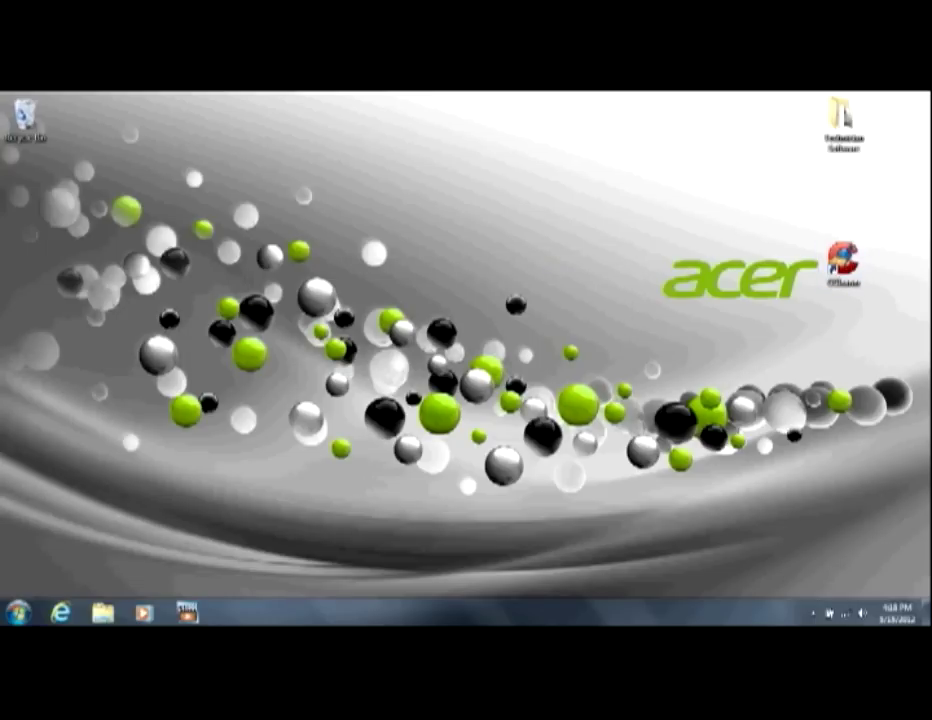
Step: Open CCleaner, analyze the system with the selected Windows cleaning options, and permanently delete the found files, including the Recycle Bin contents
{"action": "double_click", "coordinate": [843, 260]}
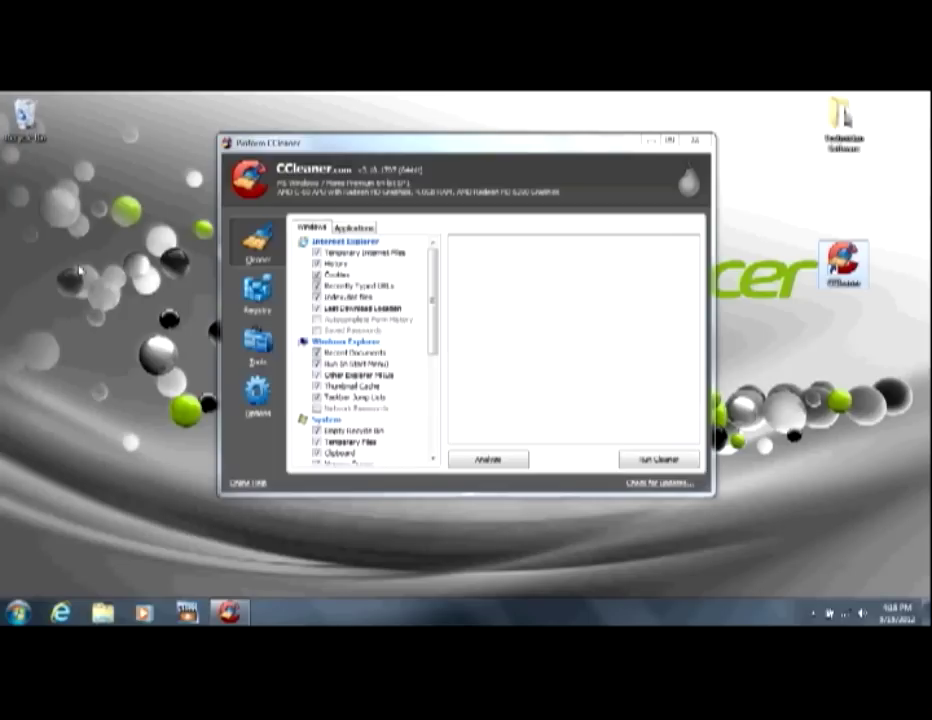
{"action": "right_click", "coordinate": [27, 130]}
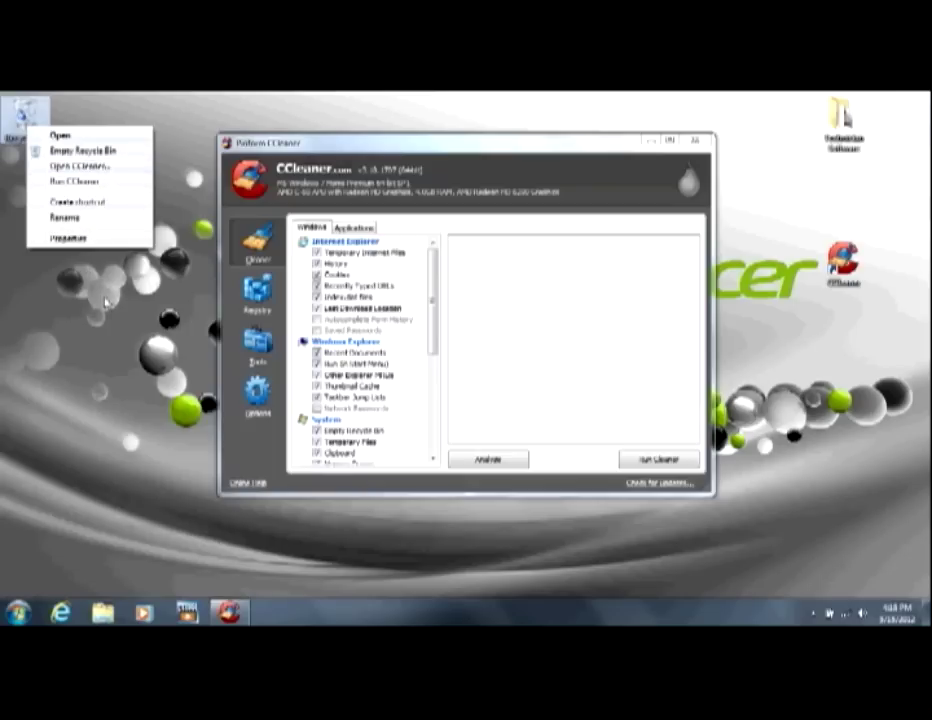
{"action": "left_click", "coordinate": [78, 218]}
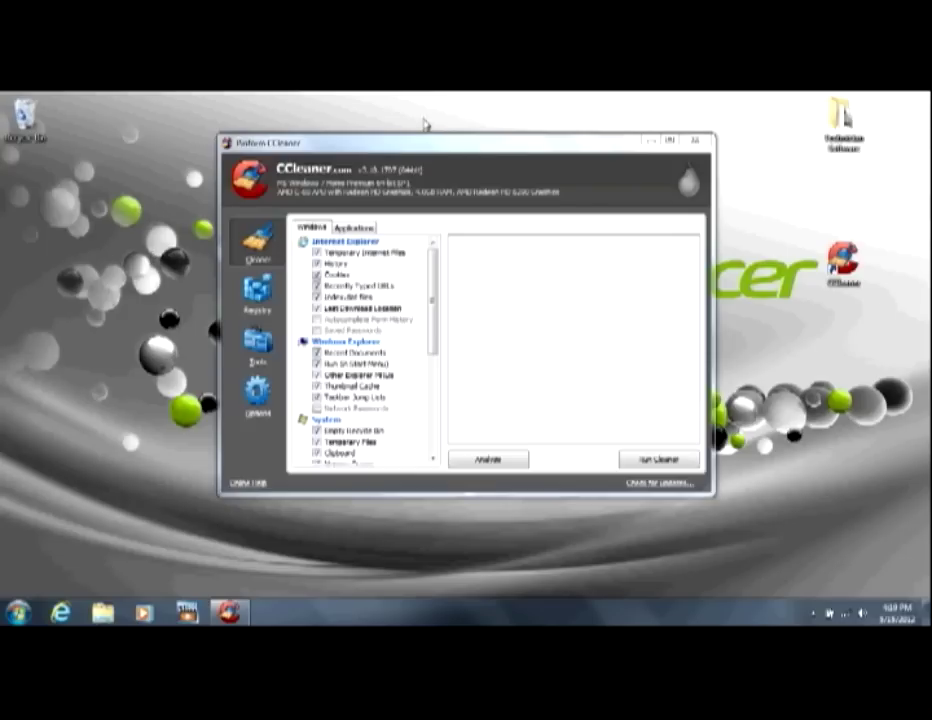
{"action": "left_click", "coordinate": [493, 461]}
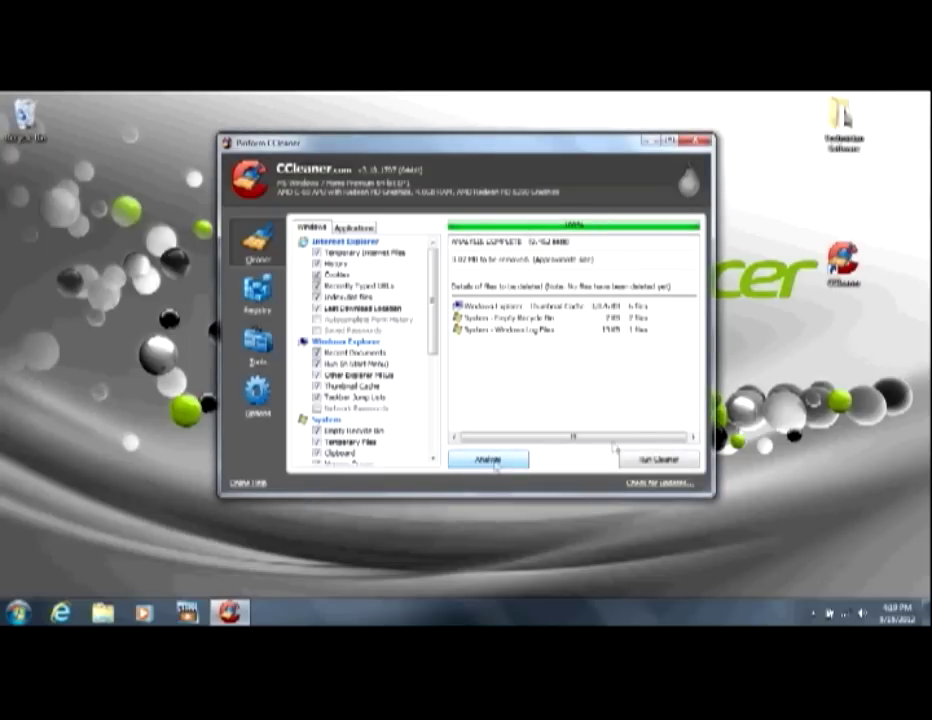
{"action": "left_click", "coordinate": [643, 460]}
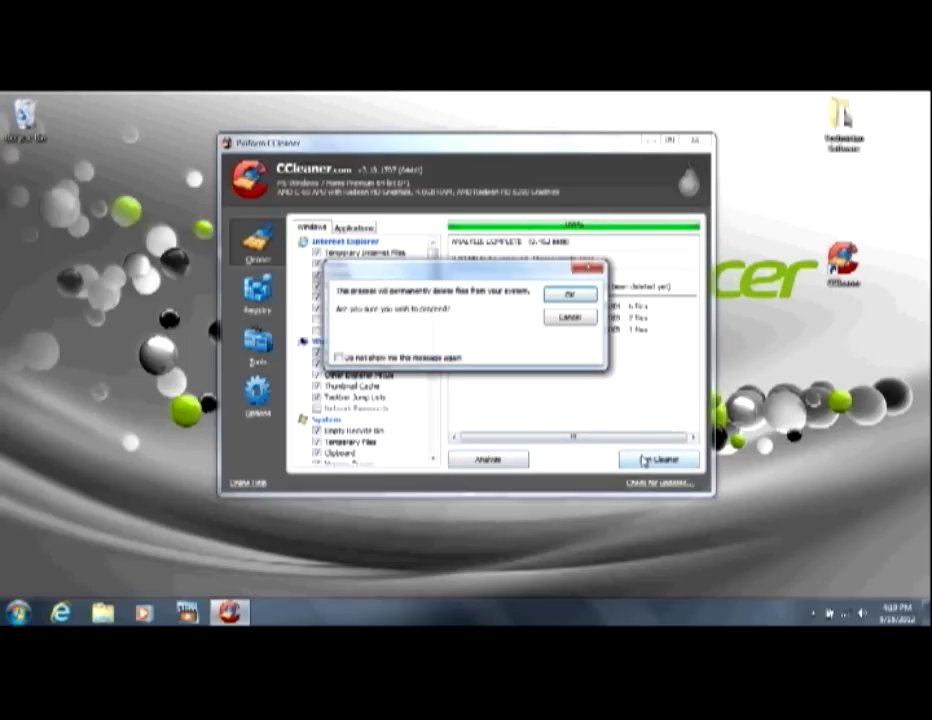
{"action": "left_click", "coordinate": [570, 296]}
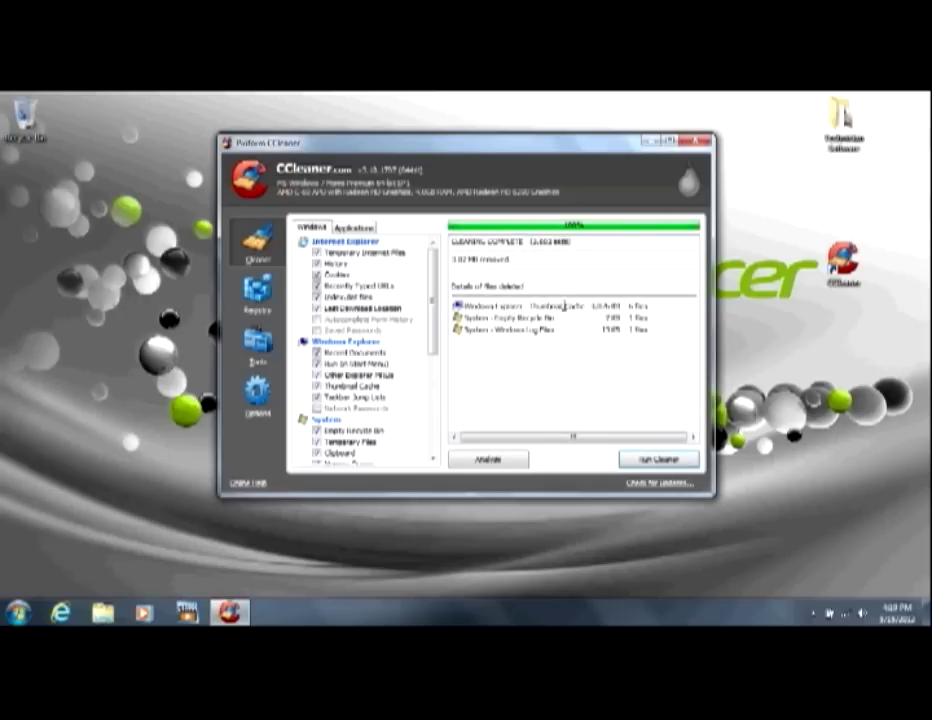
Step: Reanalyze the system for leftover files, check the application cleaning options with another analysis, and close CCleaner
{"action": "left_click", "coordinate": [487, 461]}
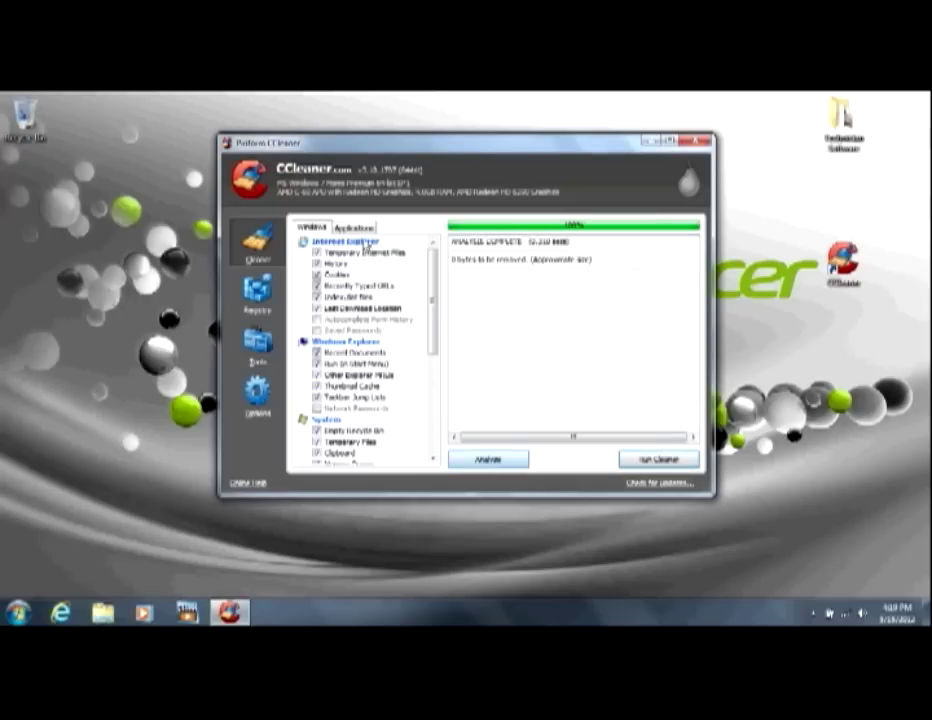
{"action": "left_click", "coordinate": [358, 228]}
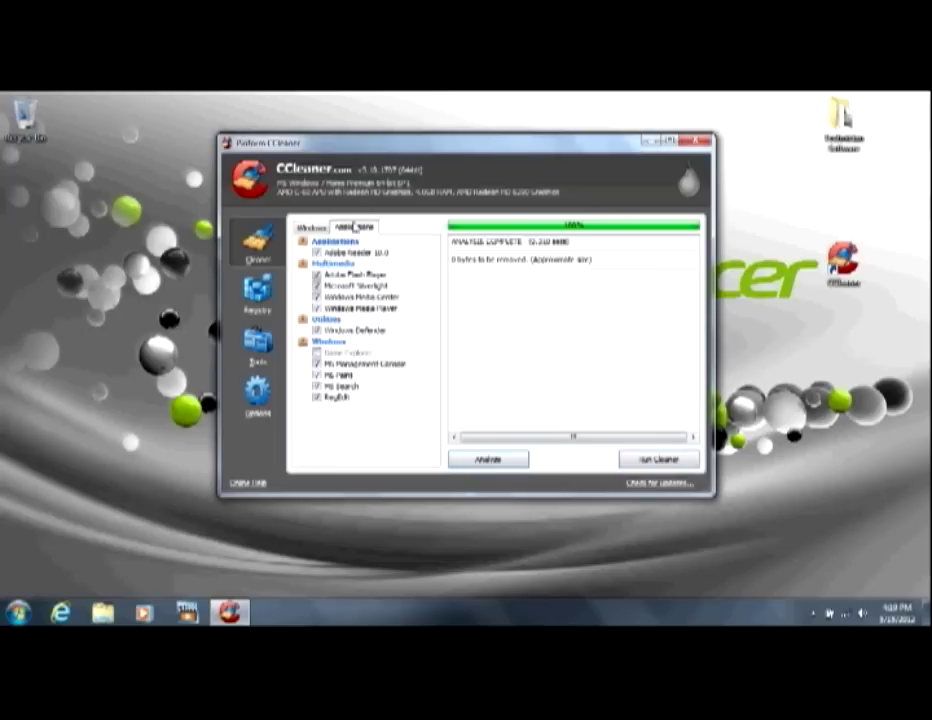
{"action": "left_click", "coordinate": [502, 463]}
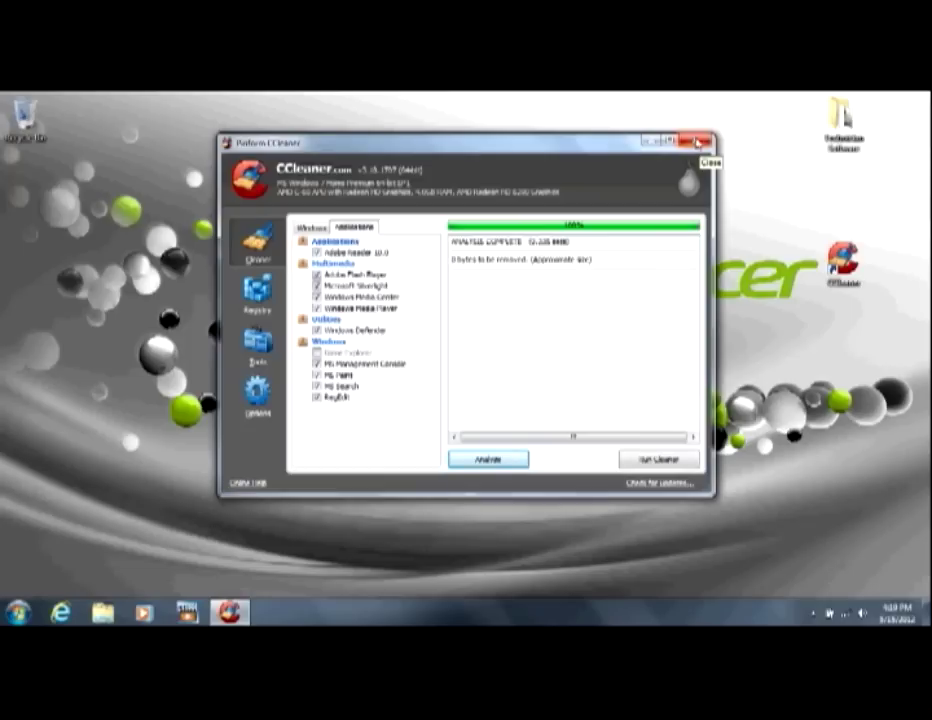
{"action": "left_click", "coordinate": [697, 143]}
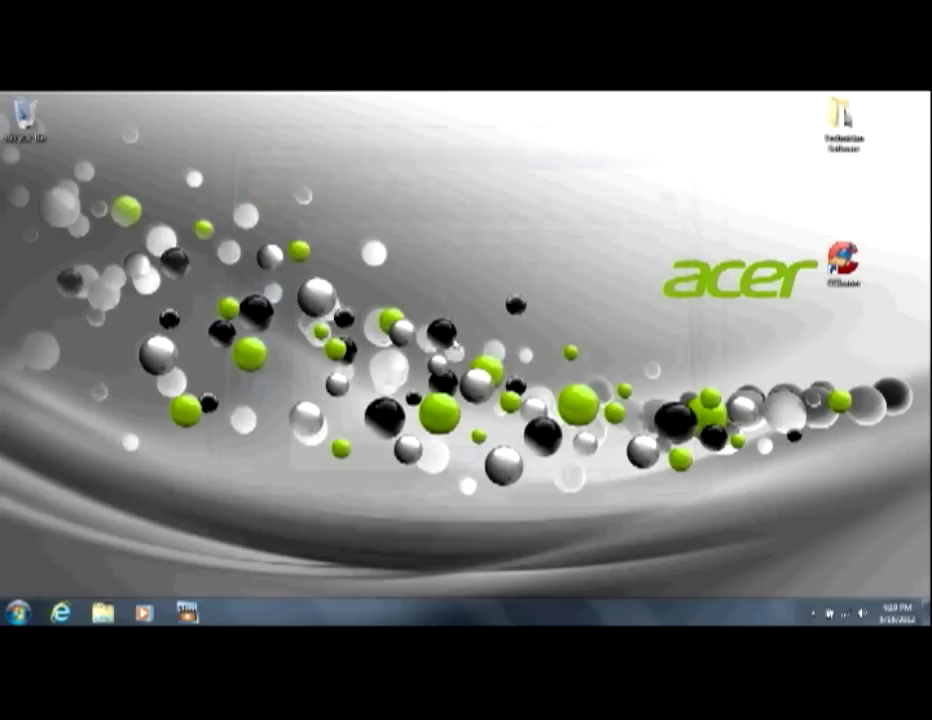